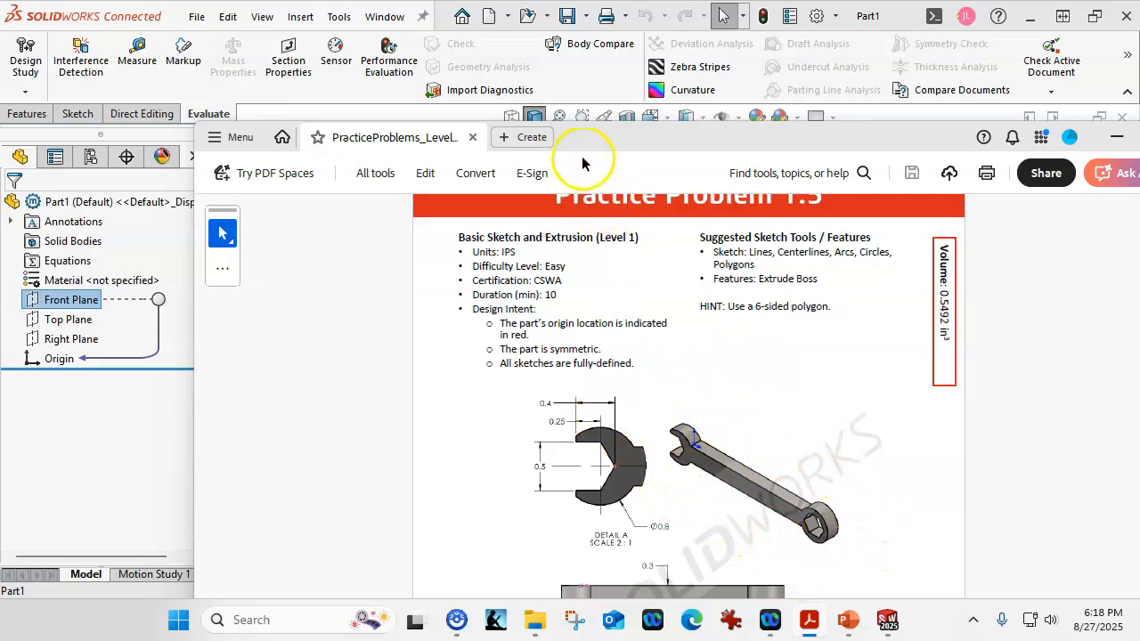
- Move the practice problem PDF out of the way and start a sketch on the Front Plane
{"action": "left_click_drag", "start_coordinate": [579, 140], "coordinate": [1139, 182]}
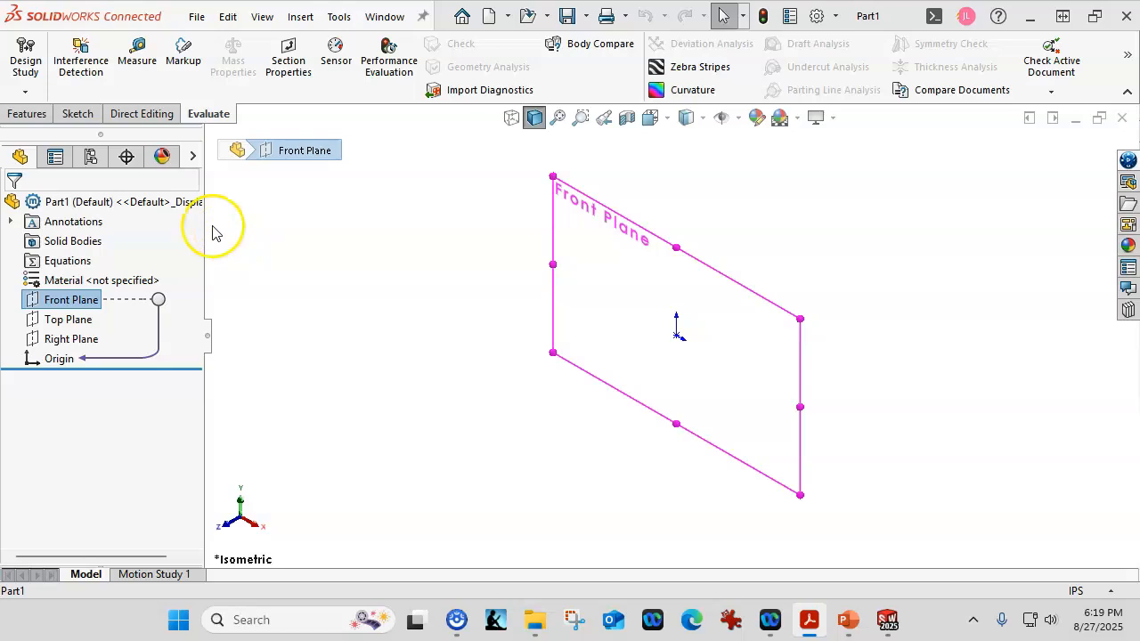
{"action": "left_click", "coordinate": [63, 116]}
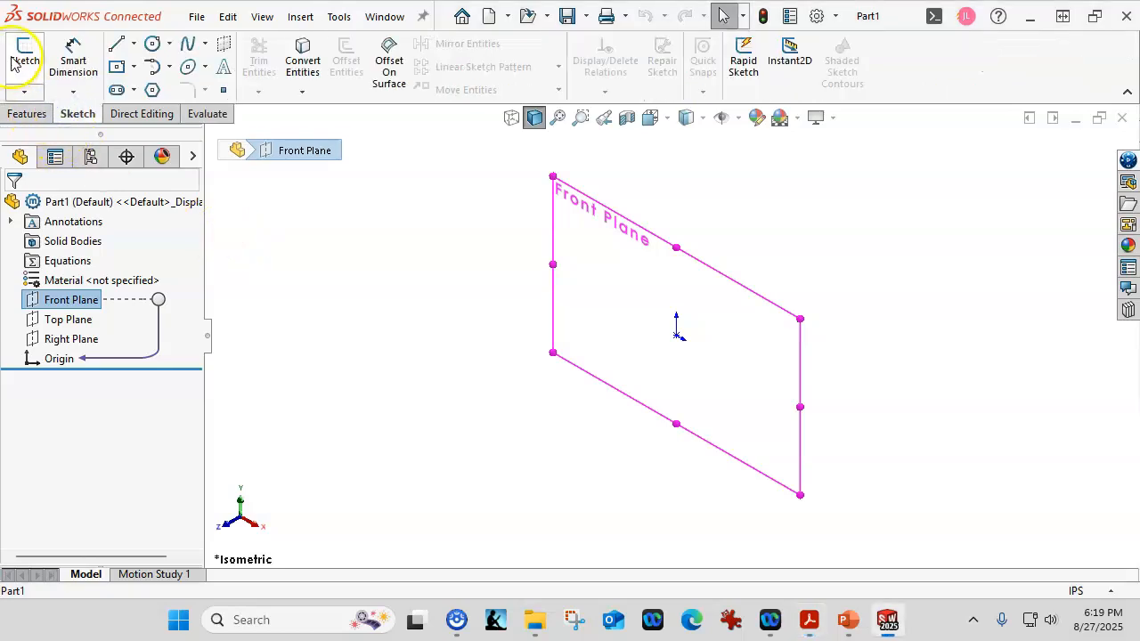
{"action": "left_click", "coordinate": [25, 58]}
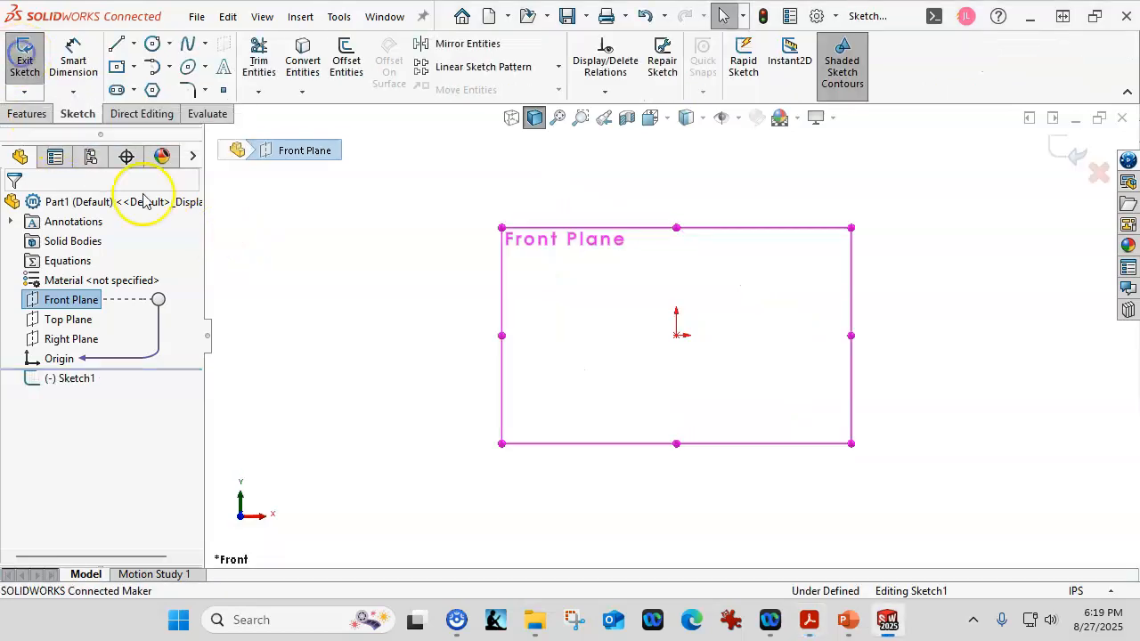
{"action": "scroll", "coordinate": [753, 343], "scroll_direction": "down", "scroll_amount": 3}
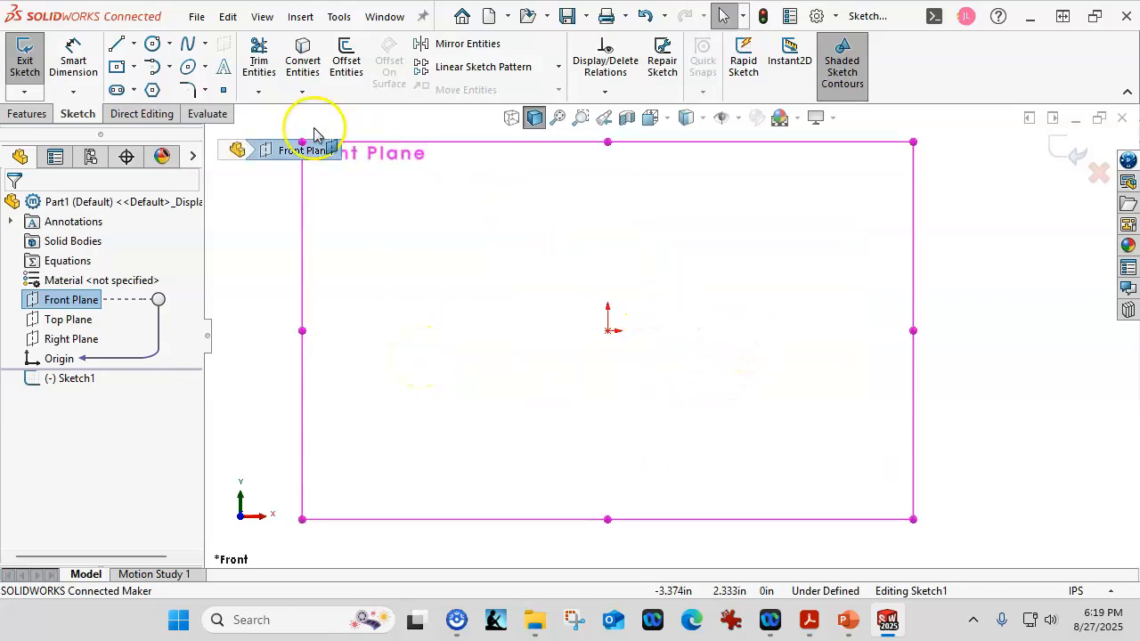
- Sketch a six-sided polygon with an inscribed circle of about 0.53 in diameter, and attach its right vertex to the origin
{"action": "left_click", "coordinate": [153, 91]}
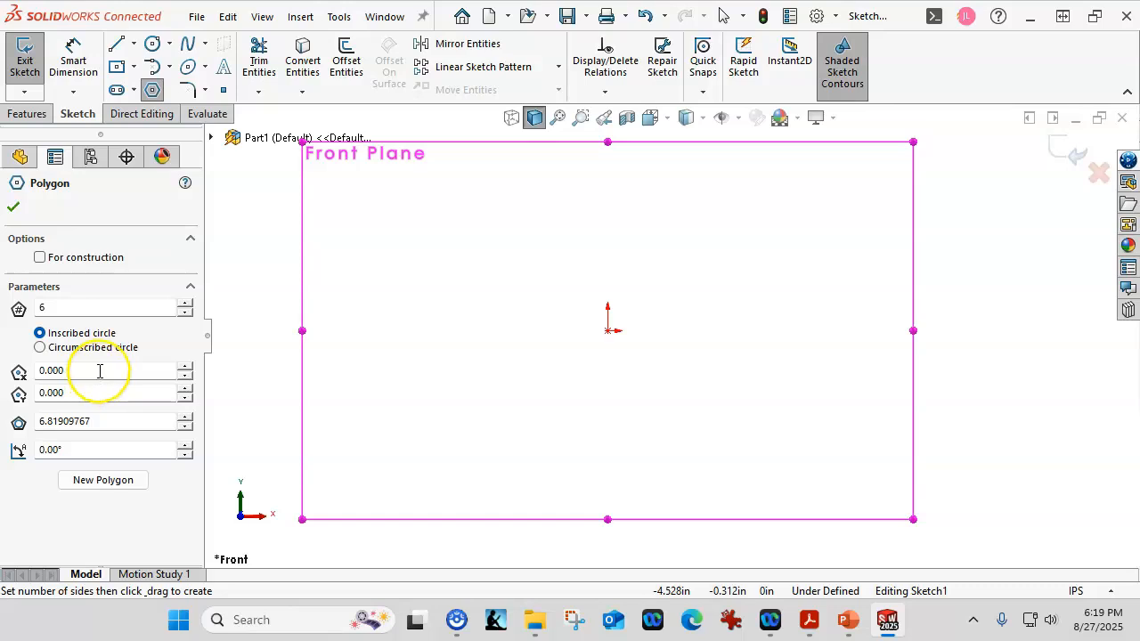
{"action": "left_click", "coordinate": [100, 422]}
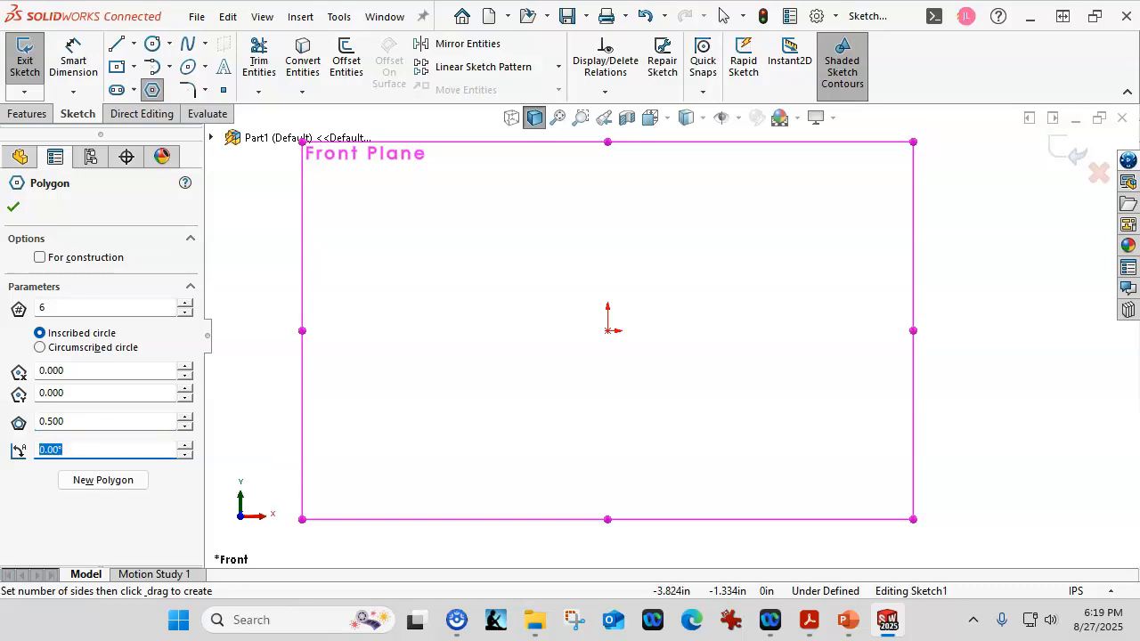
{"action": "left_click", "coordinate": [588, 333]}
{"action": "left_click", "coordinate": [560, 331]}
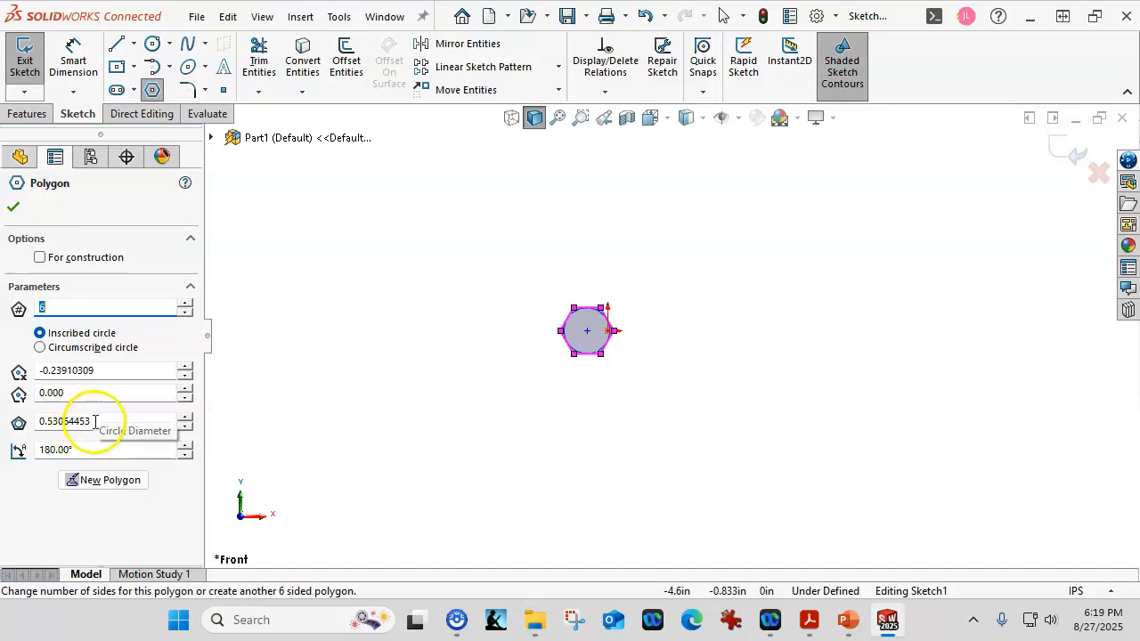
{"action": "left_click", "coordinate": [13, 208]}
{"action": "scroll", "coordinate": [599, 356], "scroll_direction": "down", "scroll_amount": 5}
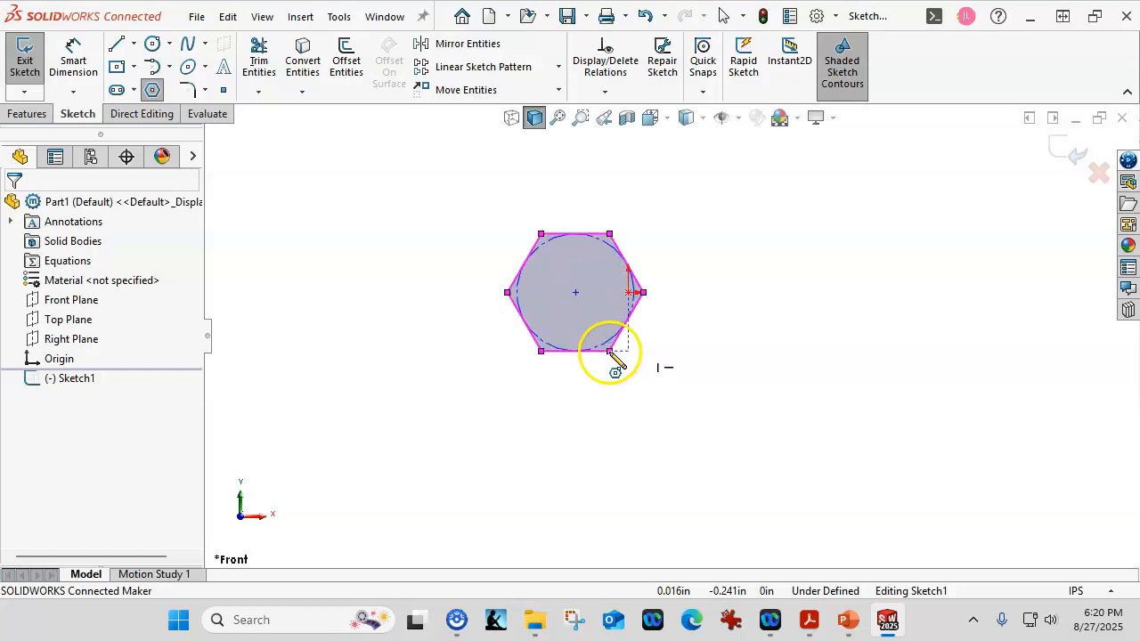
{"action": "right_click", "coordinate": [726, 364]}
{"action": "left_click", "coordinate": [764, 372]}
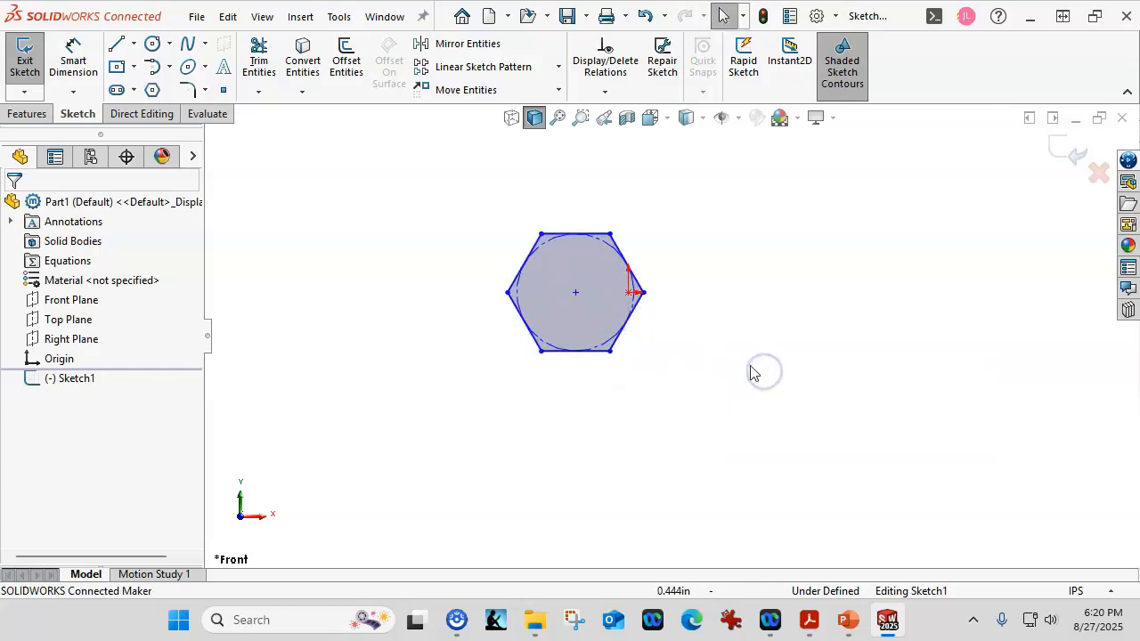
{"action": "scroll", "coordinate": [613, 296], "scroll_direction": "down", "scroll_amount": 3}
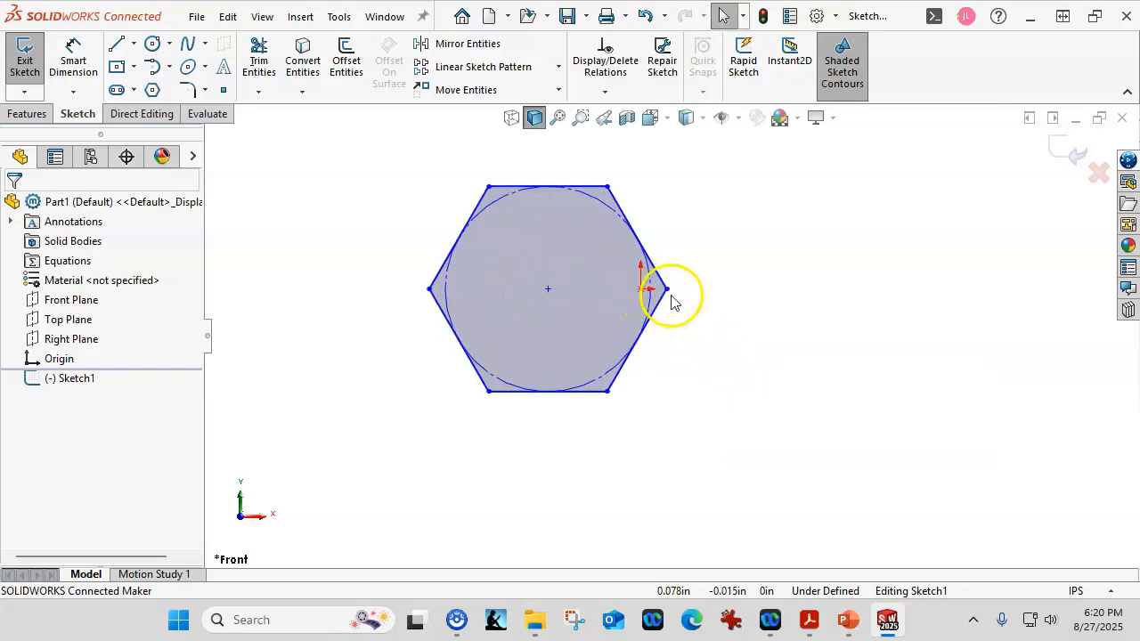
{"action": "left_click_drag", "start_coordinate": [667, 289], "coordinate": [640, 288]}
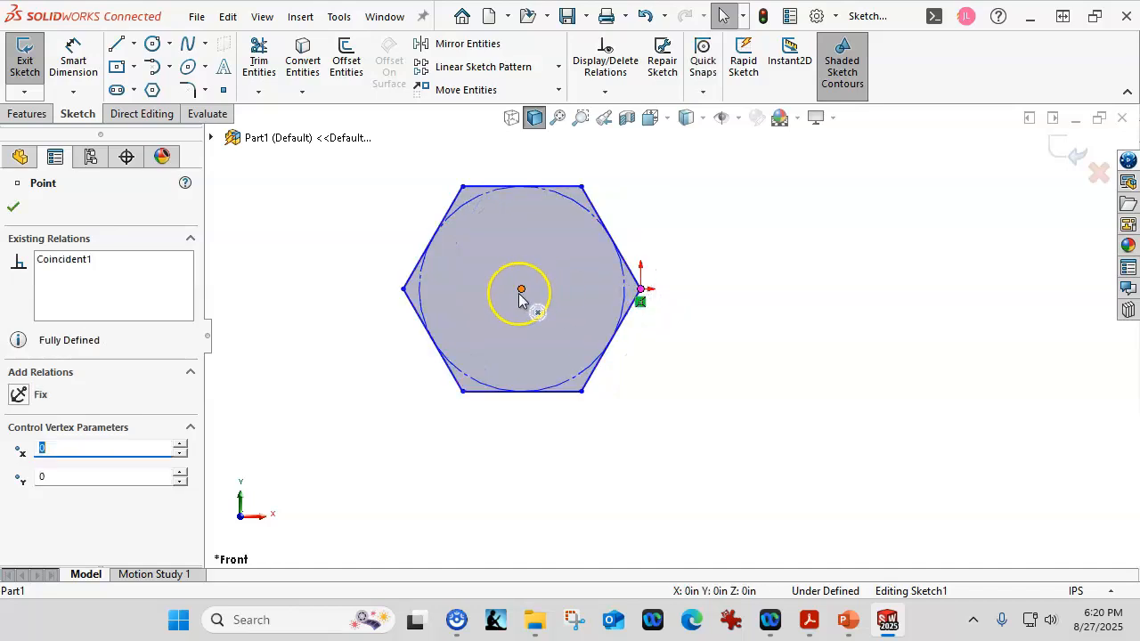
- Dimension the hexagon's inscribed construction circle to a diameter of 0.5 in
{"action": "left_click", "coordinate": [73, 59]}
{"action": "left_click", "coordinate": [462, 207]}
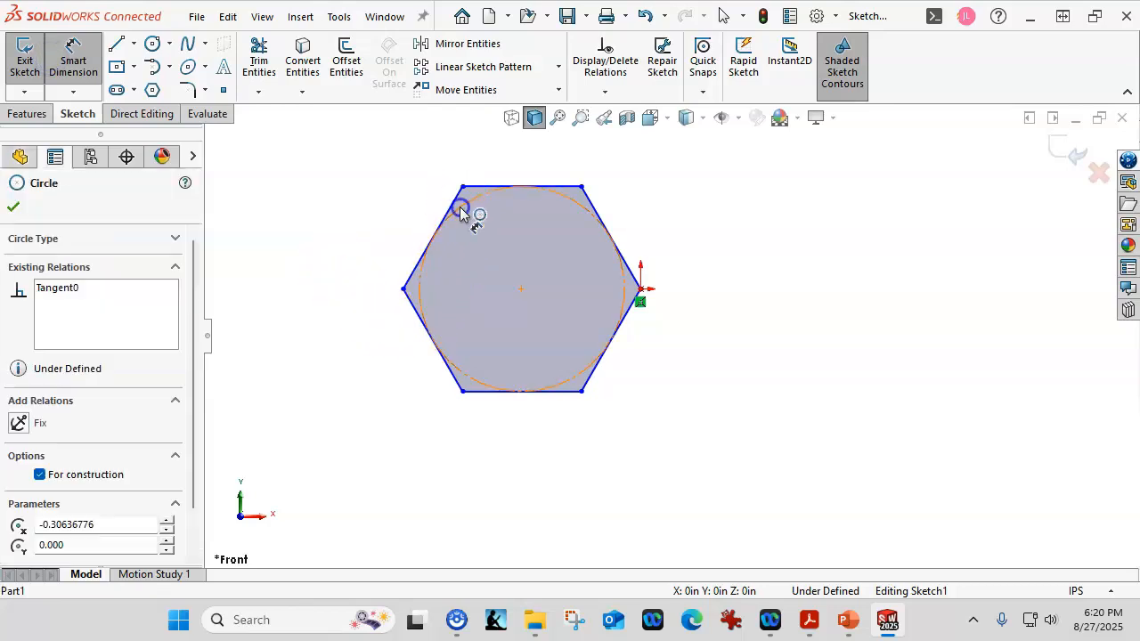
{"action": "left_click", "coordinate": [338, 191]}
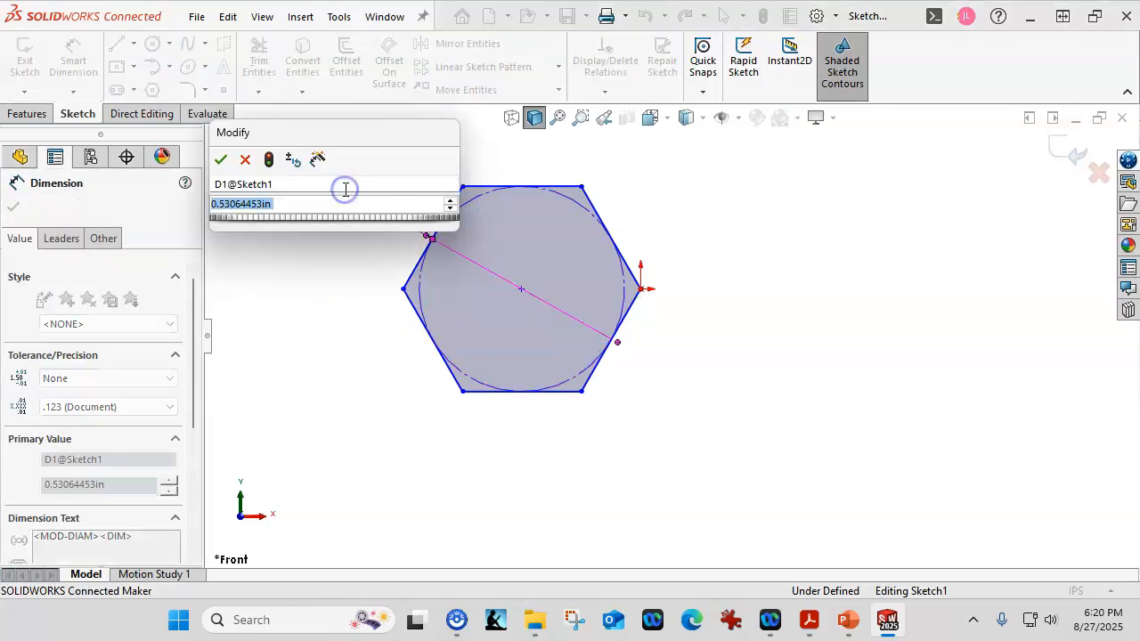
{"action": "type", "text": "0.5"}
{"action": "key", "text": "Return"}
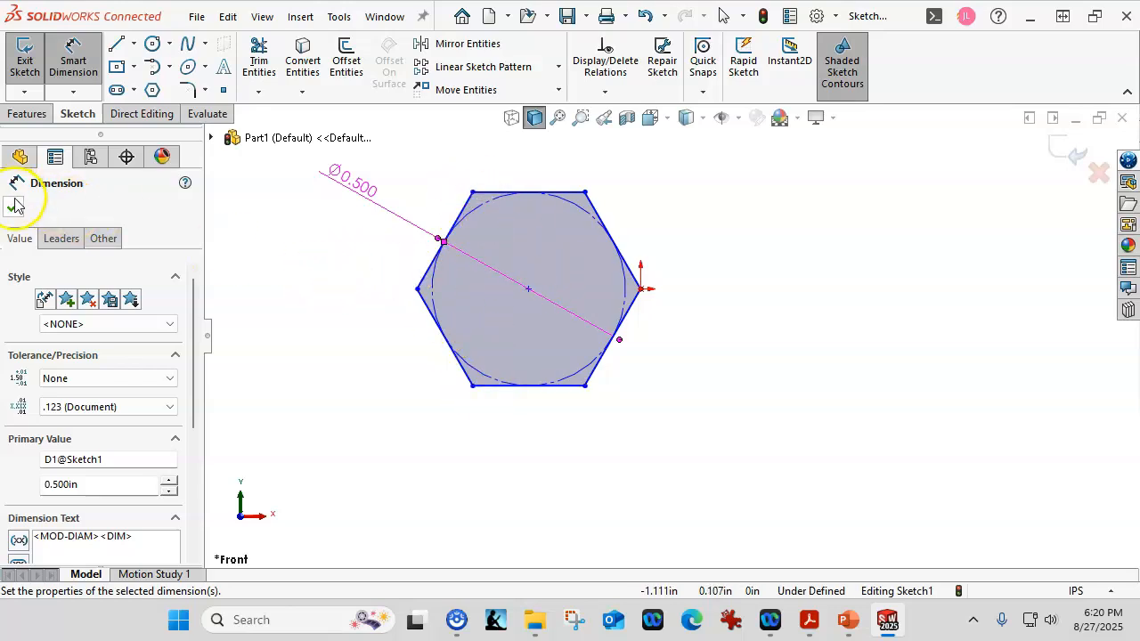
{"action": "left_click", "coordinate": [285, 239]}
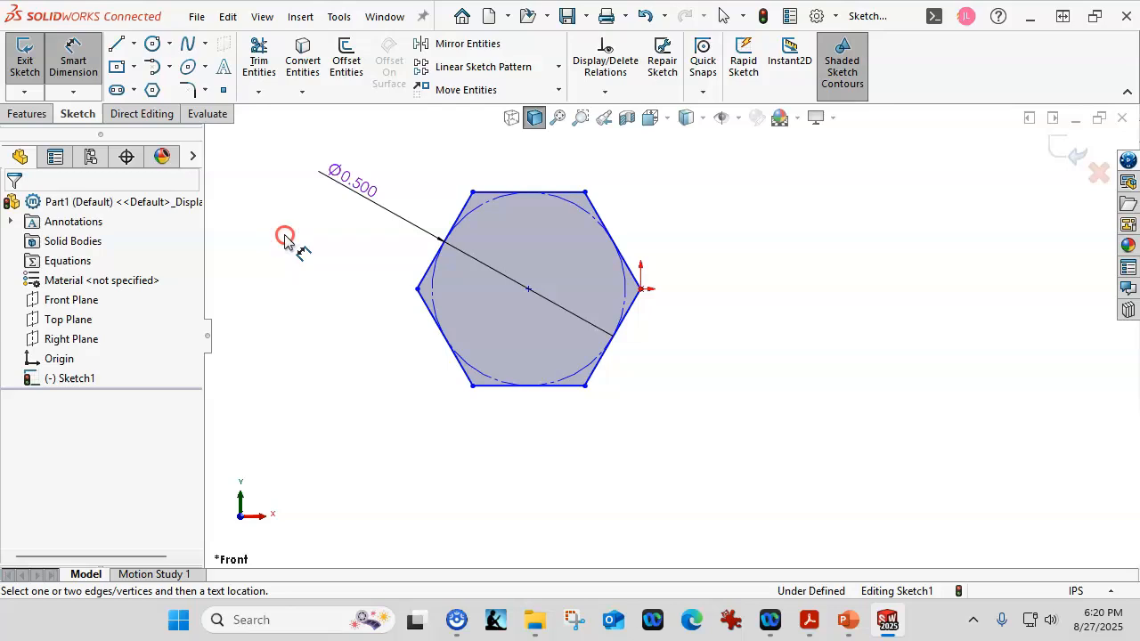
{"action": "right_click", "coordinate": [285, 238]}
{"action": "left_click", "coordinate": [338, 300]}
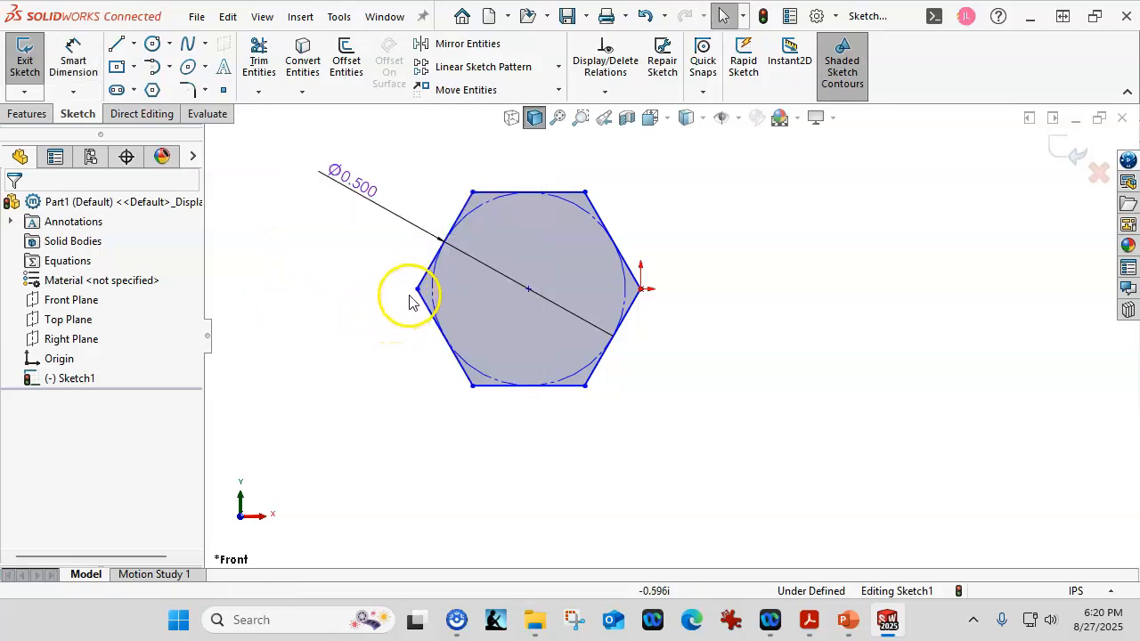
- Pull on the hexagon's left vertex to check which movement the sketch still allows
{"action": "left_click_drag", "start_coordinate": [418, 289], "coordinate": [460, 293]}
{"action": "left_click", "coordinate": [335, 325]}
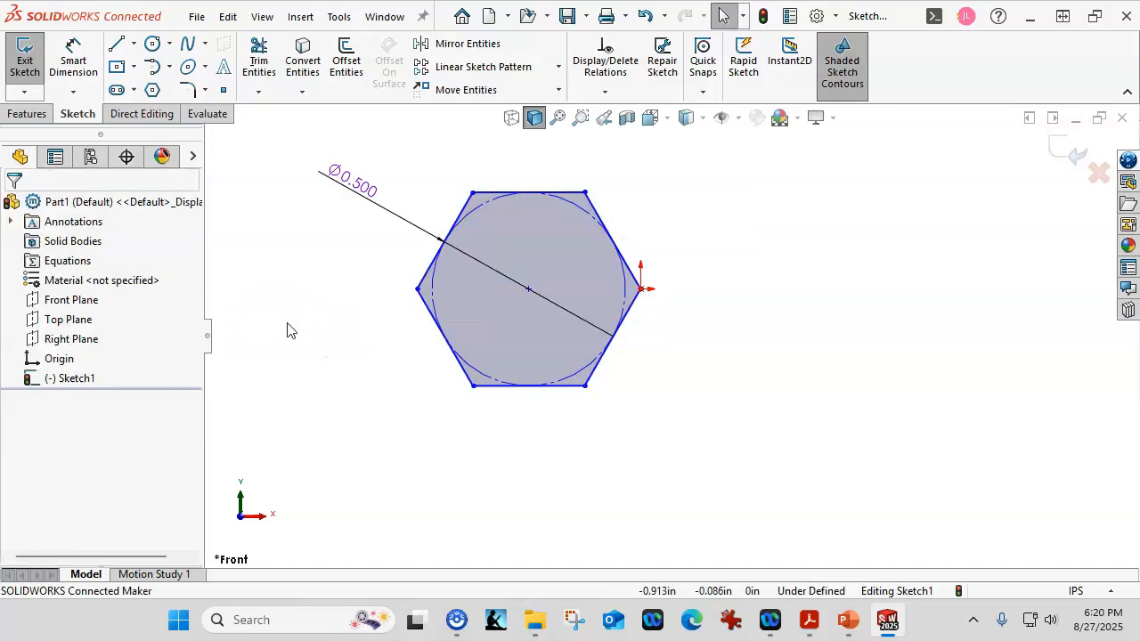
{"action": "left_click", "coordinate": [286, 353]}
- Add a horizontal relation between the hexagon's center point and the vertex at the origin
{"action": "left_click", "coordinate": [638, 289]}
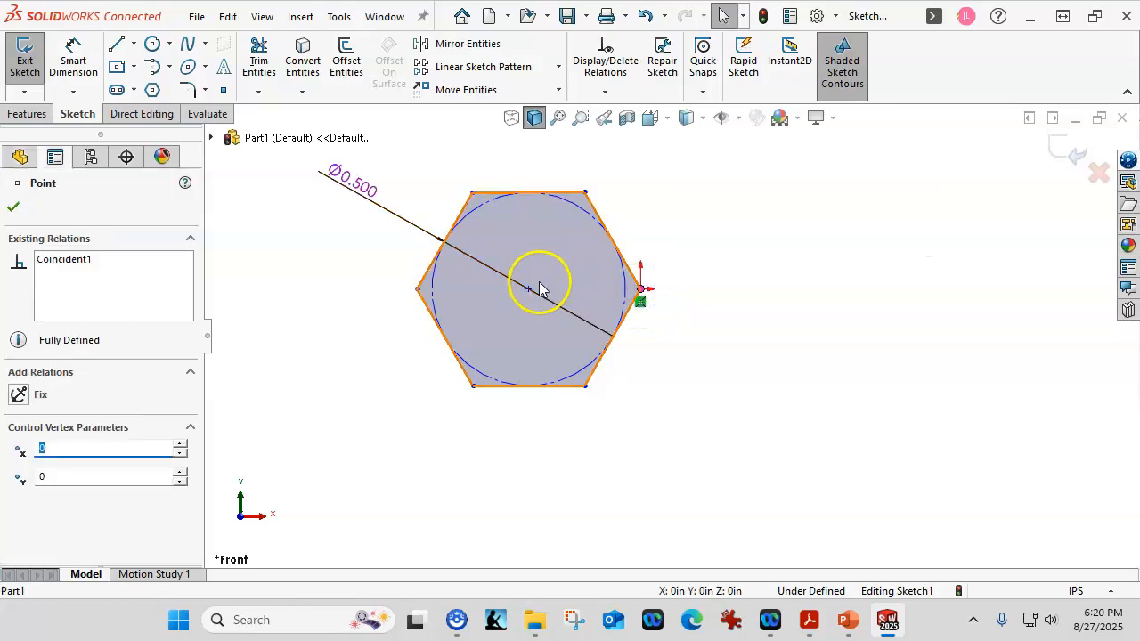
{"action": "left_click", "coordinate": [558, 200]}
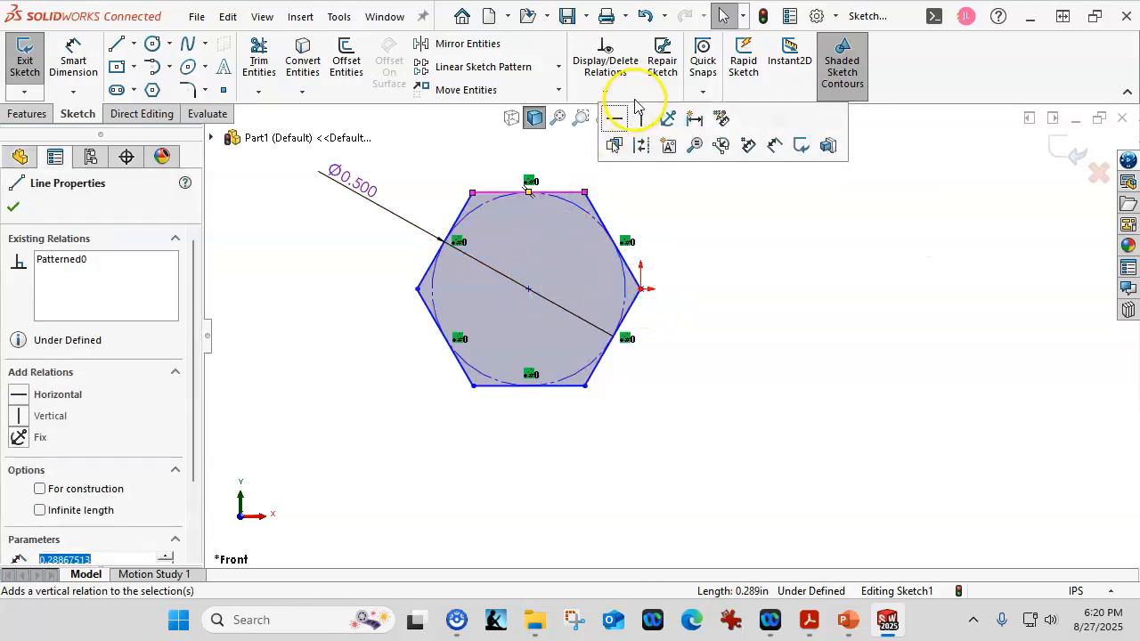
{"action": "left_click", "coordinate": [528, 289]}
{"action": "left_click", "coordinate": [641, 292], "text": "ctrl"}
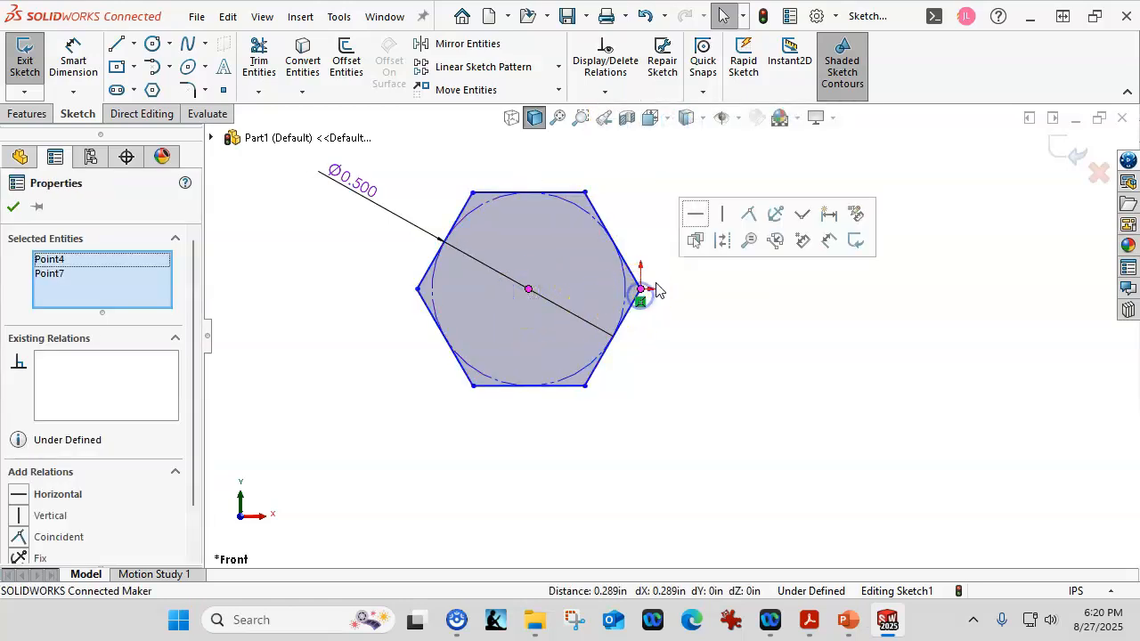
{"action": "left_click", "coordinate": [697, 215]}
{"action": "left_click", "coordinate": [730, 293]}
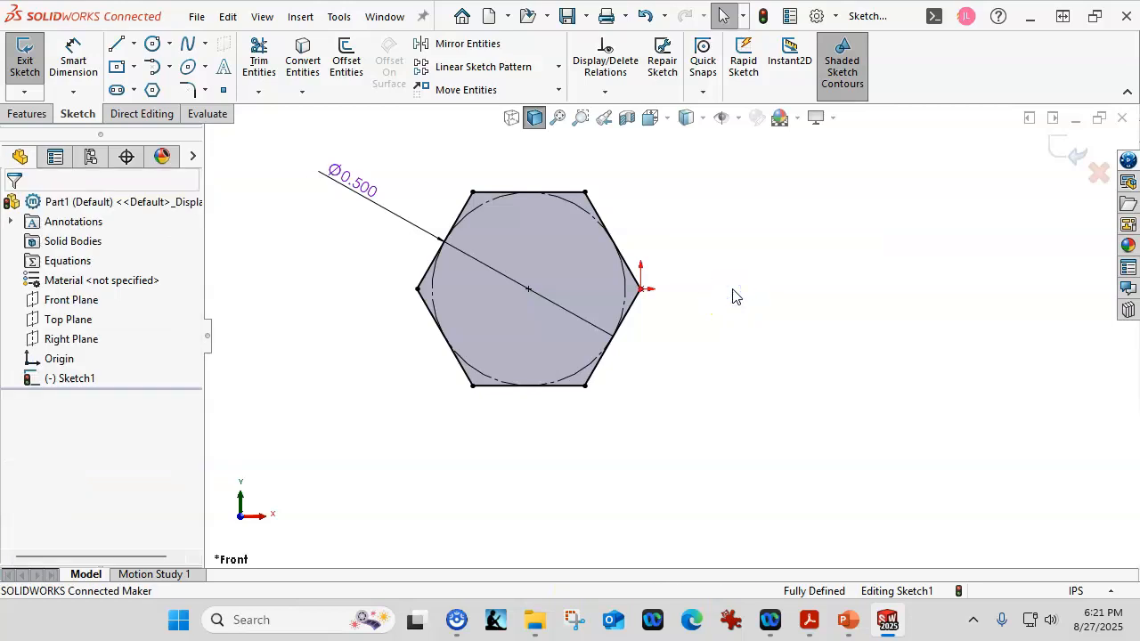
- Sketch a circle about 0.975 in in diameter, centered between the hexagon's center and the origin
{"action": "left_click", "coordinate": [149, 49]}
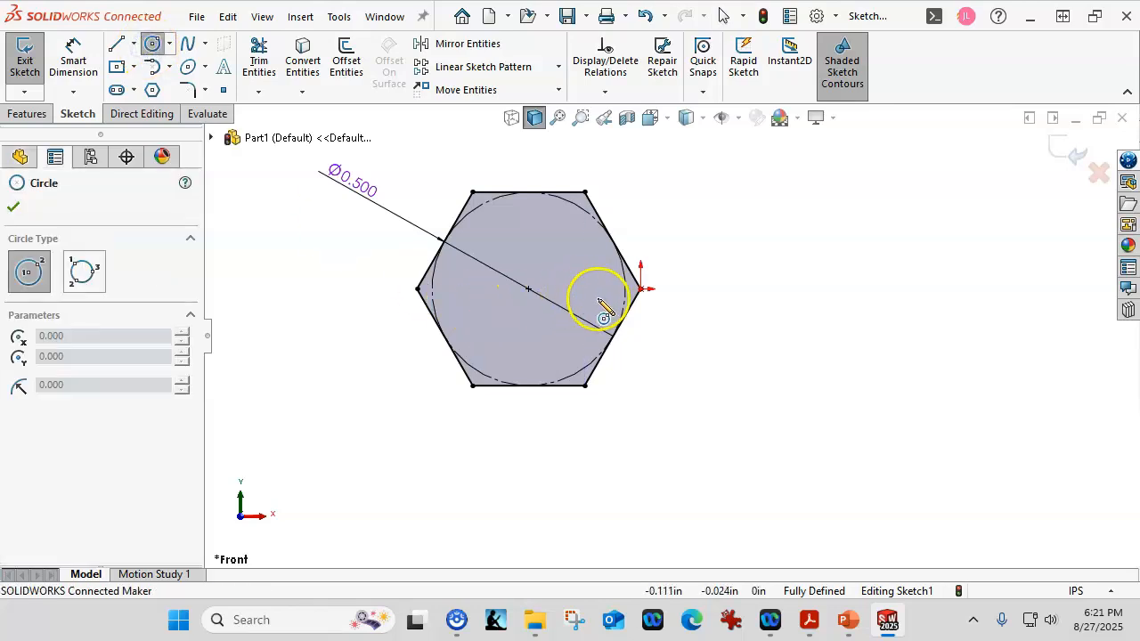
{"action": "left_click", "coordinate": [598, 288]}
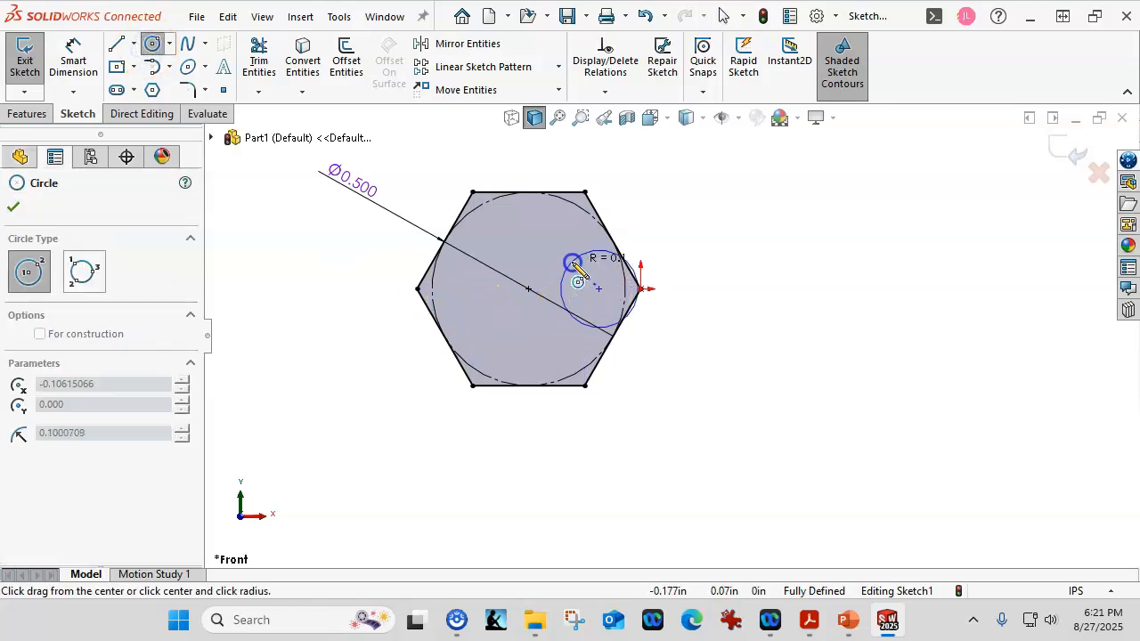
{"action": "left_click", "coordinate": [438, 190]}
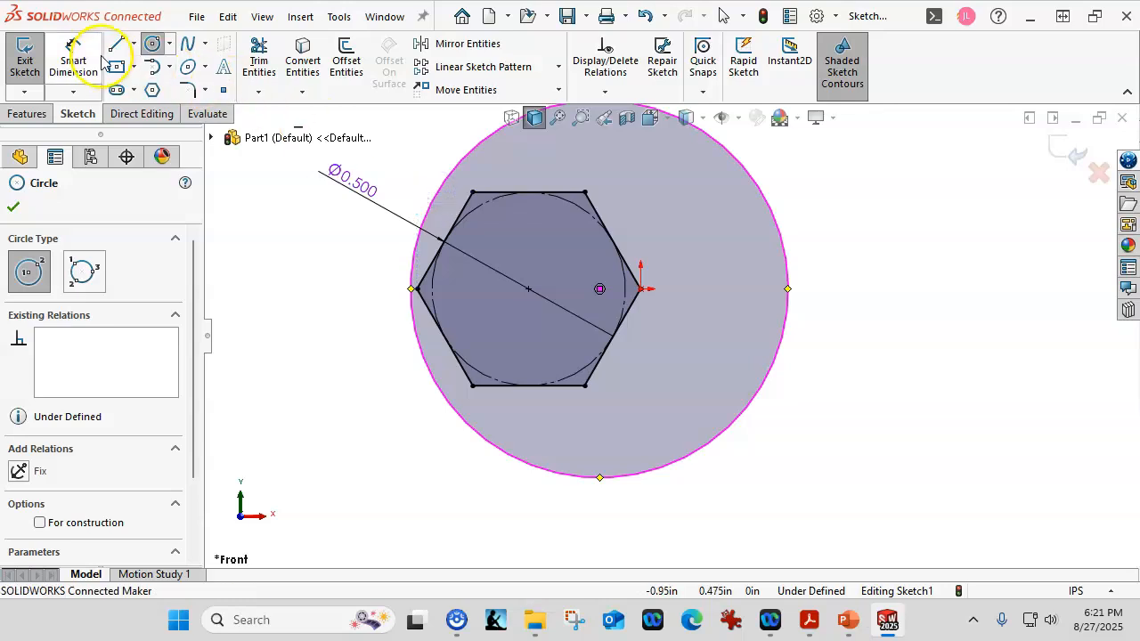
- Dimension the new circle around the hexagon to a diameter of 0.8 in
{"action": "left_click", "coordinate": [73, 53]}
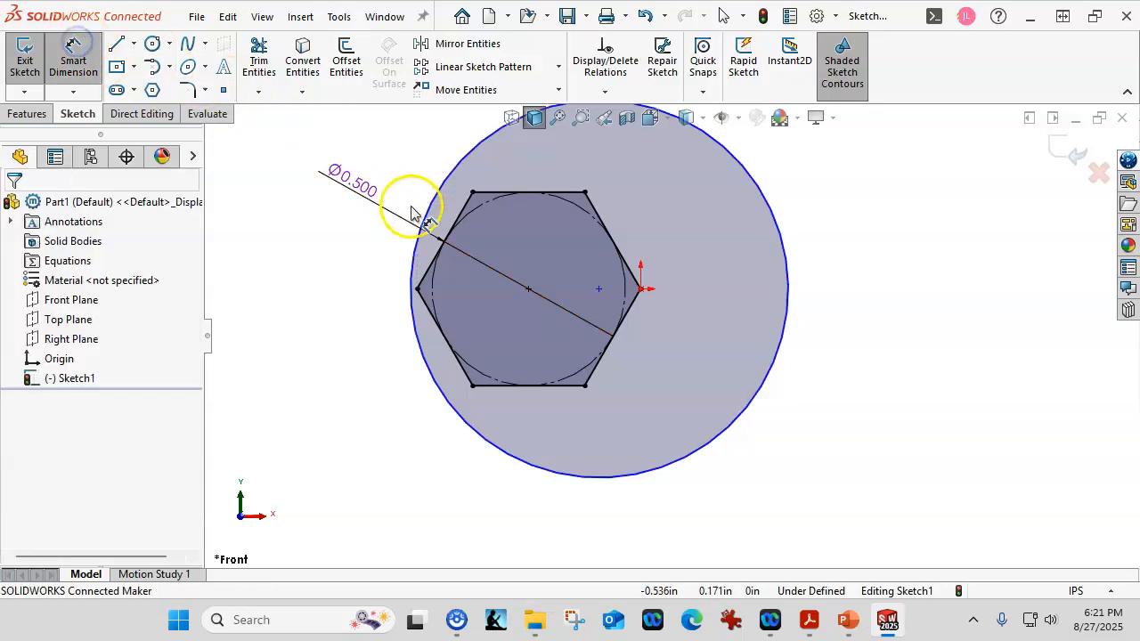
{"action": "left_click", "coordinate": [716, 442]}
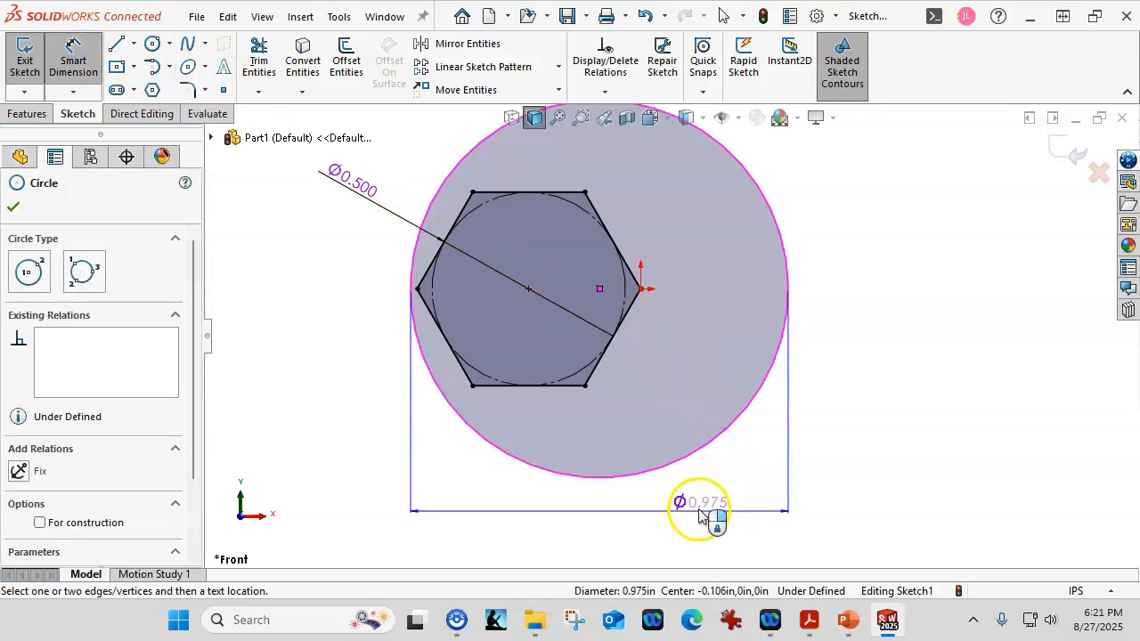
{"action": "left_click", "coordinate": [821, 521]}
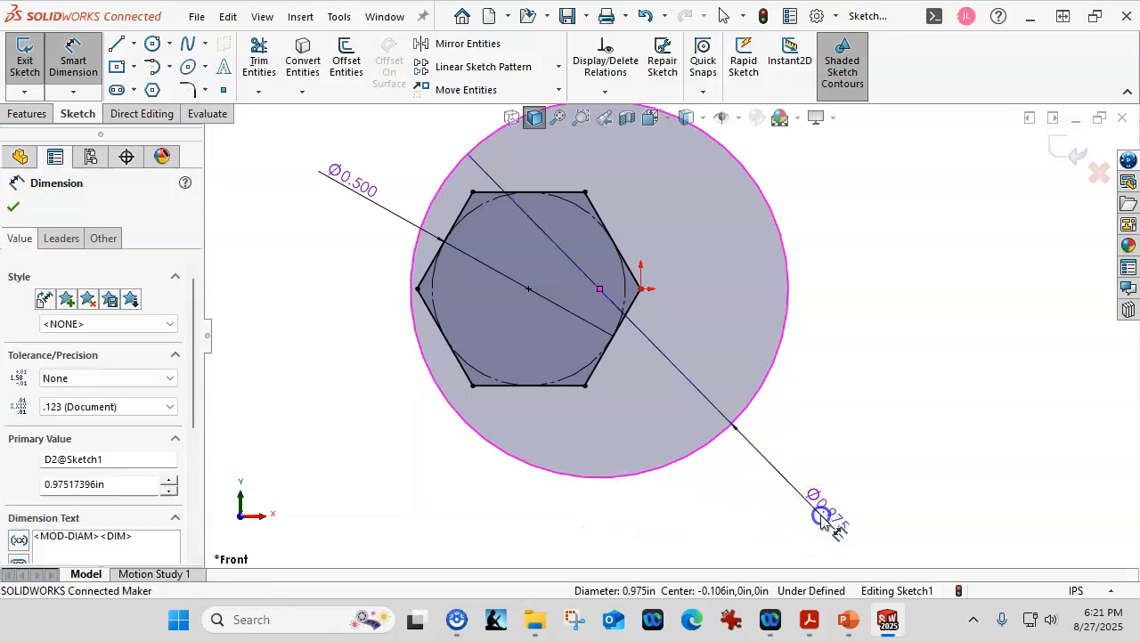
{"action": "key", "text": "Return"}
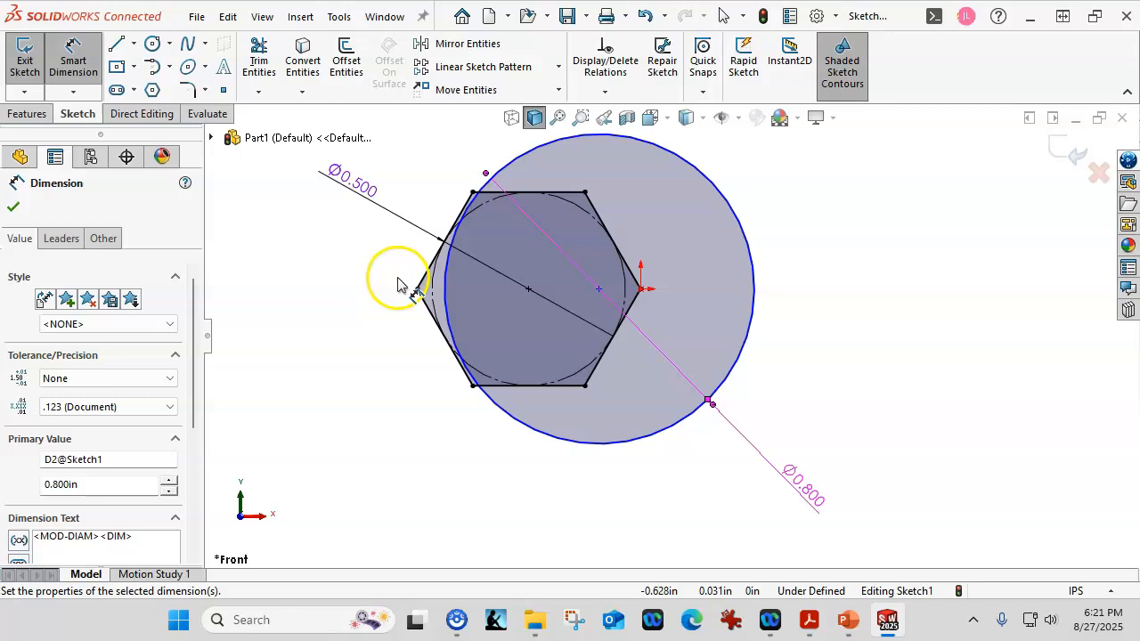
{"action": "scroll", "coordinate": [398, 285], "scroll_direction": "down", "scroll_amount": 1}
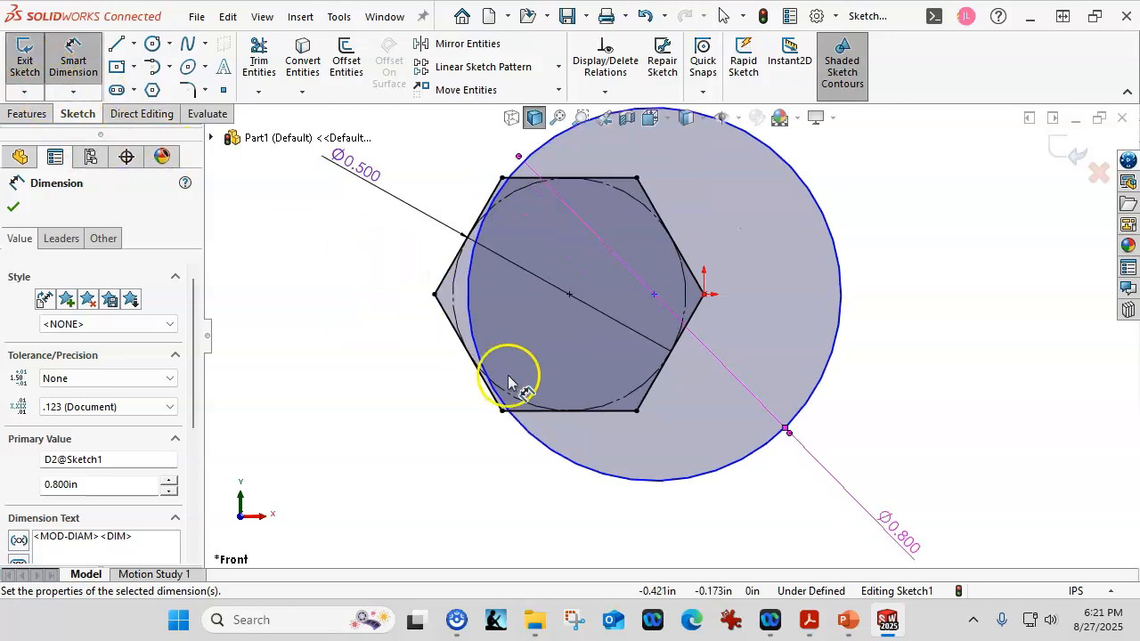
{"action": "key", "text": "Escape"}
- Move the 0.8 in circle's center to about 0.188 in left of the origin and make it horizontal with the vertex there
{"action": "left_click", "coordinate": [654, 295]}
{"action": "left_click_drag", "start_coordinate": [636, 301], "coordinate": [616, 298]}
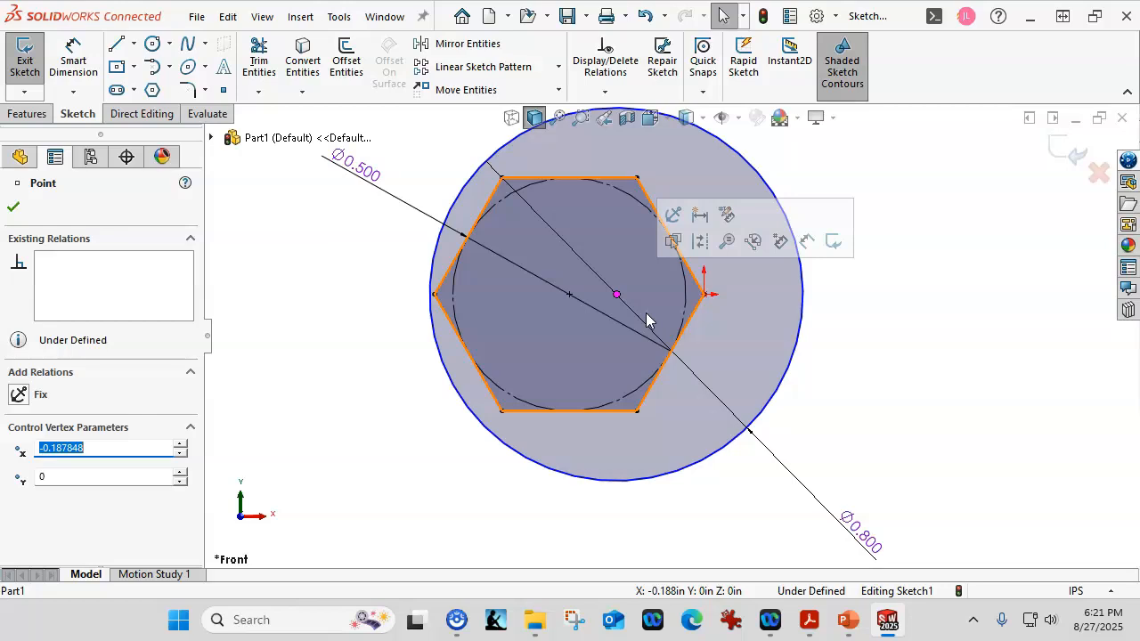
{"action": "left_click", "coordinate": [619, 295]}
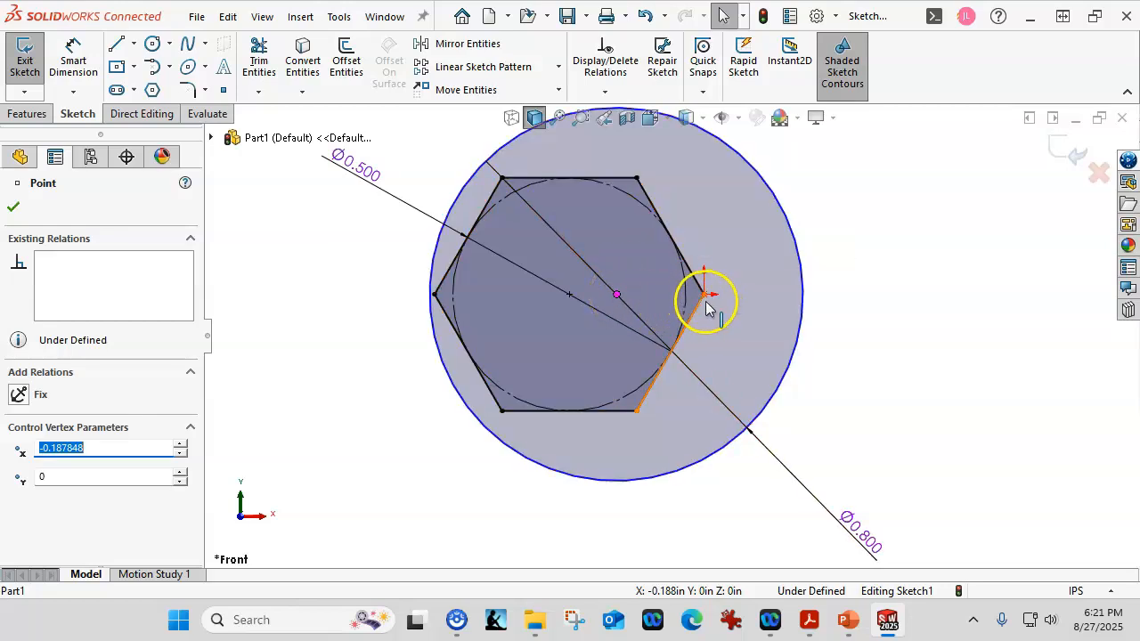
{"action": "left_click", "coordinate": [704, 296], "text": "ctrl"}
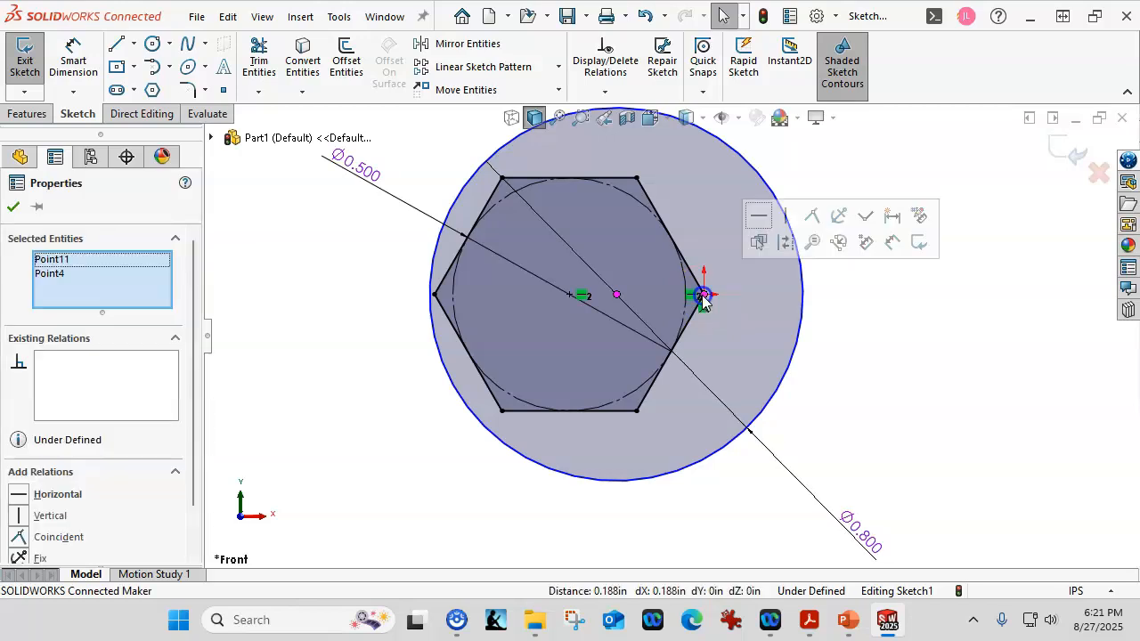
{"action": "left_click", "coordinate": [757, 224]}
{"action": "left_click", "coordinate": [847, 343]}
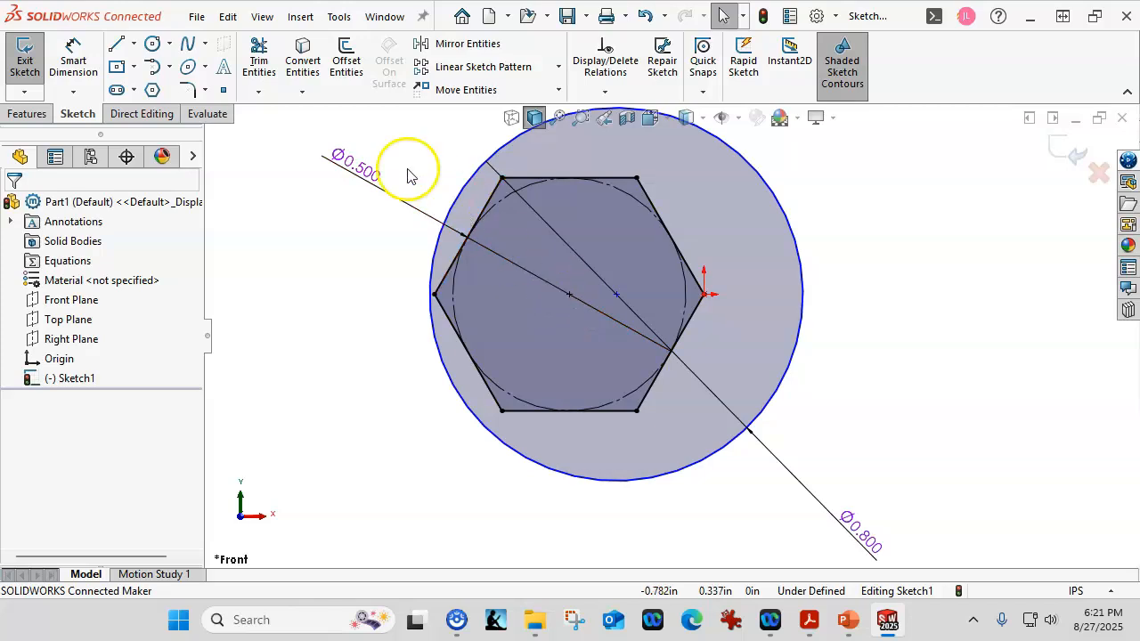
- Draw two aligned vertical lines, each about 0.088 in long, from the hexagon's top and bottom edges to the circle, near the hexagon's left corners
{"action": "left_click", "coordinate": [116, 46]}
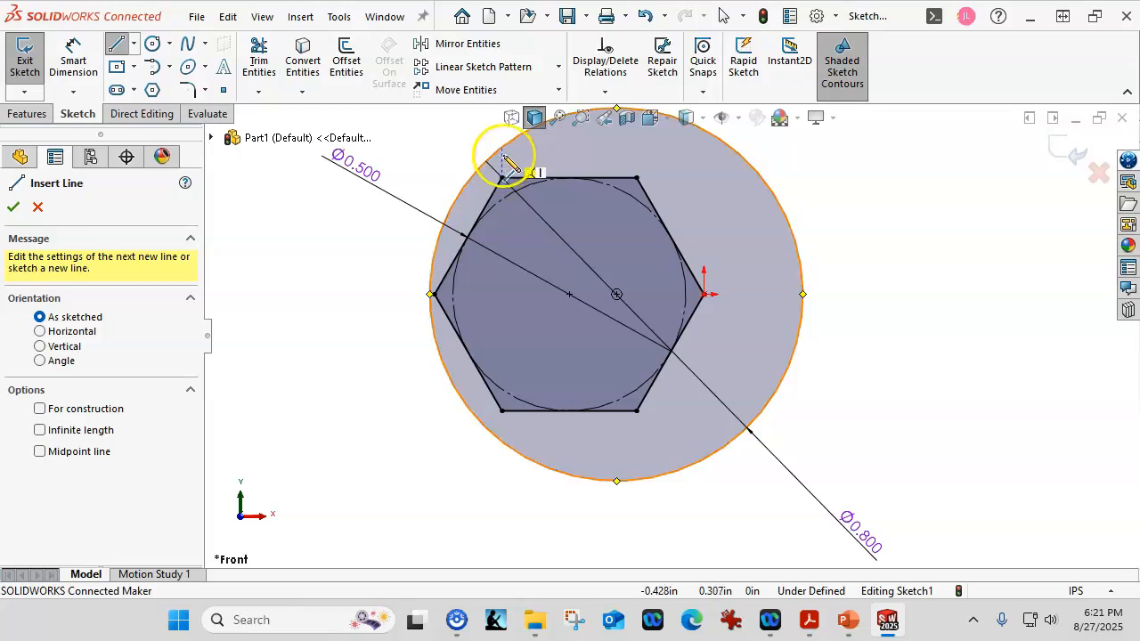
{"action": "left_click", "coordinate": [516, 181]}
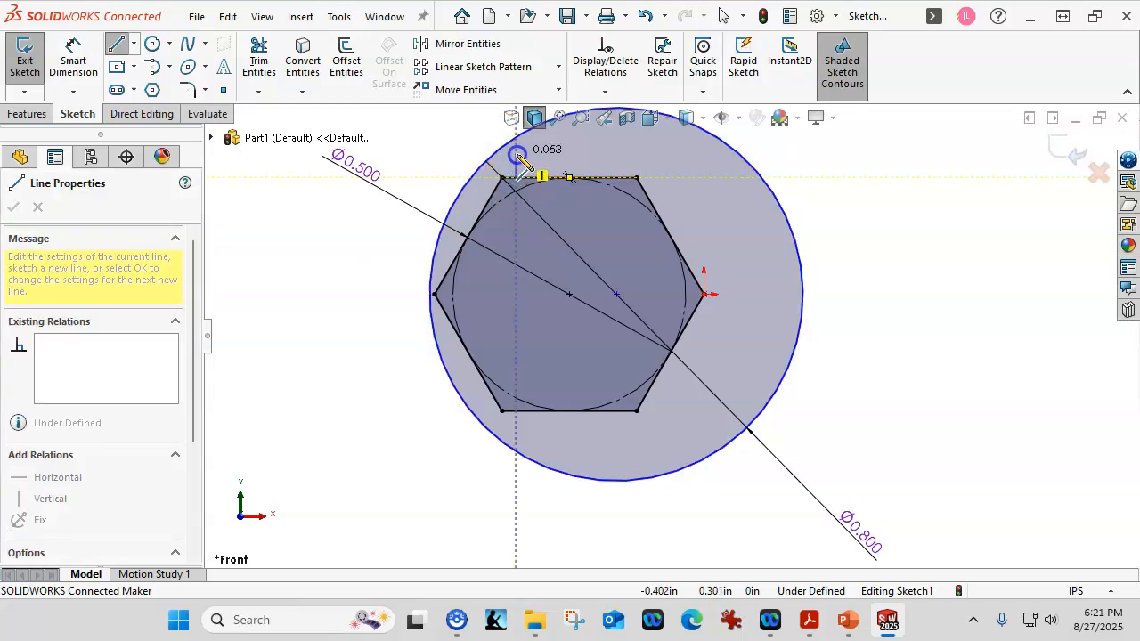
{"action": "left_click", "coordinate": [517, 138]}
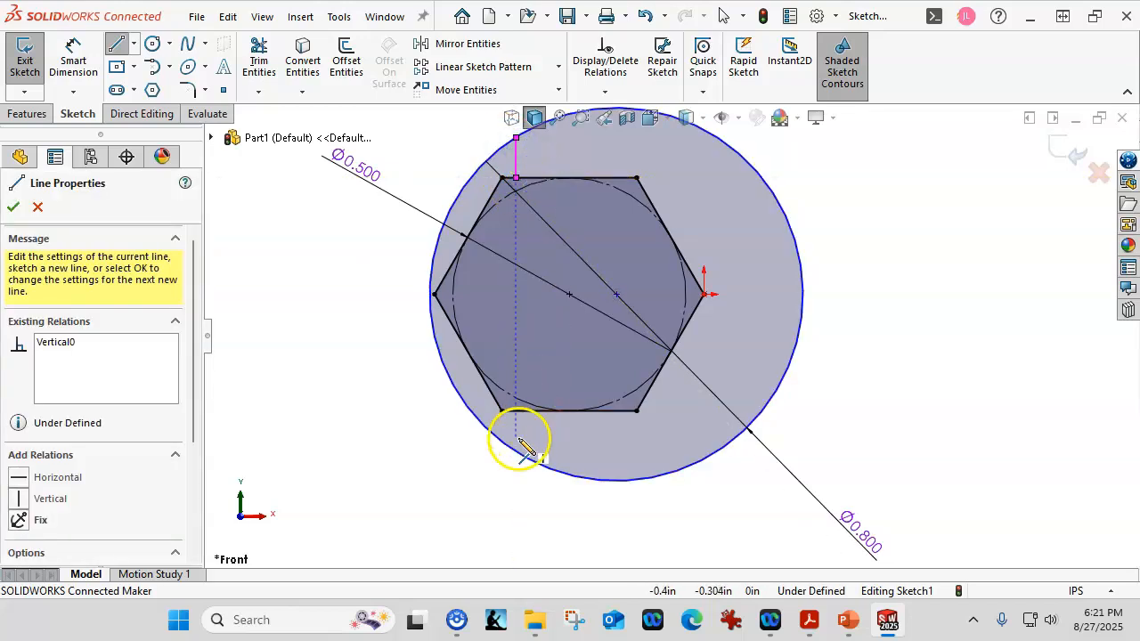
{"action": "left_click", "coordinate": [517, 412]}
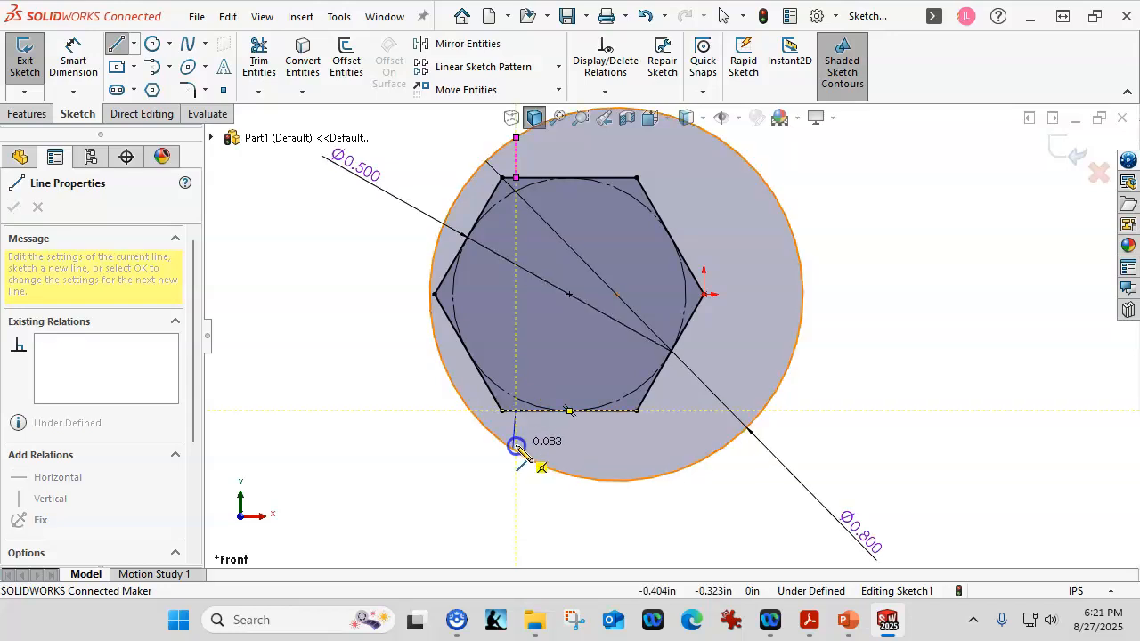
{"action": "left_click", "coordinate": [516, 452]}
{"action": "right_click", "coordinate": [331, 382]}
{"action": "left_click", "coordinate": [374, 392]}
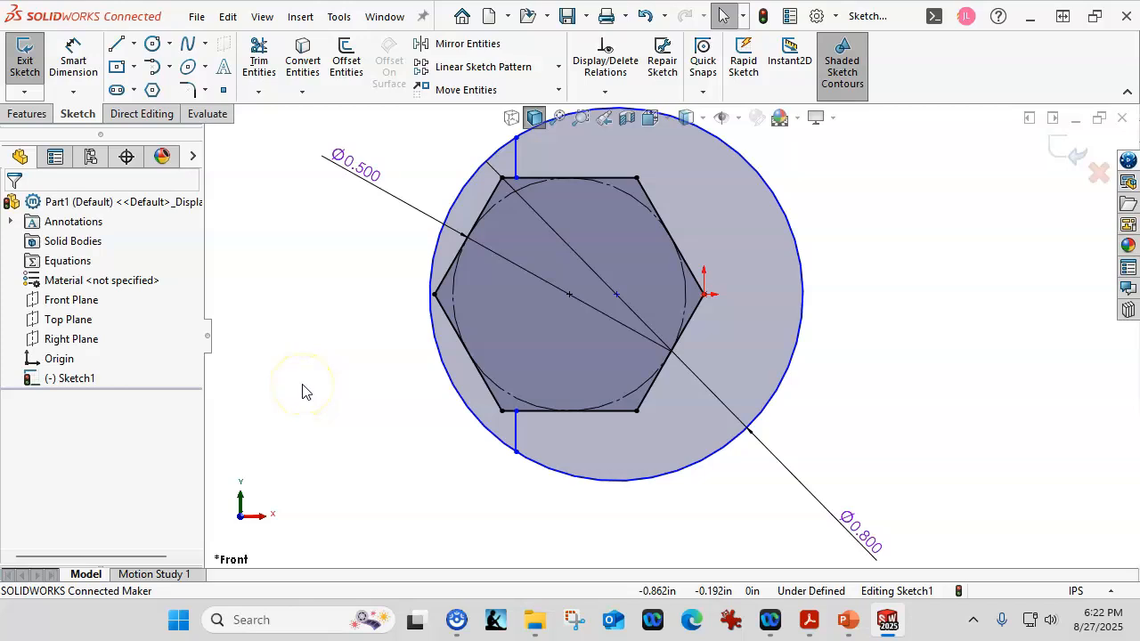
- Check the lower short line's relations and shift its inner endpoint along the hexagon's bottom edge to about 0.388 in left of the origin
{"action": "mouse_move", "coordinate": [517, 412]}
{"action": "left_mouse_down"}
{"action": "mouse_move", "coordinate": [536, 421]}
{"action": "mouse_move", "coordinate": [518, 413]}
{"action": "left_mouse_up"}
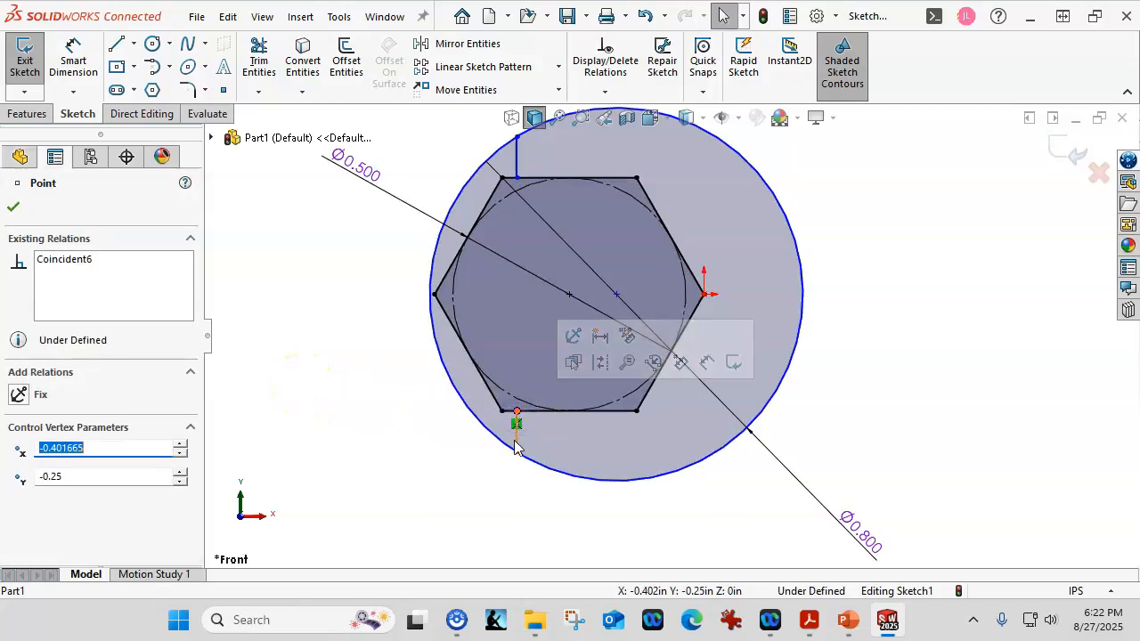
{"action": "left_click", "coordinate": [517, 442]}
{"action": "left_click", "coordinate": [71, 261]}
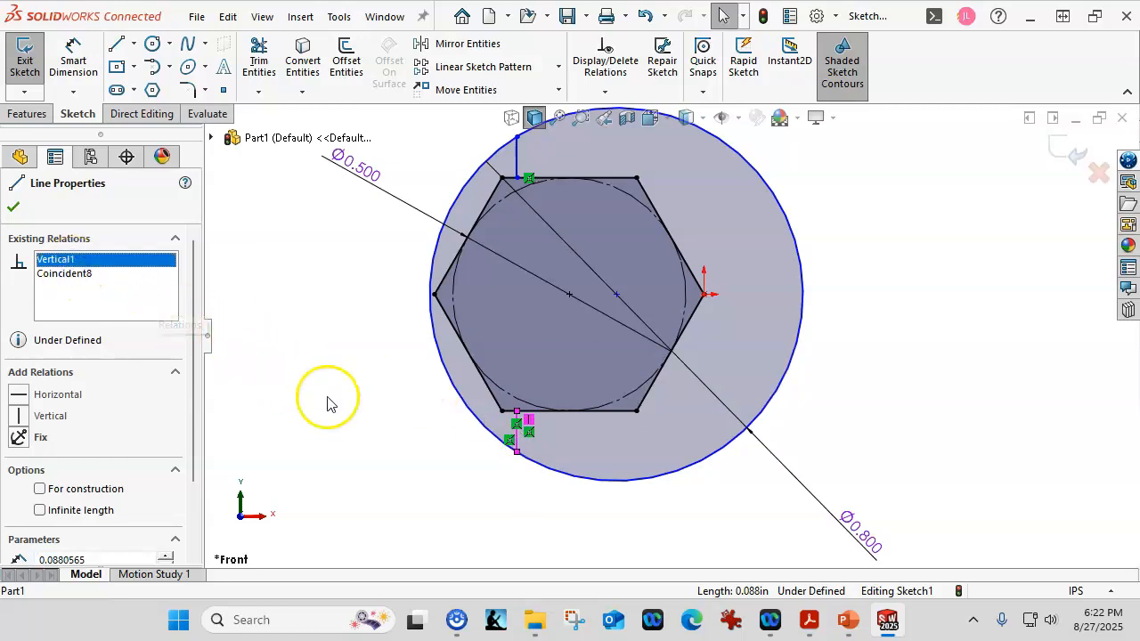
{"action": "left_click", "coordinate": [279, 333]}
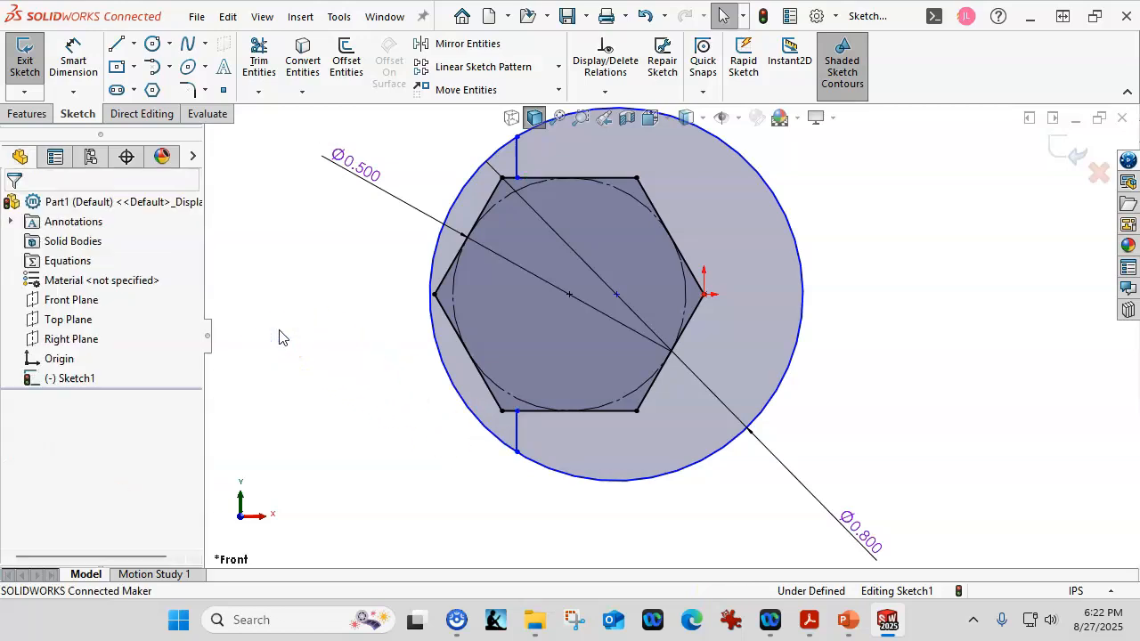
{"action": "mouse_move", "coordinate": [517, 410]}
{"action": "left_mouse_down"}
{"action": "mouse_move", "coordinate": [541, 416]}
{"action": "mouse_move", "coordinate": [523, 417]}
{"action": "left_mouse_up"}
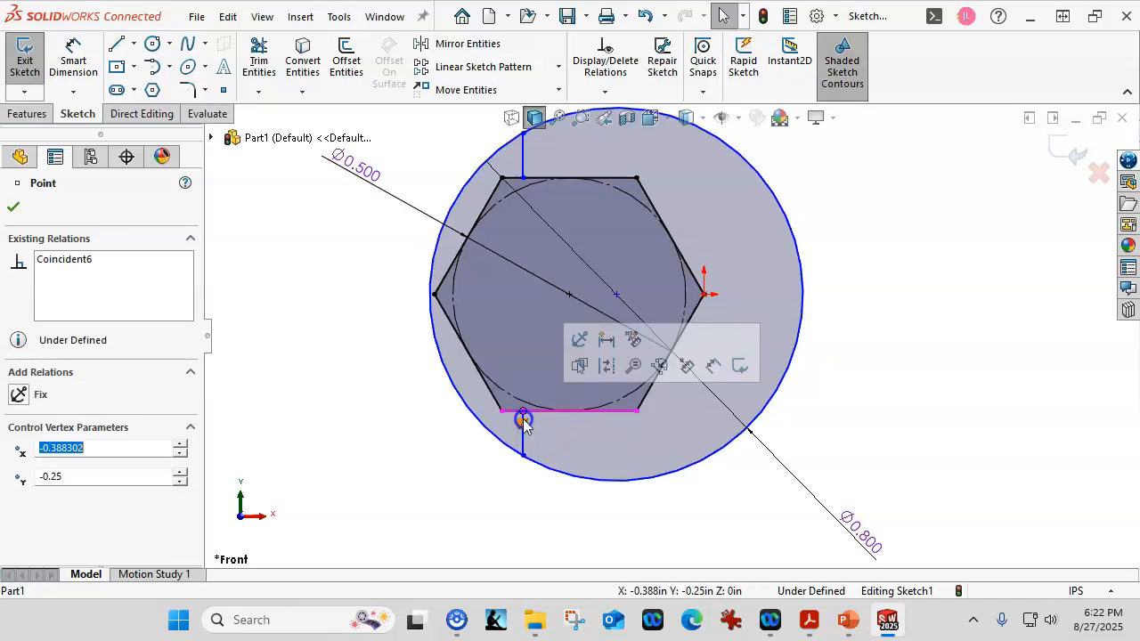
{"action": "left_click", "coordinate": [341, 414]}
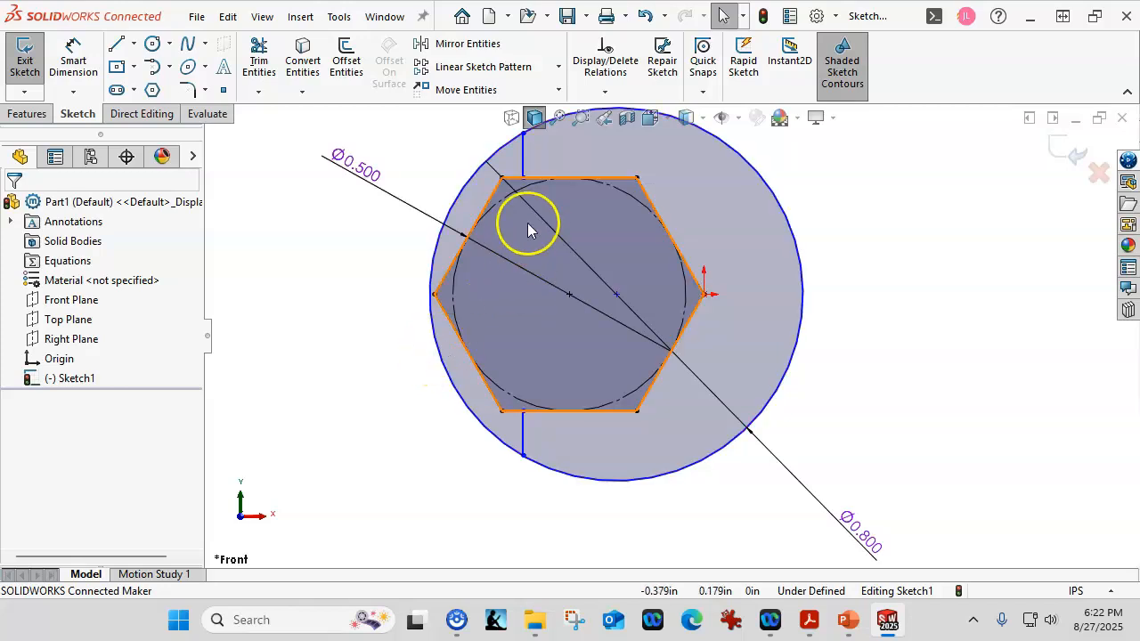
- Add a vertical relation between the inner endpoints of the upper and lower short lines
{"action": "left_click", "coordinate": [521, 180]}
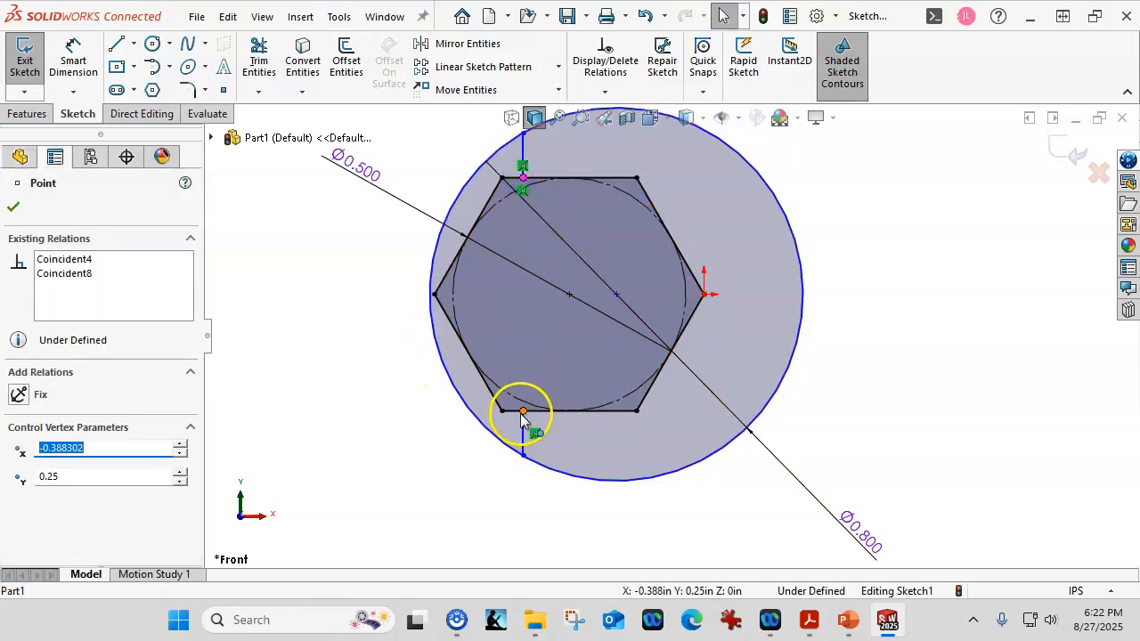
{"action": "left_click", "coordinate": [523, 413], "text": "ctrl"}
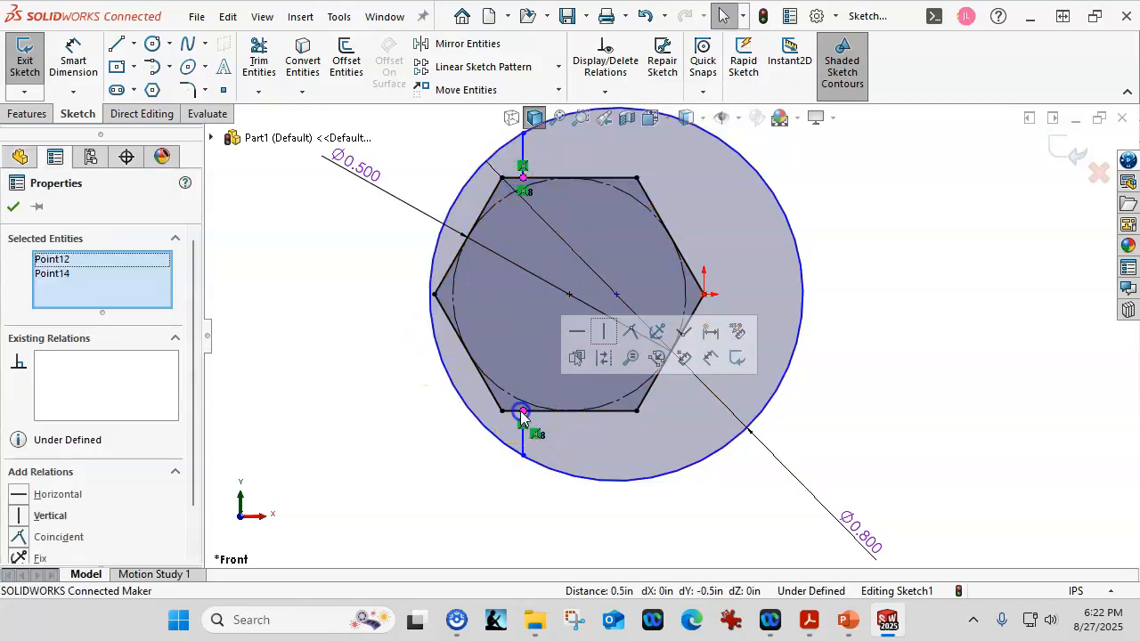
{"action": "left_click", "coordinate": [602, 337]}
- Make the lower short line's inner endpoint coincident with the upper short line
{"action": "left_click", "coordinate": [524, 152]}
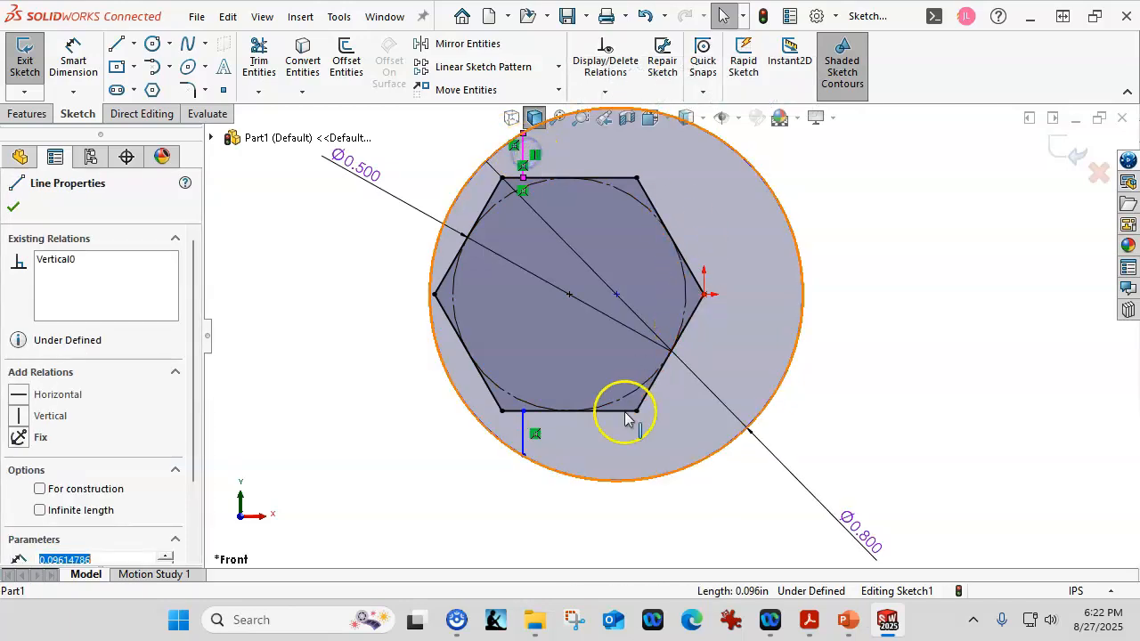
{"action": "left_click", "coordinate": [523, 412]}
{"action": "left_click", "coordinate": [539, 411], "text": "ctrl"}
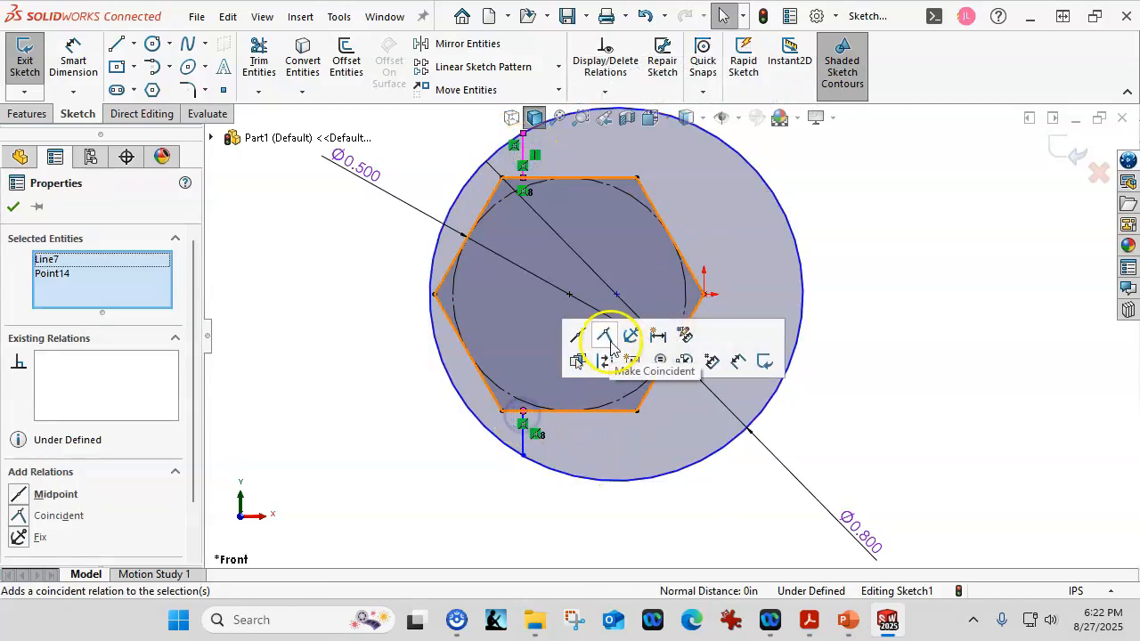
{"action": "left_click", "coordinate": [606, 337]}
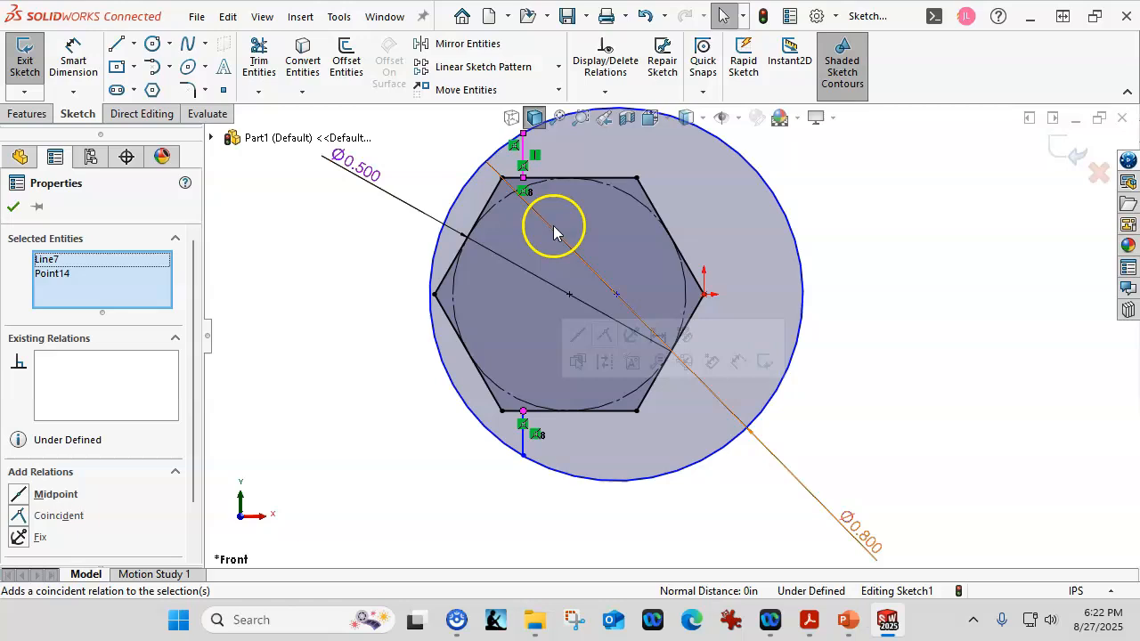
{"action": "left_click", "coordinate": [465, 157]}
- Add a collinear relation between the upper and lower short vertical lines
{"action": "left_click", "coordinate": [525, 159]}
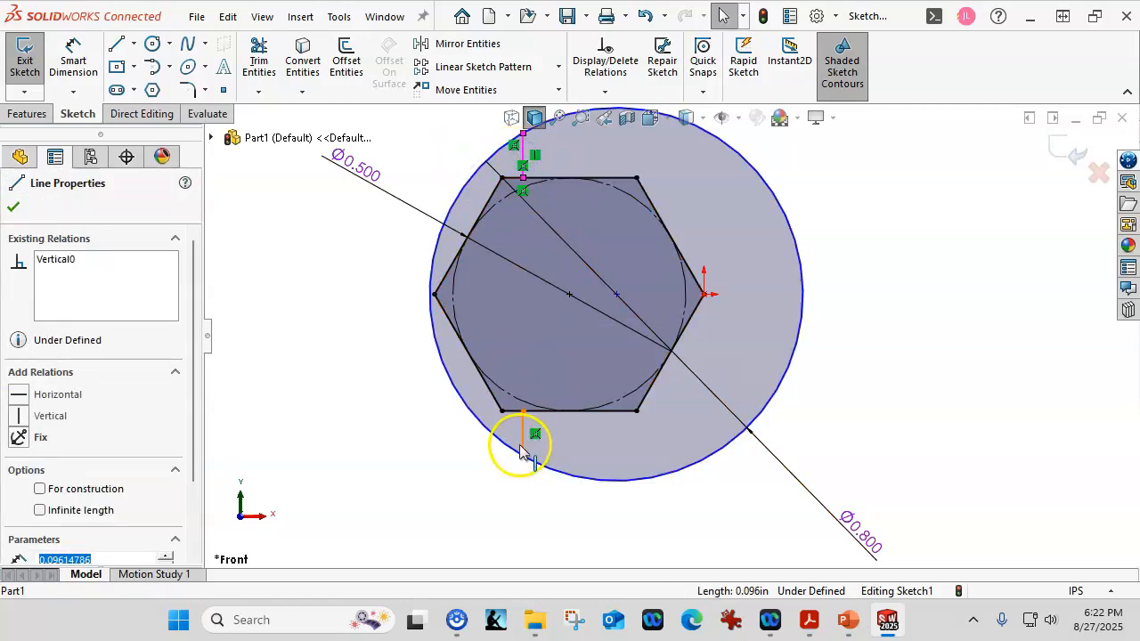
{"action": "left_click", "coordinate": [523, 446], "text": "ctrl"}
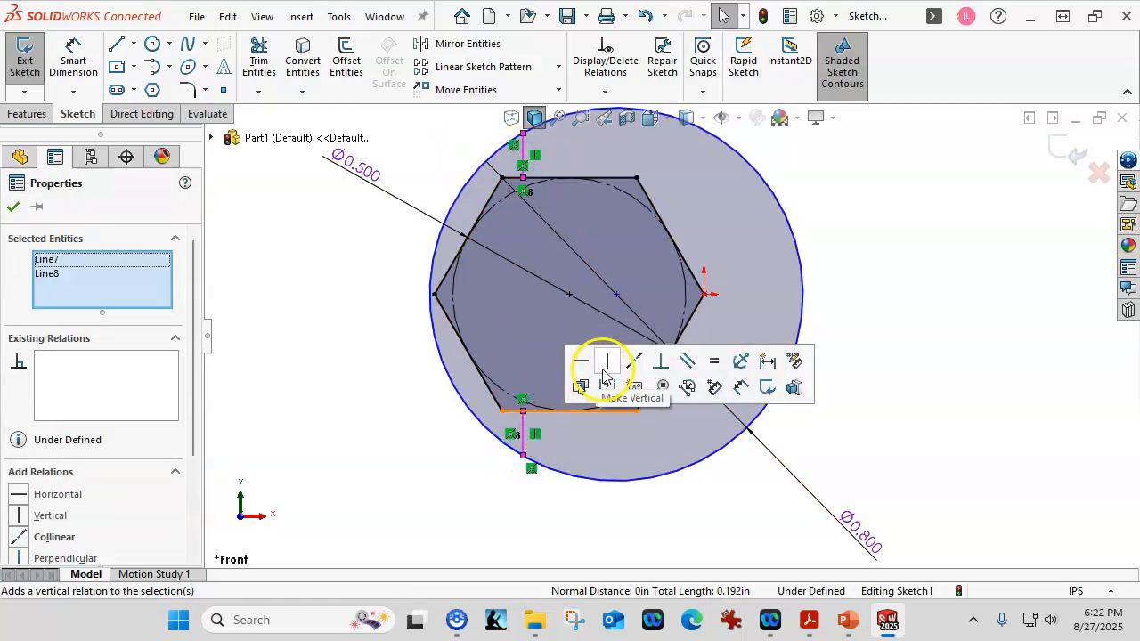
{"action": "left_click", "coordinate": [633, 362]}
{"action": "left_click", "coordinate": [376, 350]}
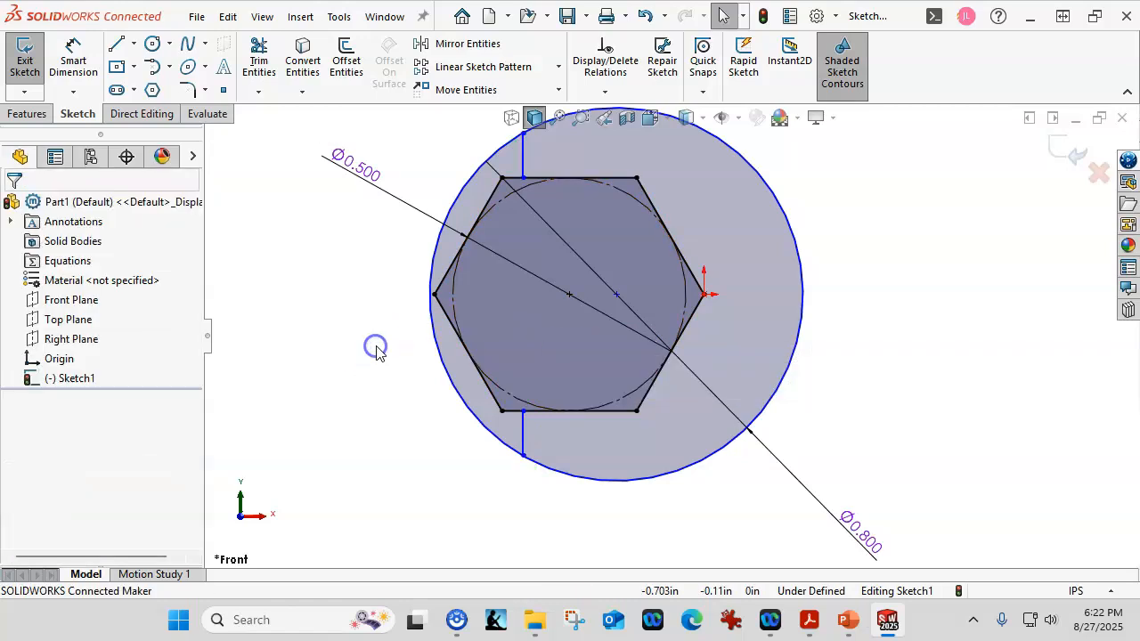
- Dimension the horizontal distance from the origin to the lower short vertical line as 0.4 in
{"action": "left_click", "coordinate": [77, 61]}
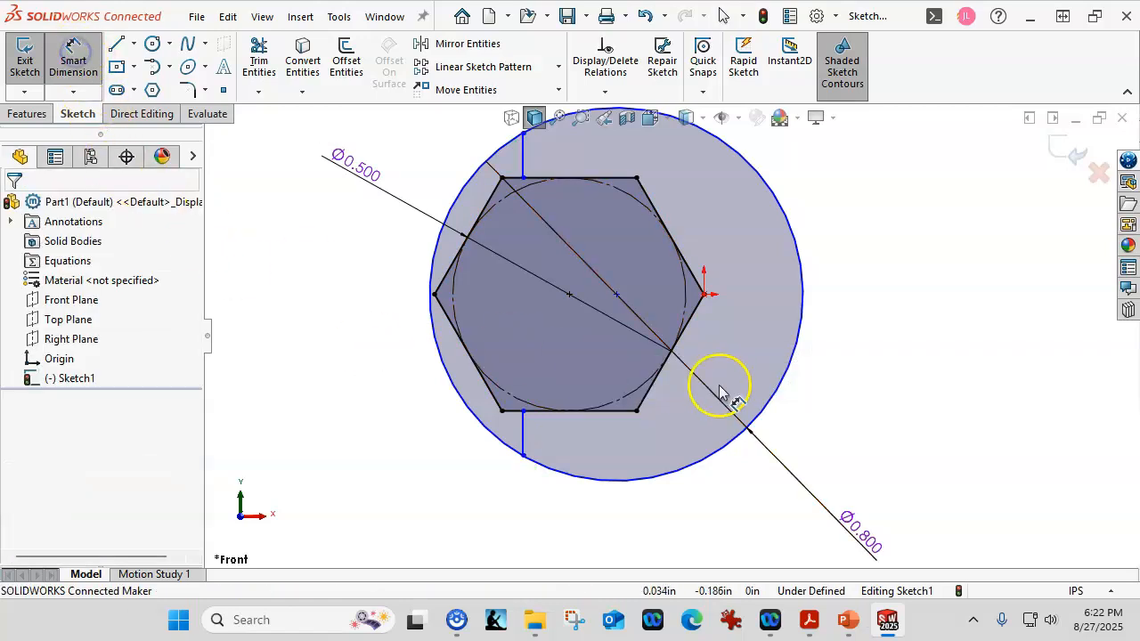
{"action": "left_click", "coordinate": [705, 295]}
{"action": "left_click", "coordinate": [523, 437]}
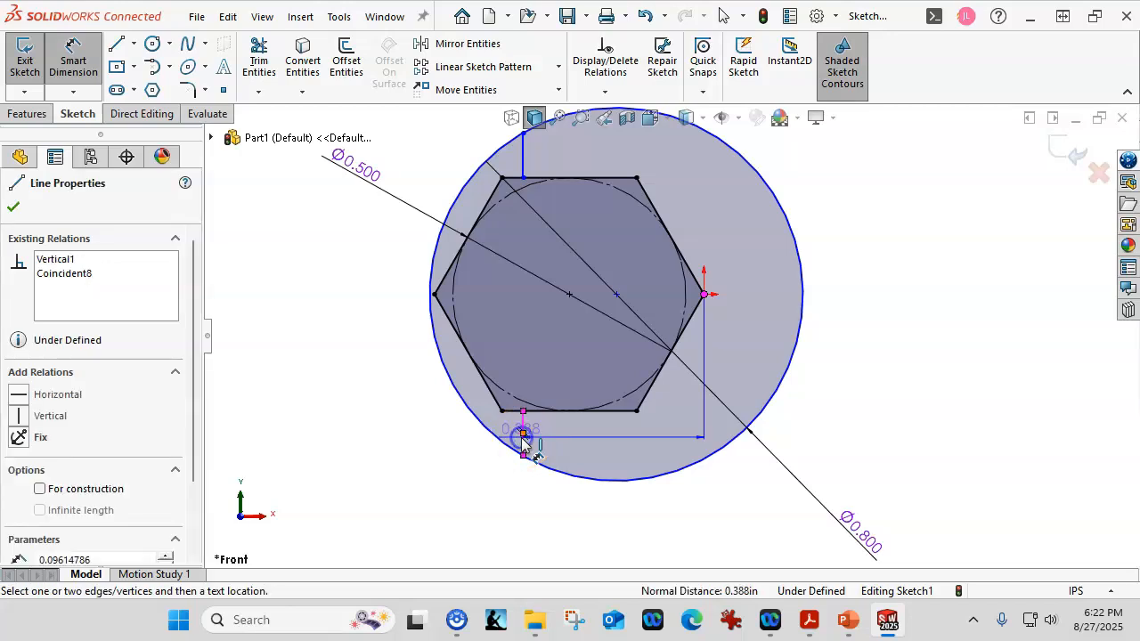
{"action": "left_click", "coordinate": [598, 545]}
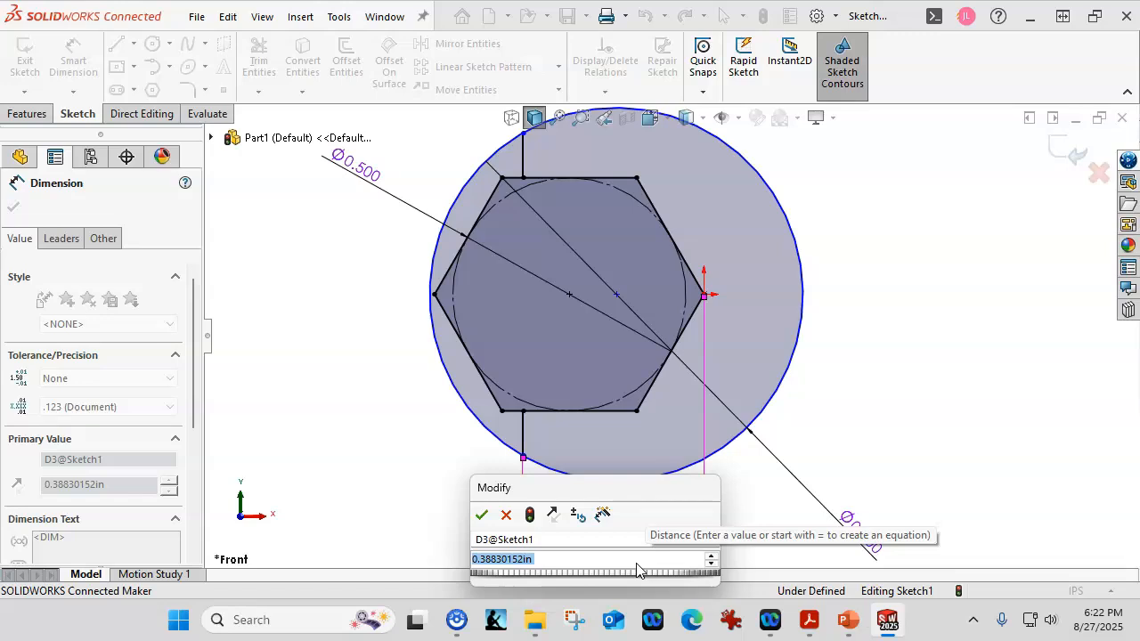
{"action": "type", "text": ".4"}
{"action": "key", "text": "Return"}
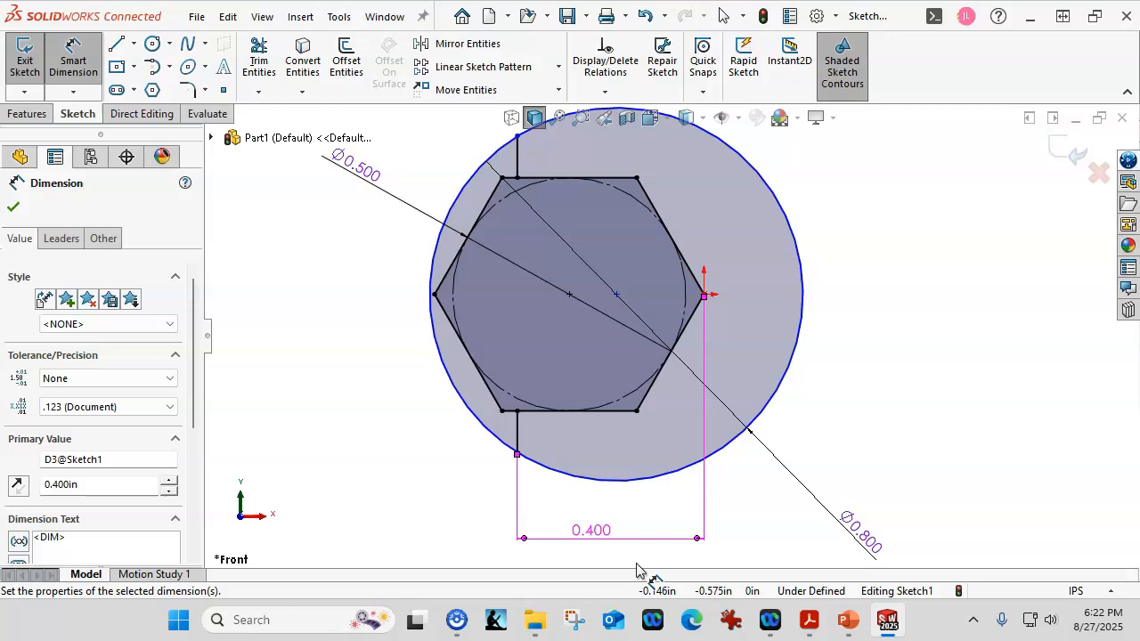
- Draw a vertical centerline 0.5 in long through the circle's center, from the hexagon's top edge to its bottom edge
{"action": "left_click", "coordinate": [133, 47]}
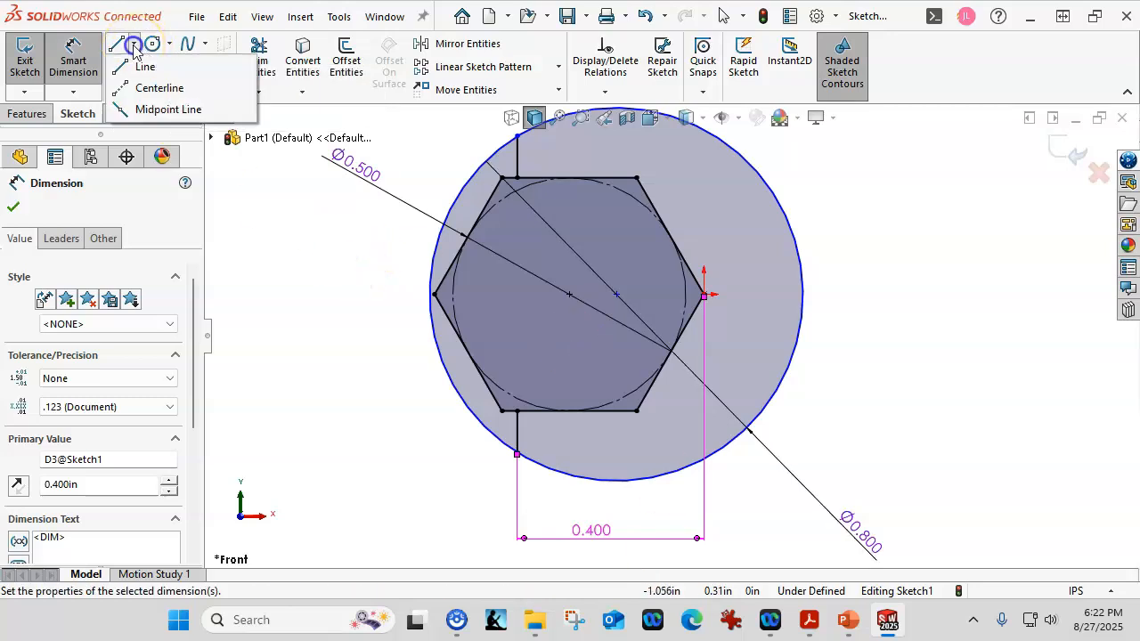
{"action": "left_click", "coordinate": [141, 90]}
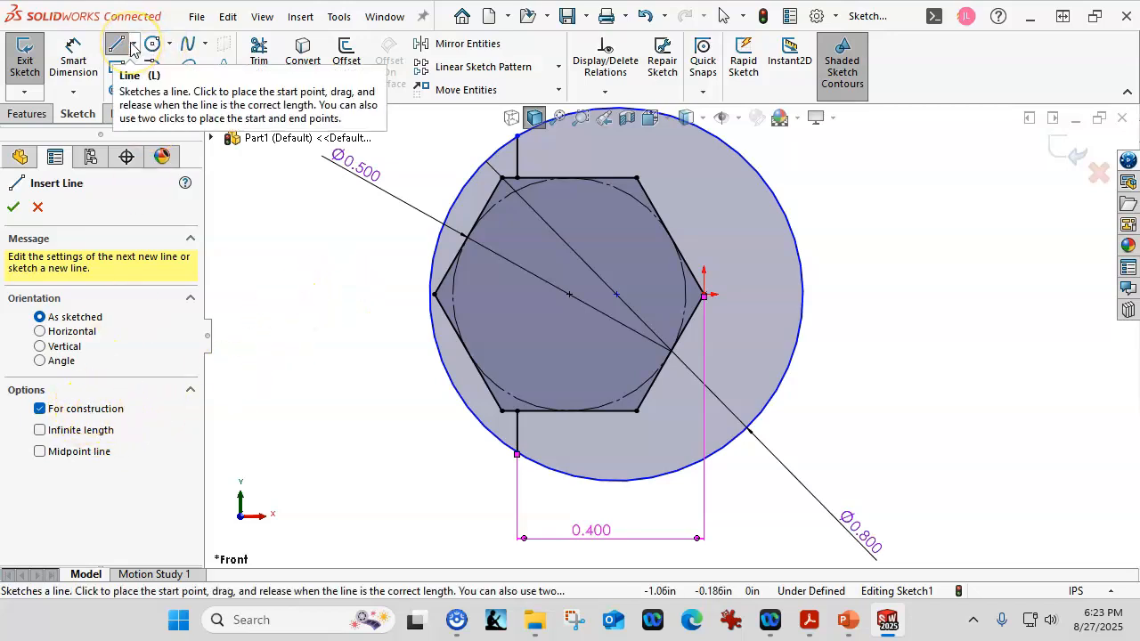
{"action": "left_click", "coordinate": [618, 182]}
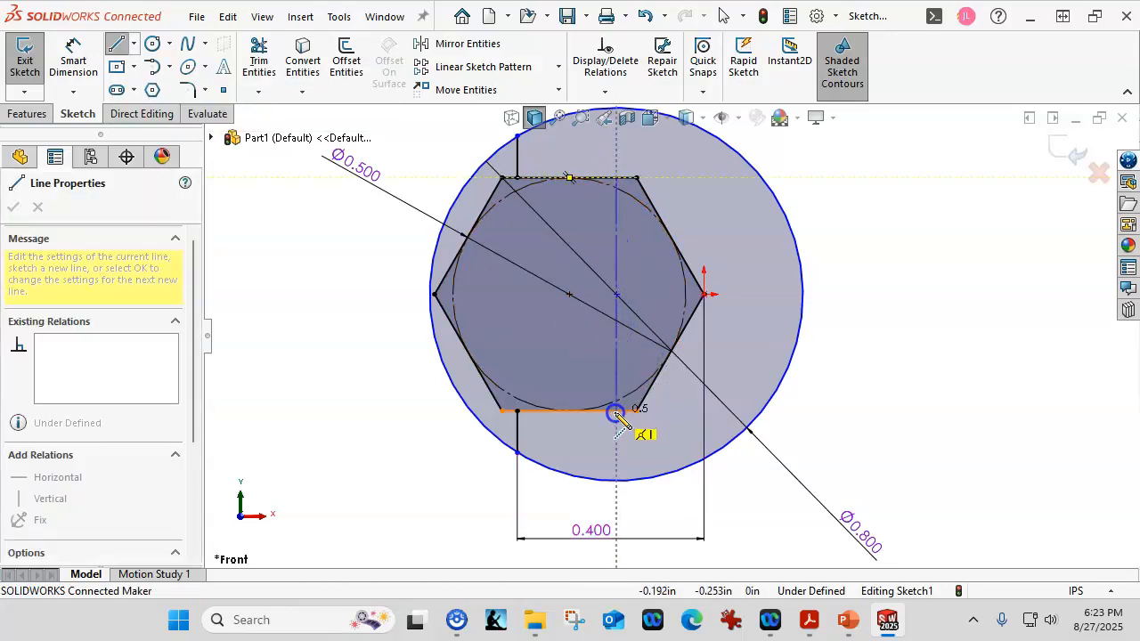
{"action": "left_click", "coordinate": [616, 413]}
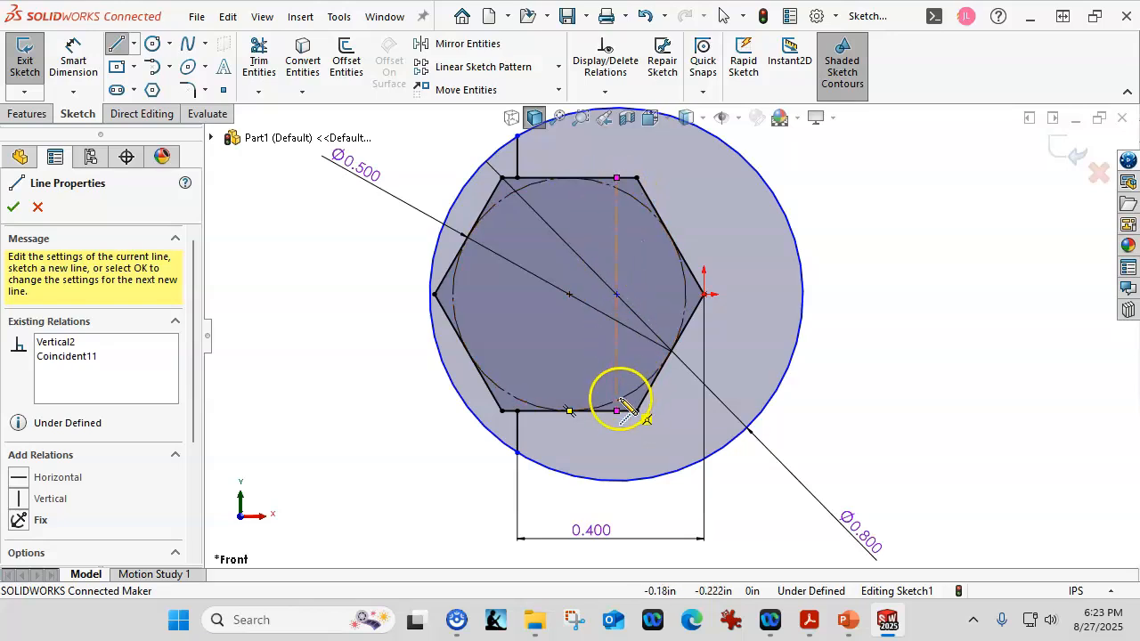
- Dimension the distance between the upper short vertical line and the centerline as 0.25 in
{"action": "left_click", "coordinate": [73, 61]}
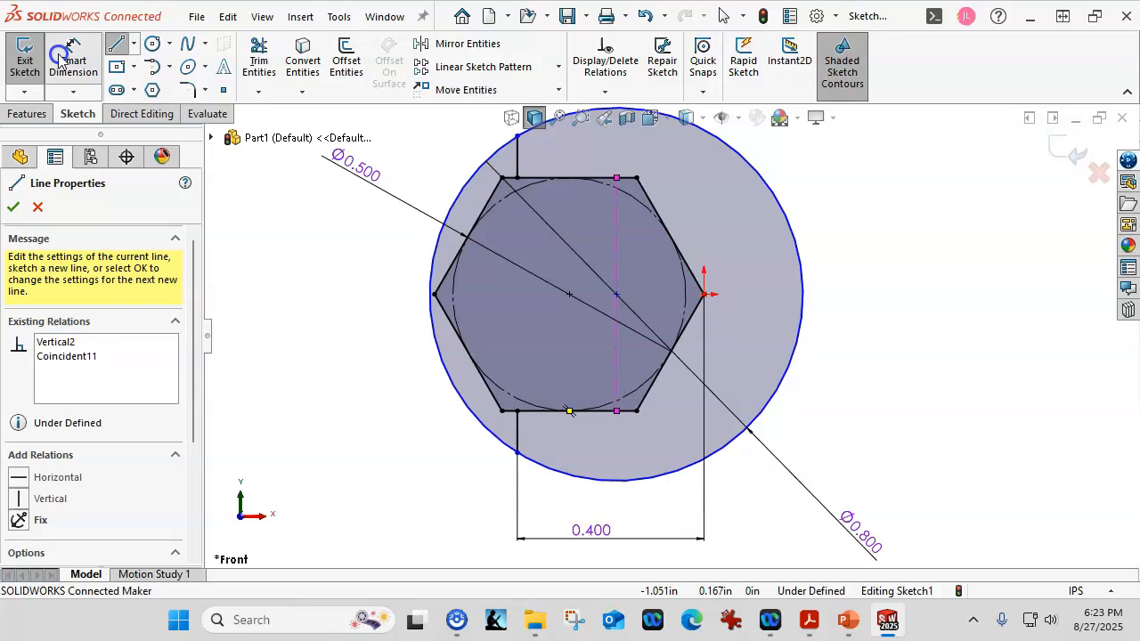
{"action": "left_click", "coordinate": [517, 156]}
{"action": "left_click", "coordinate": [616, 222]}
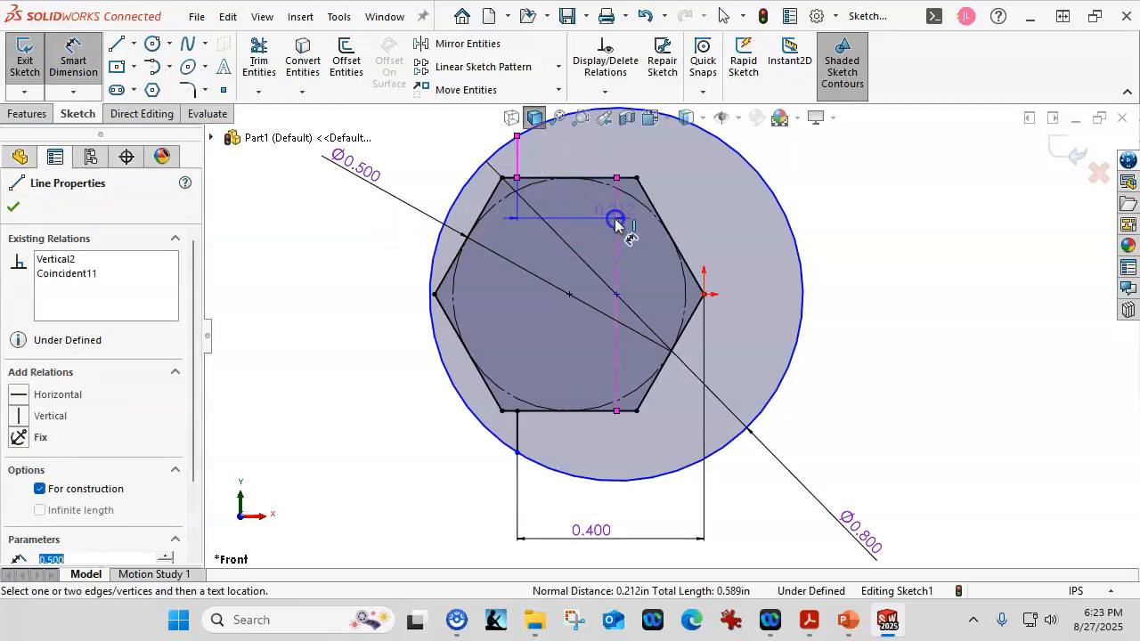
{"action": "scroll", "coordinate": [617, 222], "scroll_direction": "up", "scroll_amount": 1}
{"action": "left_click", "coordinate": [509, 147]}
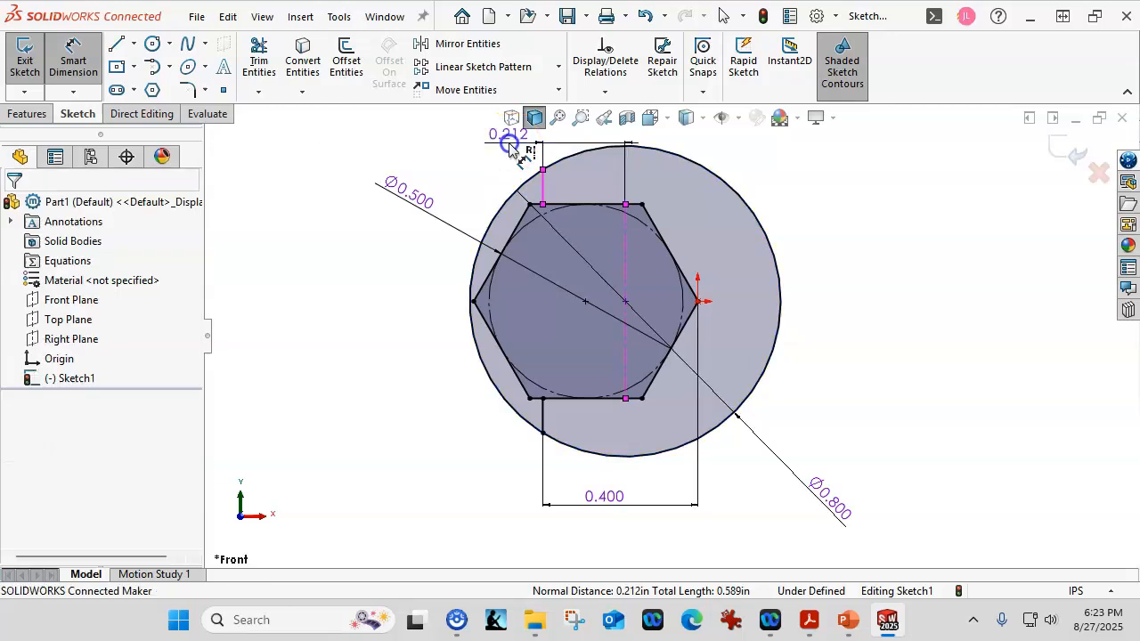
{"action": "type", "text": ".25"}
{"action": "key", "text": "Return"}
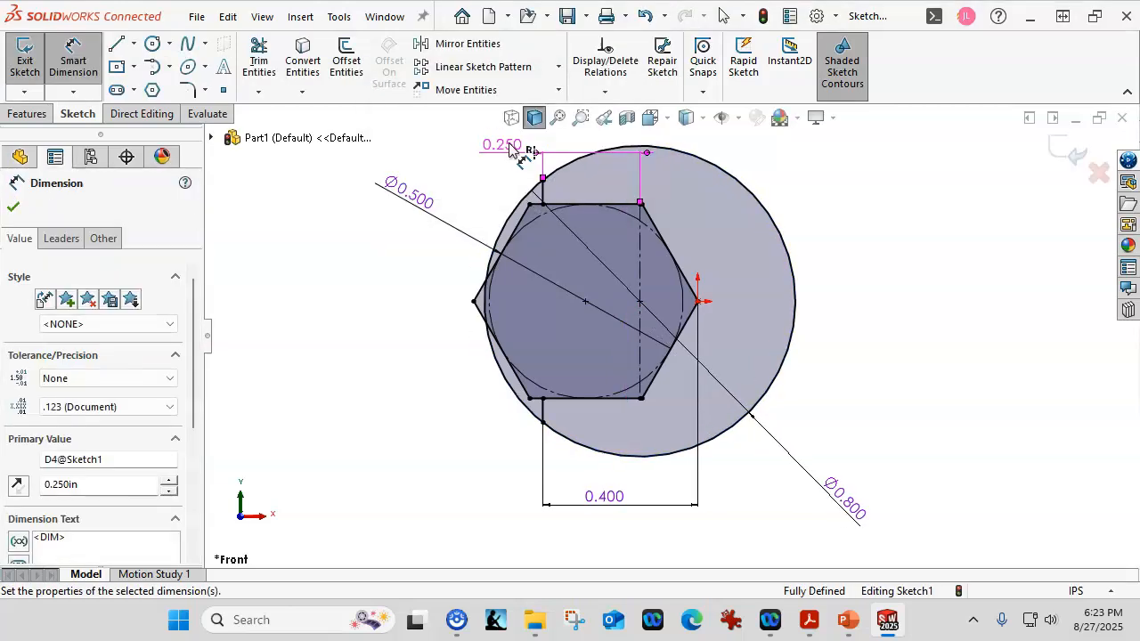
{"action": "right_click", "coordinate": [437, 324]}
{"action": "left_click", "coordinate": [479, 379]}
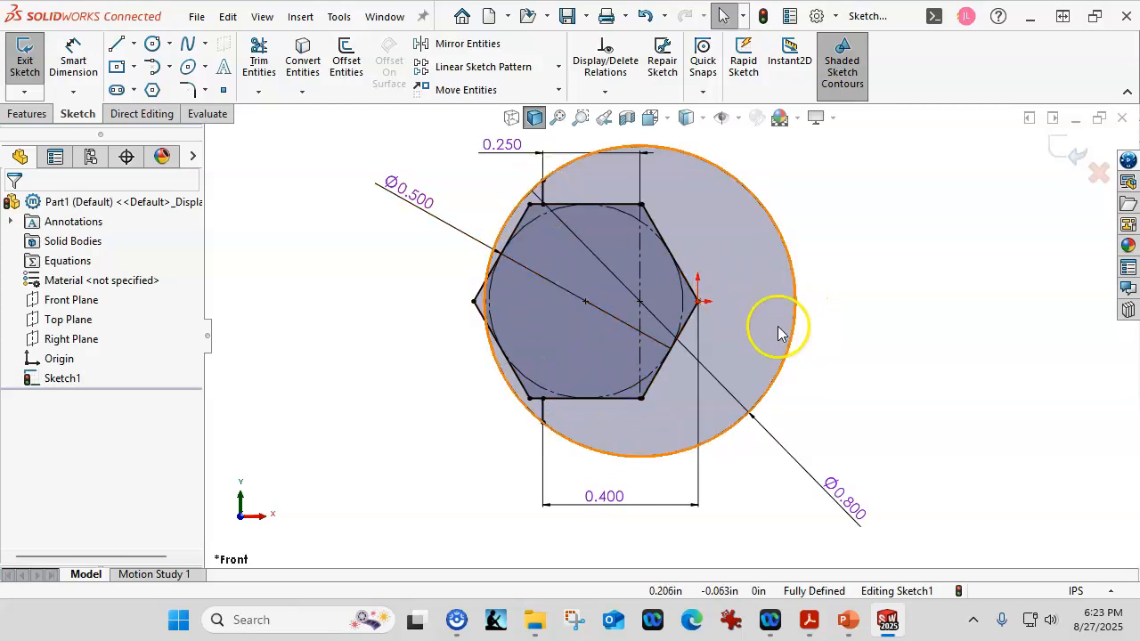
- Add a midpoint relation between the circle's center and the vertical centerline
{"action": "left_click", "coordinate": [641, 303]}
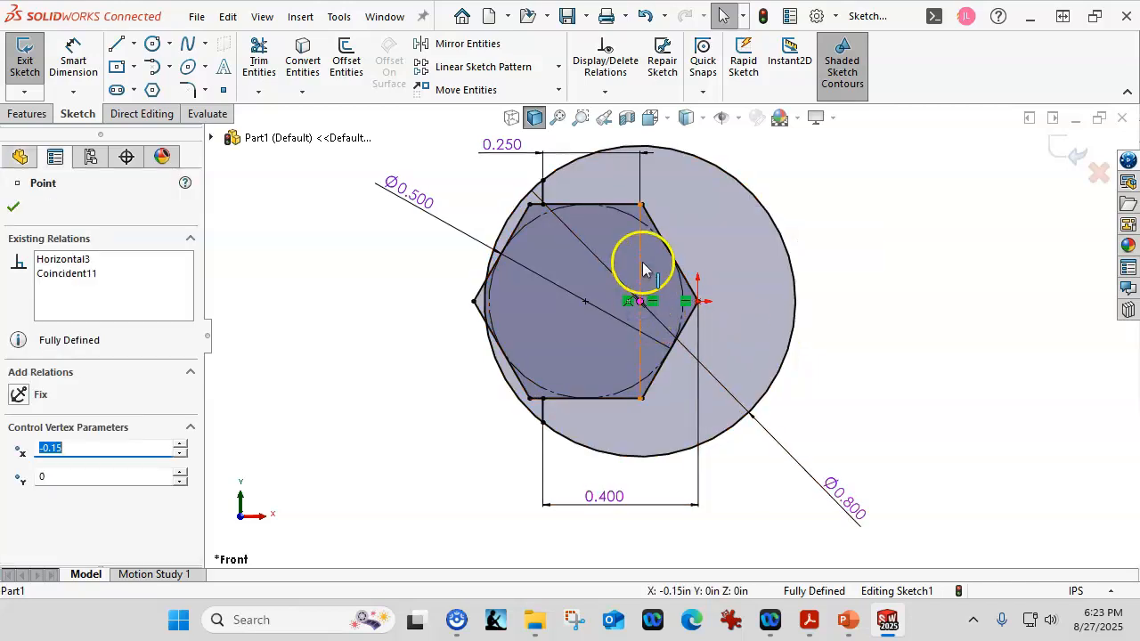
{"action": "left_click", "coordinate": [643, 268], "text": "ctrl"}
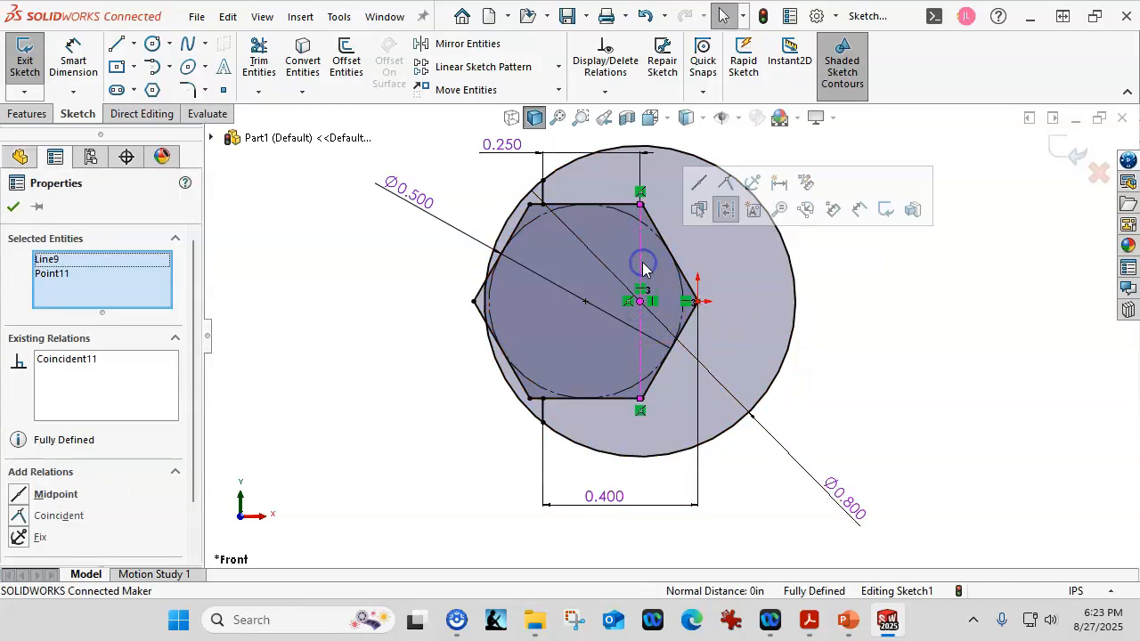
{"action": "left_click", "coordinate": [698, 187]}
{"action": "left_click", "coordinate": [846, 390]}
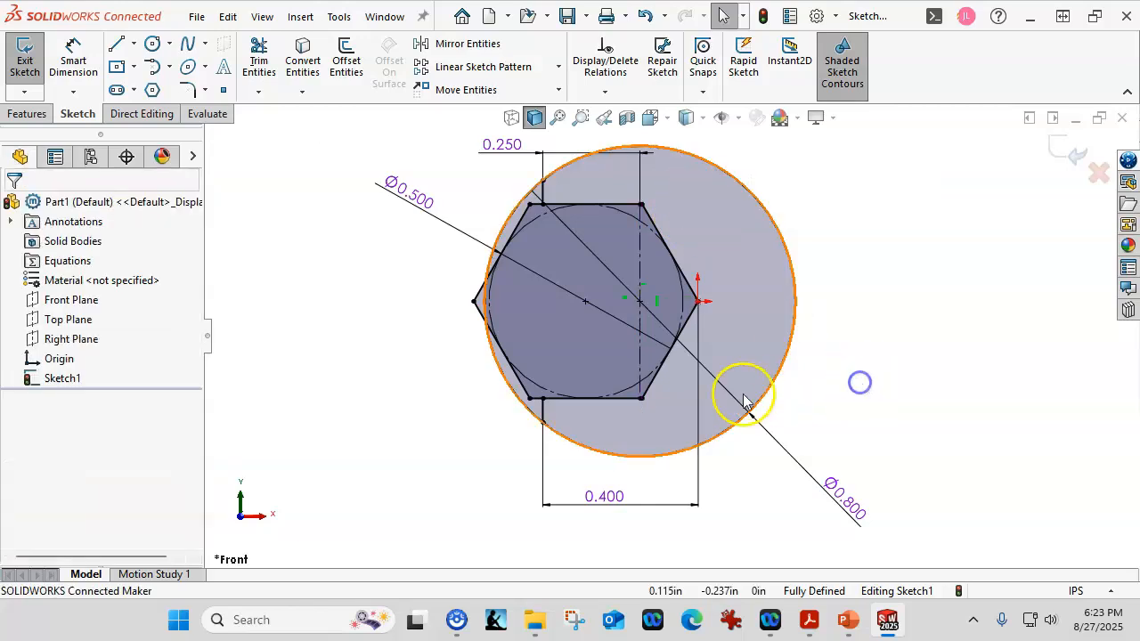
{"action": "scroll", "coordinate": [700, 407], "scroll_direction": "up", "scroll_amount": 3}
{"action": "scroll", "coordinate": [1017, 336], "scroll_direction": "down", "scroll_amount": 5}
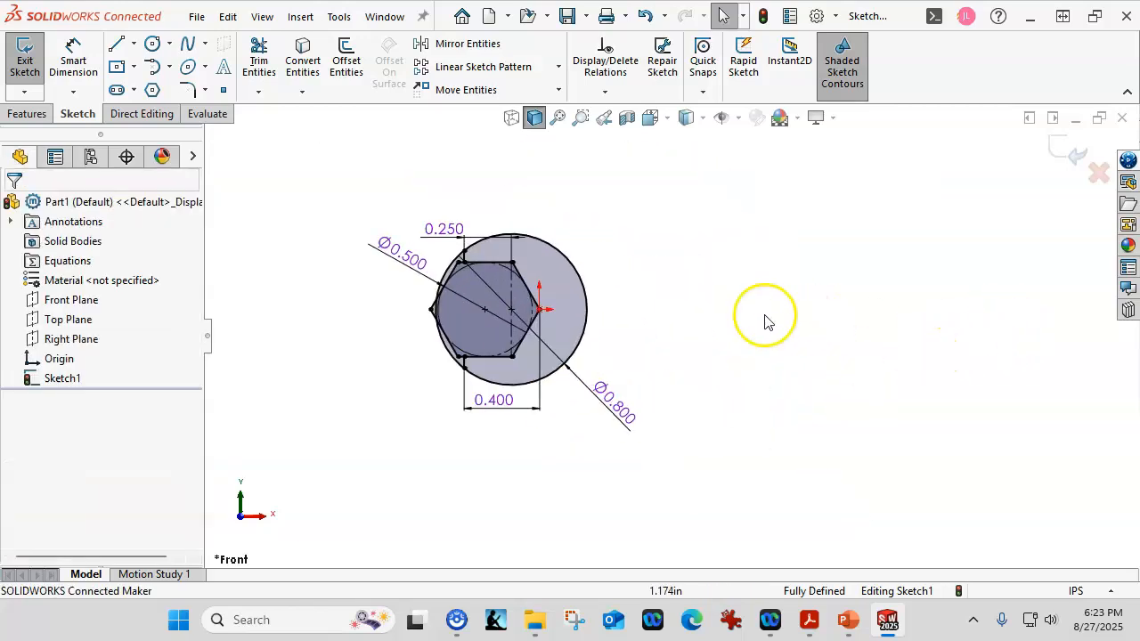
{"action": "scroll", "coordinate": [346, 298], "scroll_direction": "down", "scroll_amount": 1}
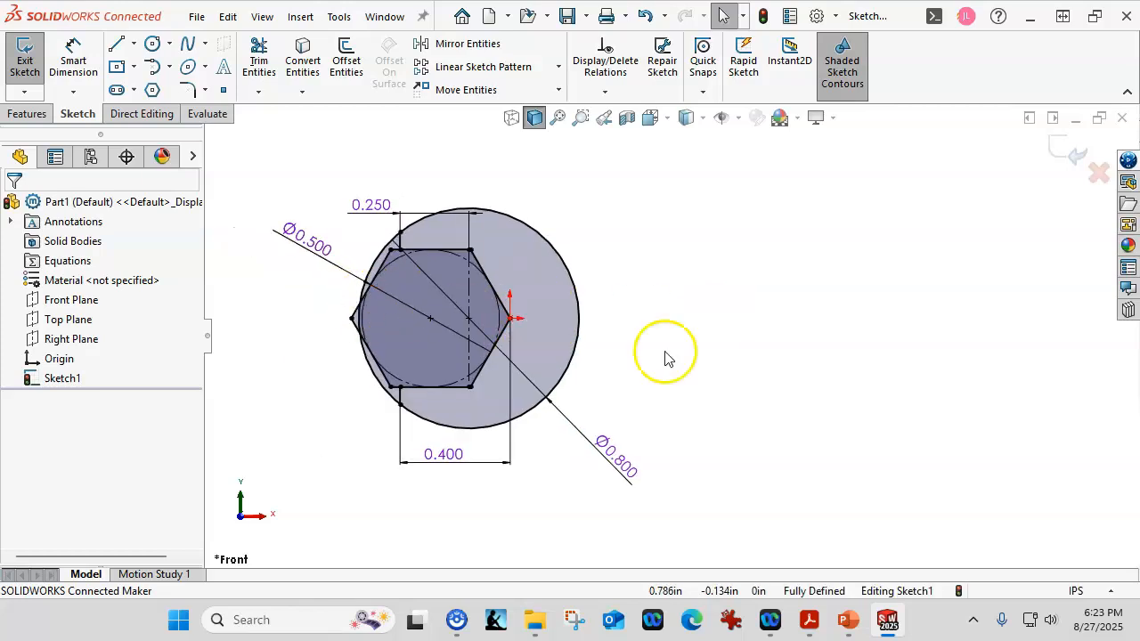
{"action": "left_click", "coordinate": [133, 44]}
{"action": "left_click", "coordinate": [156, 88]}
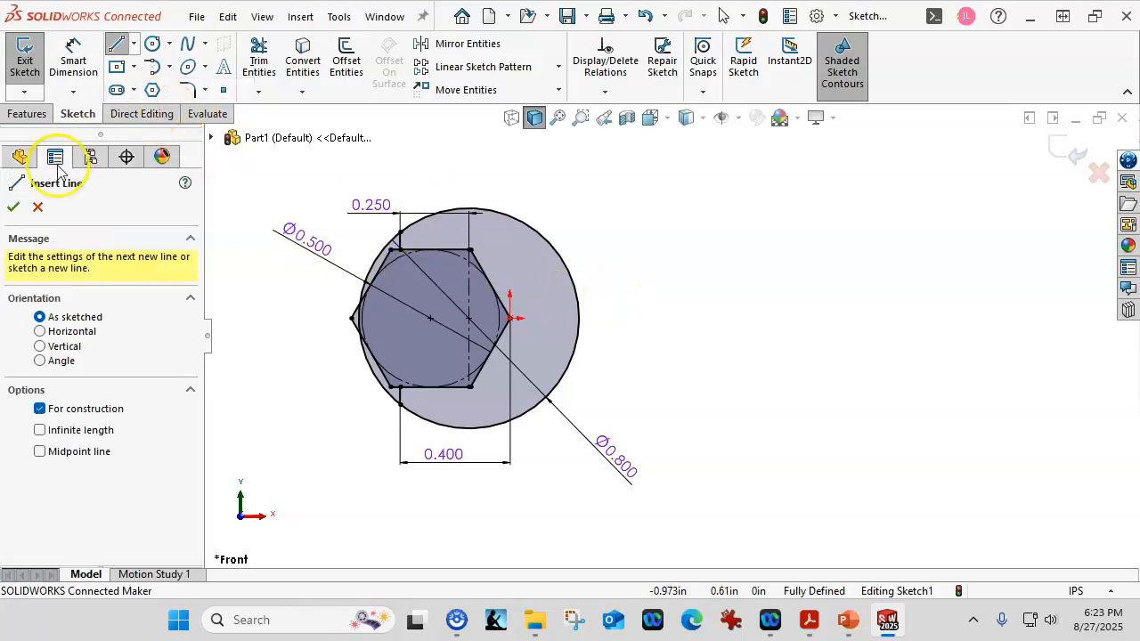
{"action": "left_click", "coordinate": [37, 207]}
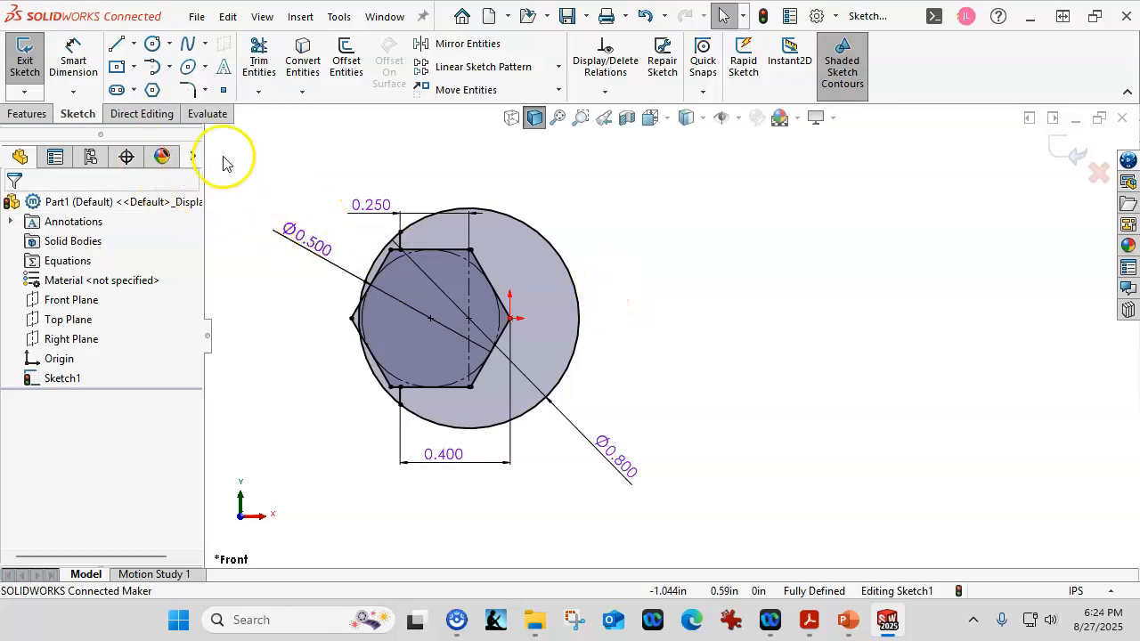
- Draw an infinite-length horizontal construction line through the origin as the wrench's long axis
{"action": "left_click", "coordinate": [133, 46]}
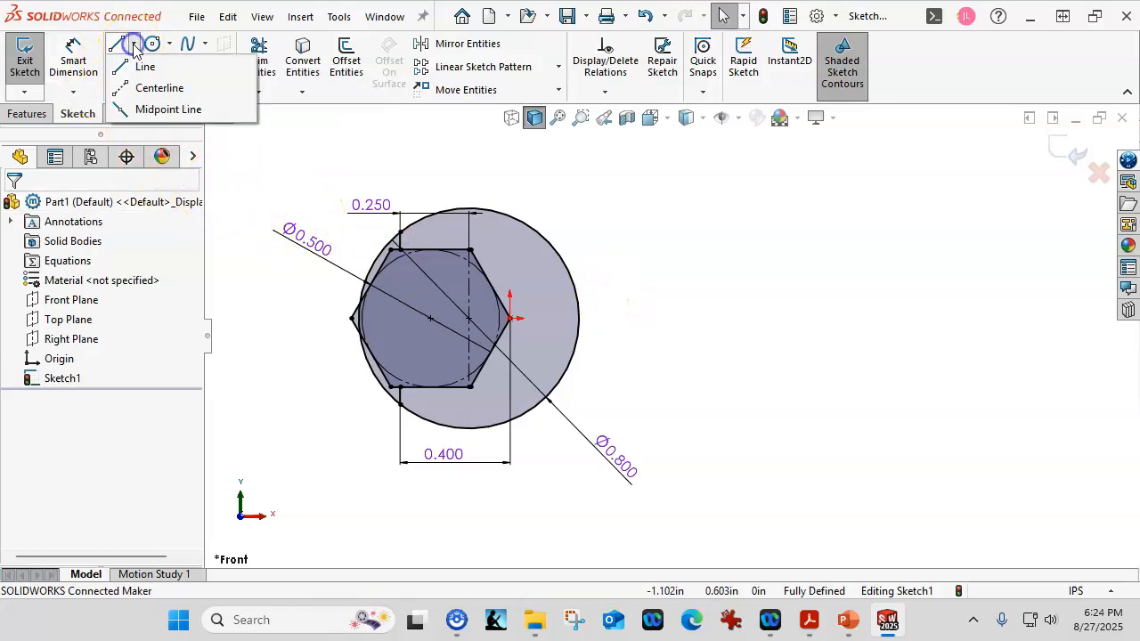
{"action": "left_click", "coordinate": [147, 87]}
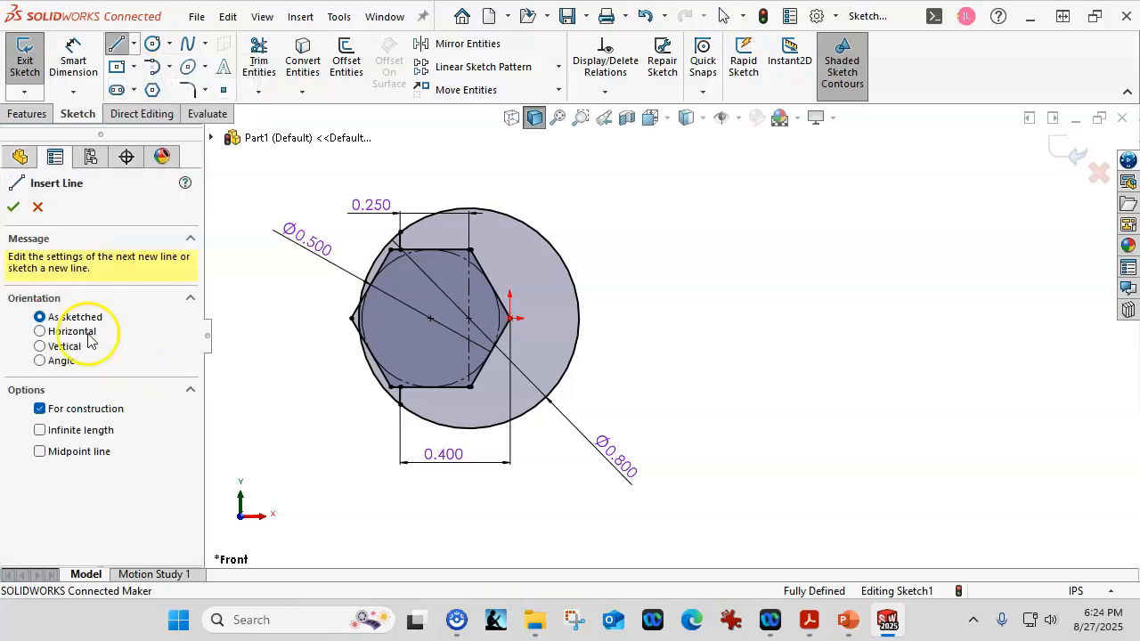
{"action": "left_click", "coordinate": [69, 343]}
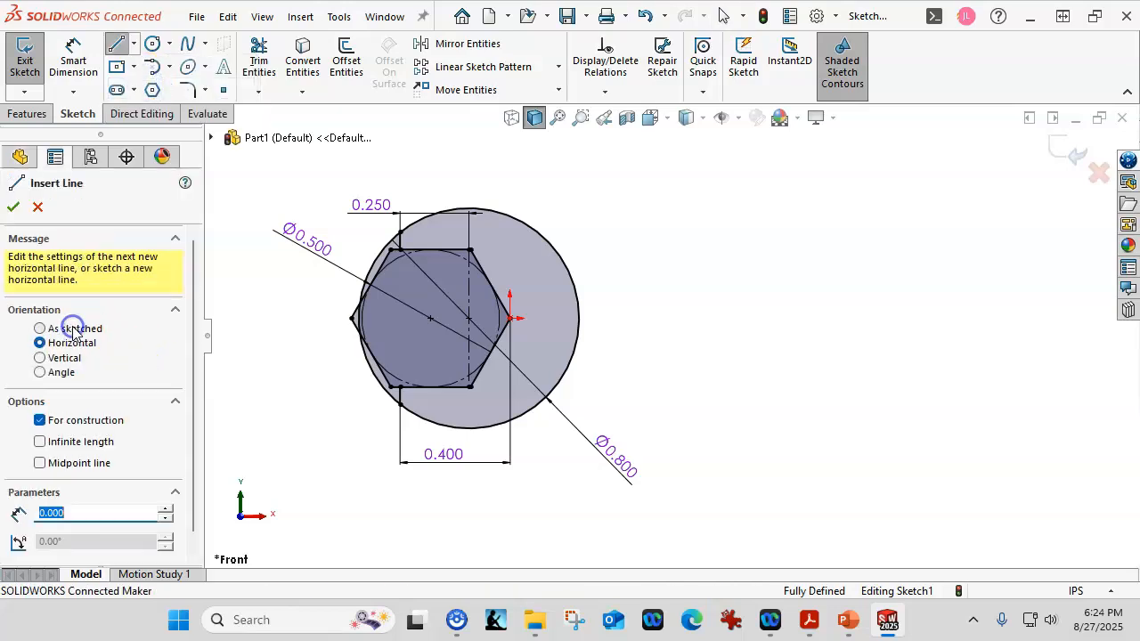
{"action": "left_click", "coordinate": [40, 441]}
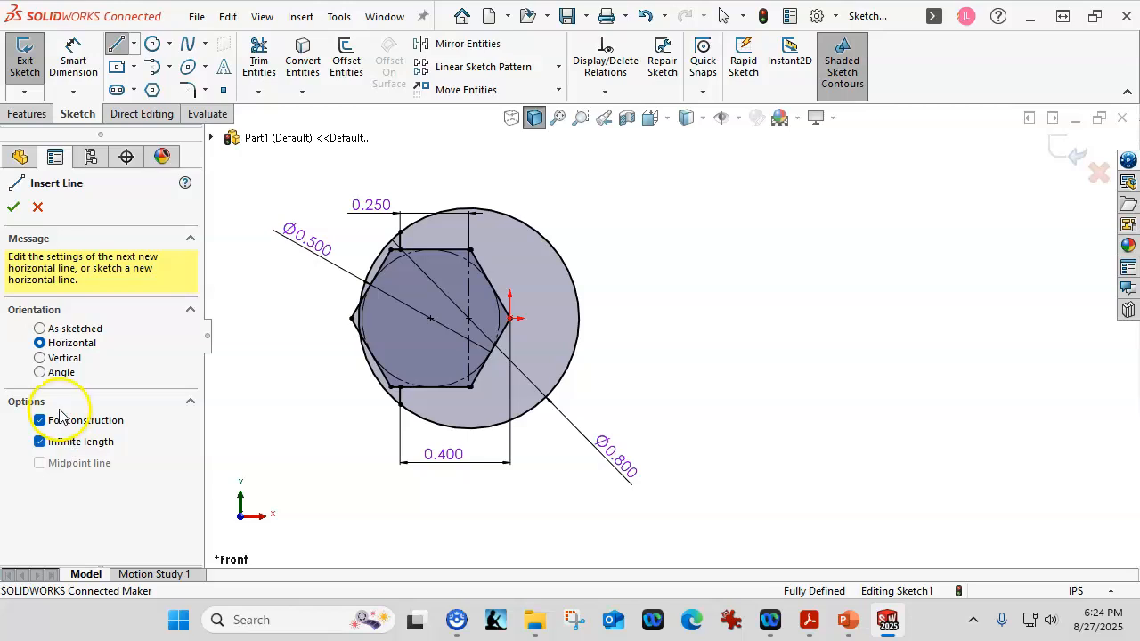
{"action": "left_click", "coordinate": [511, 318]}
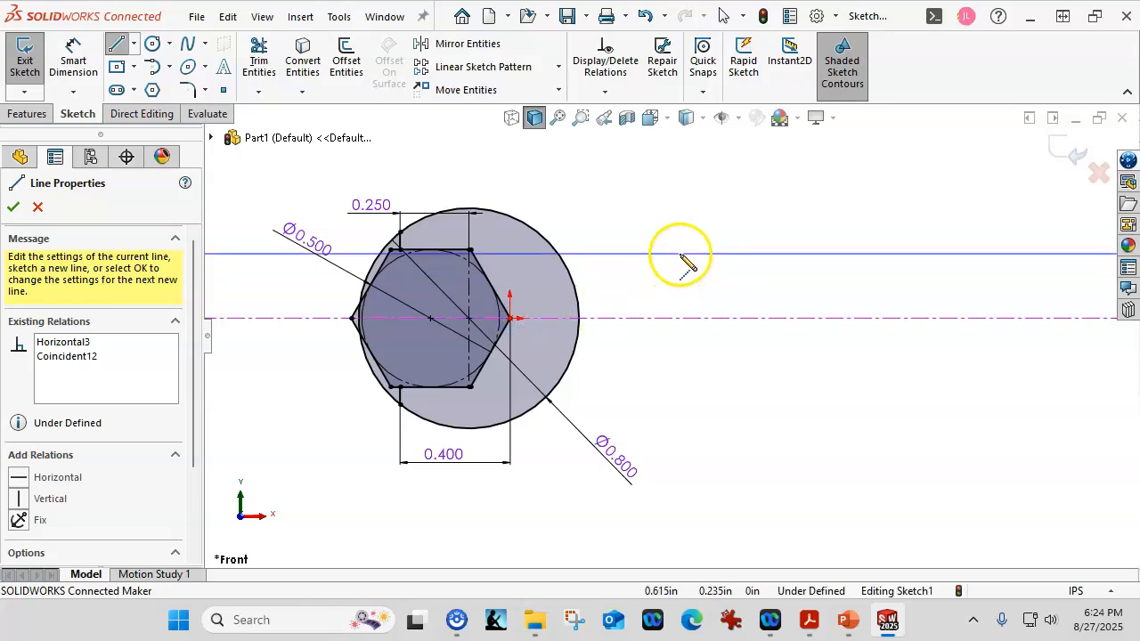
{"action": "right_click", "coordinate": [682, 258]}
{"action": "left_click", "coordinate": [722, 266]}
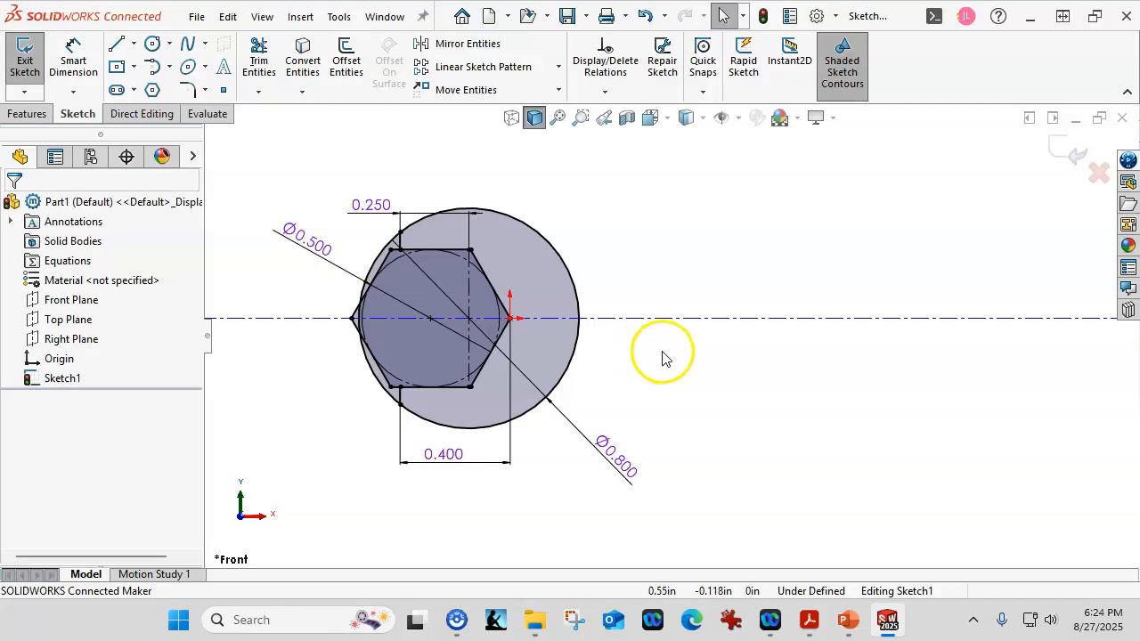
{"action": "left_click", "coordinate": [677, 325]}
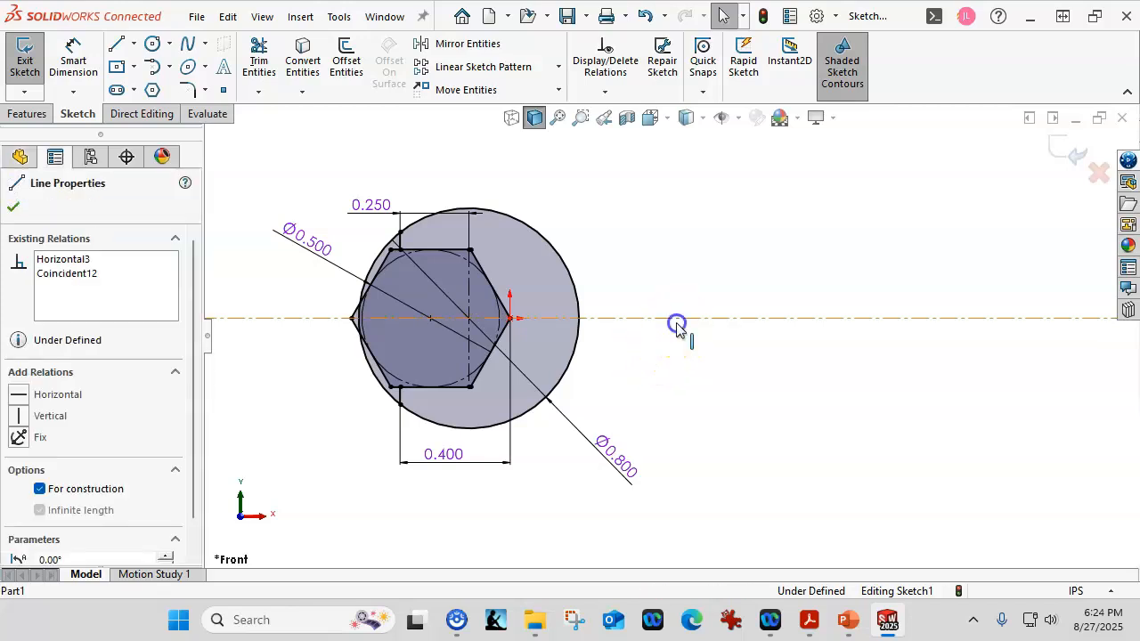
{"action": "left_click", "coordinate": [688, 375]}
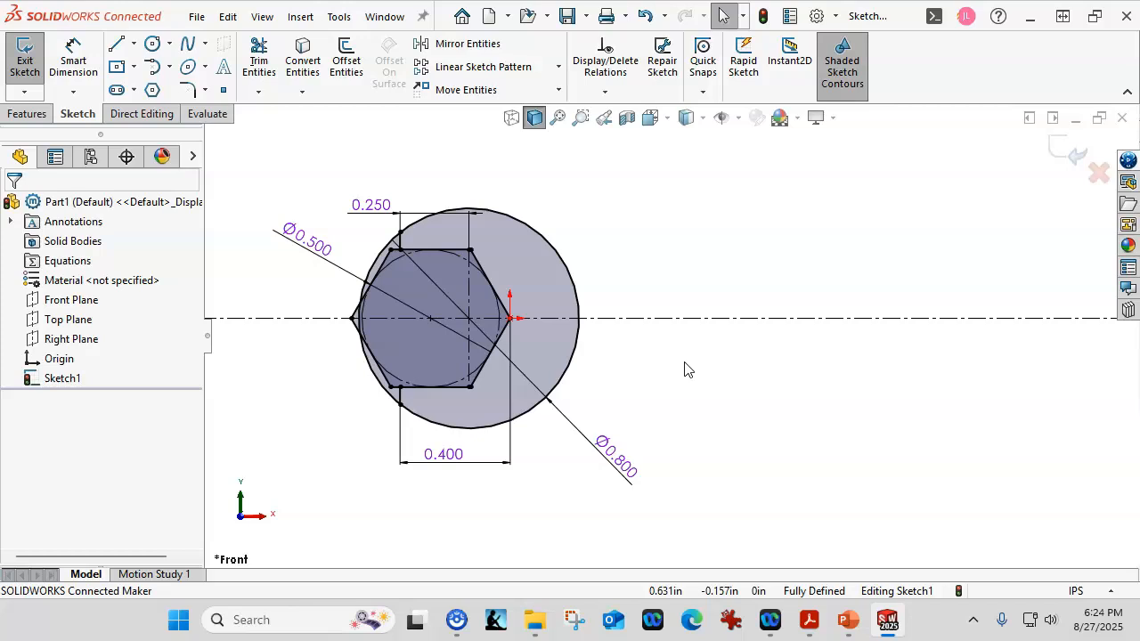
- Try to sketch a horizontal line about 1.39 in long starting at the large circle's lowest point, and undo it
{"action": "scroll", "coordinate": [685, 363], "scroll_direction": "up", "scroll_amount": 1}
{"action": "scroll", "coordinate": [922, 363], "scroll_direction": "up", "scroll_amount": 1}
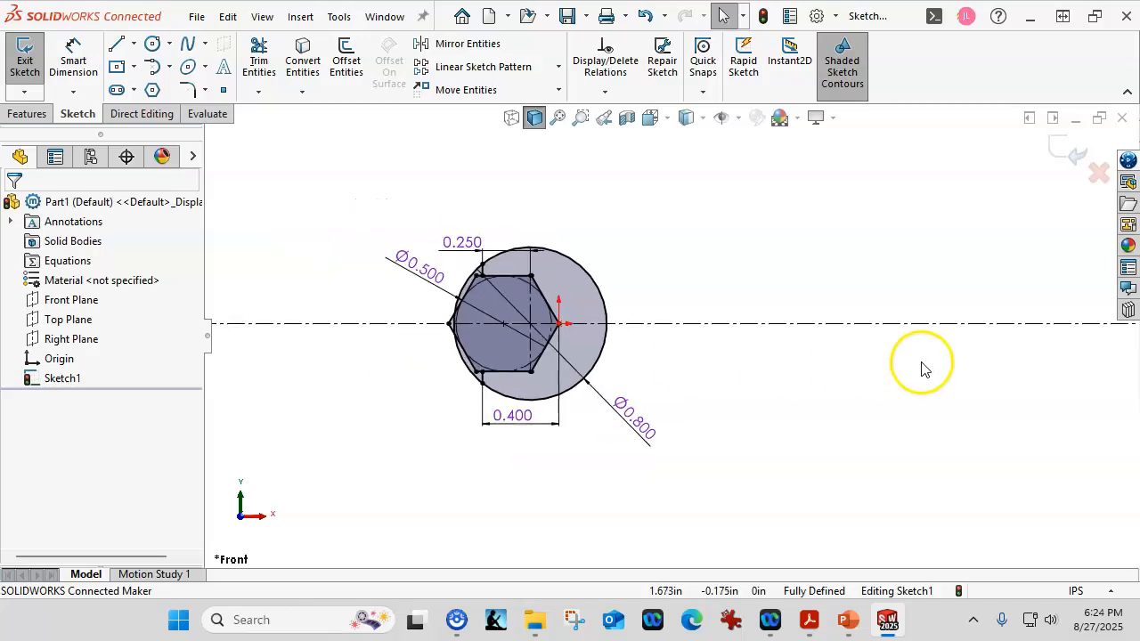
{"action": "scroll", "coordinate": [1043, 317], "scroll_direction": "down", "scroll_amount": 1}
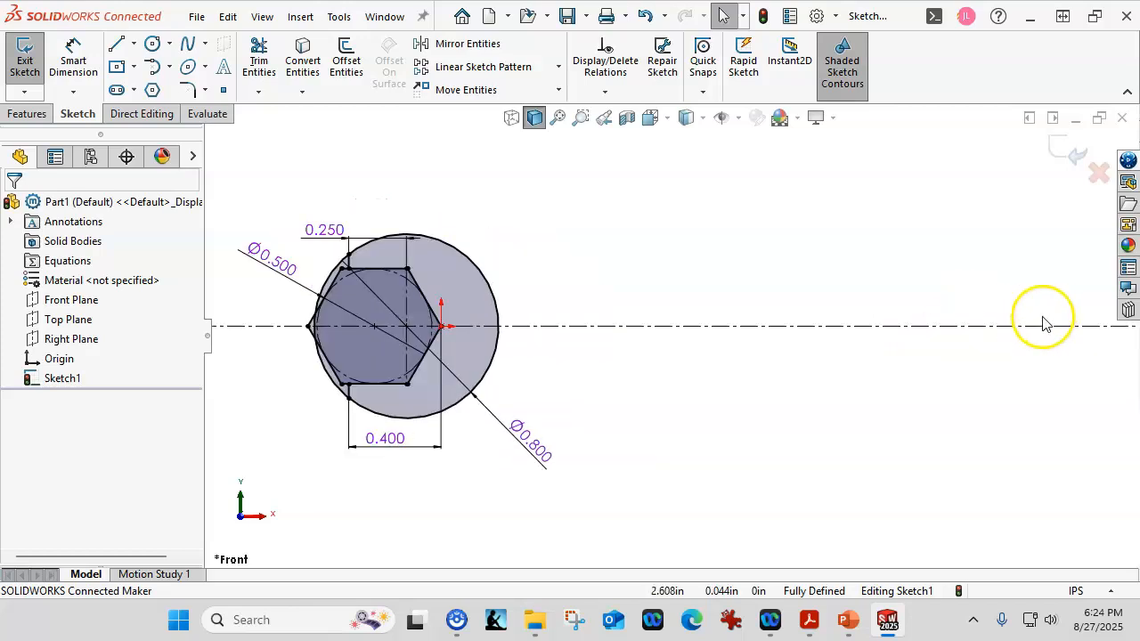
{"action": "left_click", "coordinate": [117, 43]}
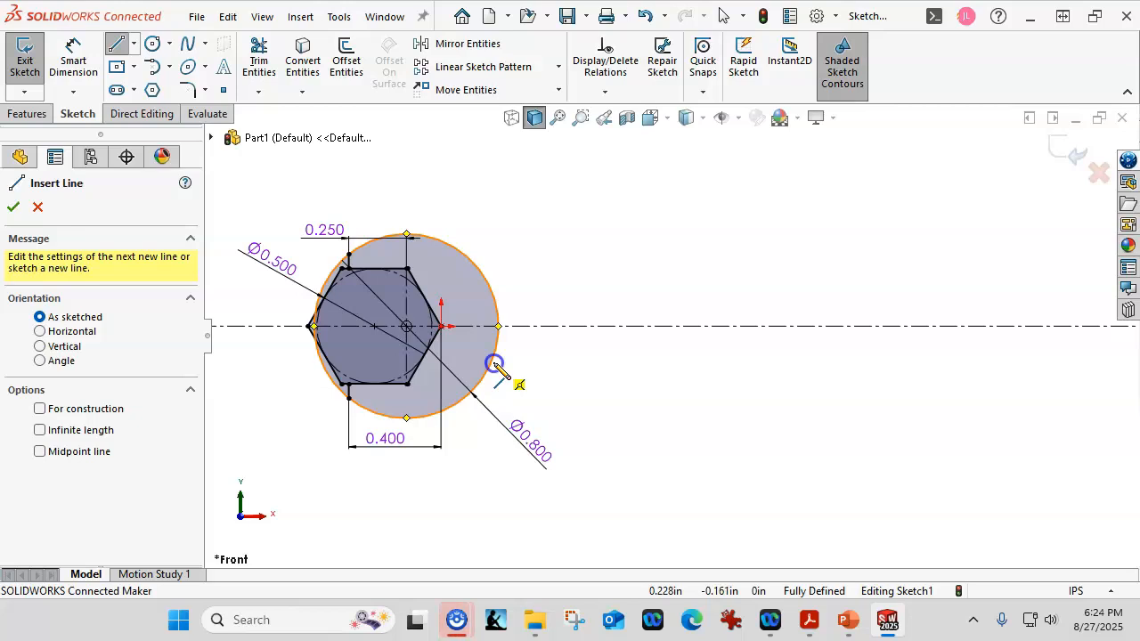
{"action": "left_click", "coordinate": [434, 412]}
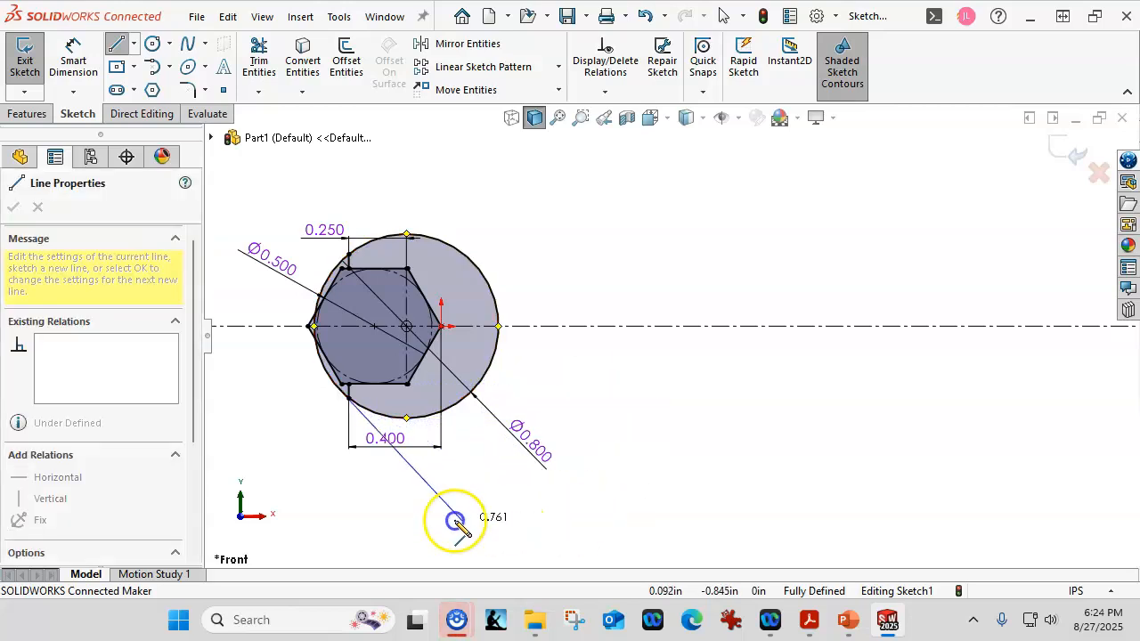
{"action": "left_click", "coordinate": [729, 417]}
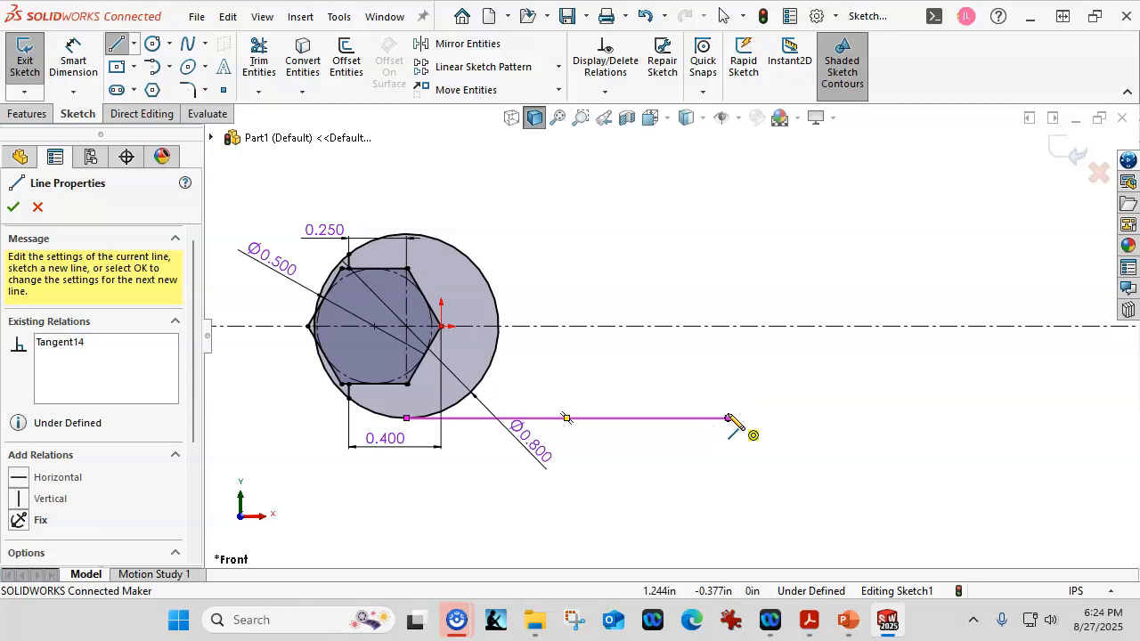
{"action": "key", "text": "Escape"}
{"action": "key", "text": "ctrl+z"}
- Sketch a handle line about 1.74 in long below the horizontal centerline, ending on the large circle, and add a Horizontal relation
{"action": "left_click", "coordinate": [115, 43]}
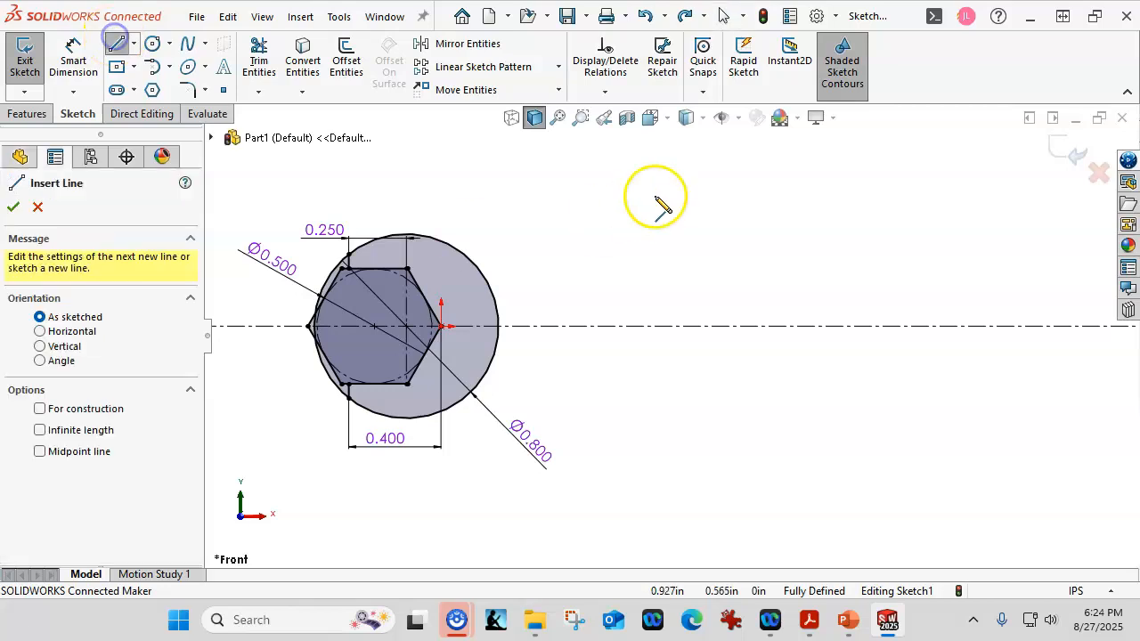
{"action": "left_click", "coordinate": [891, 375]}
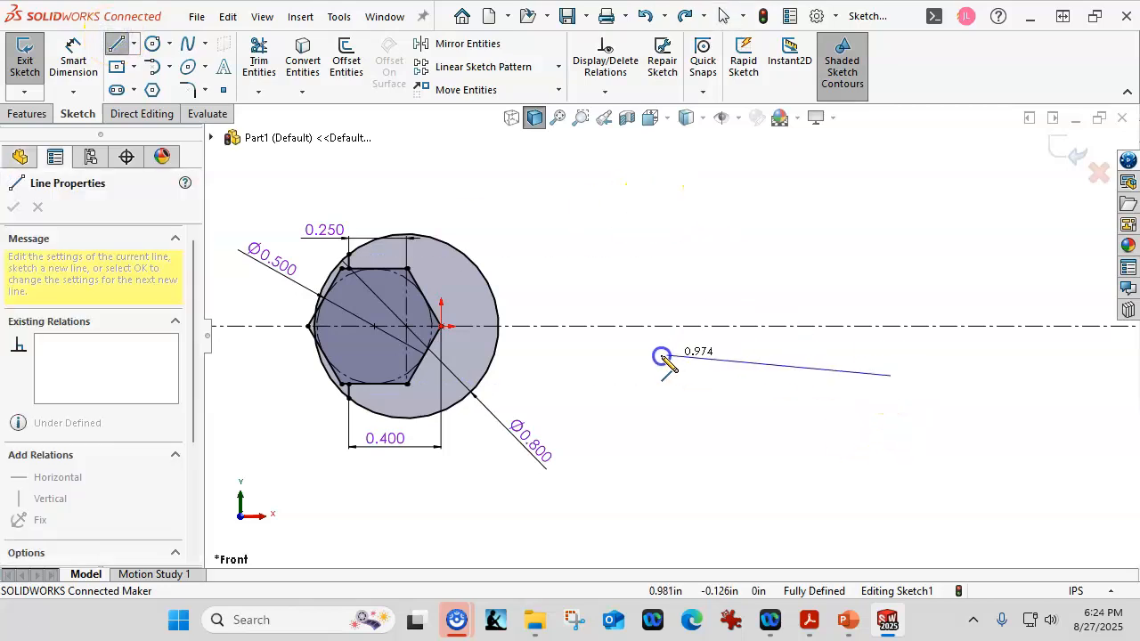
{"action": "left_click", "coordinate": [488, 368]}
{"action": "left_click", "coordinate": [488, 367]}
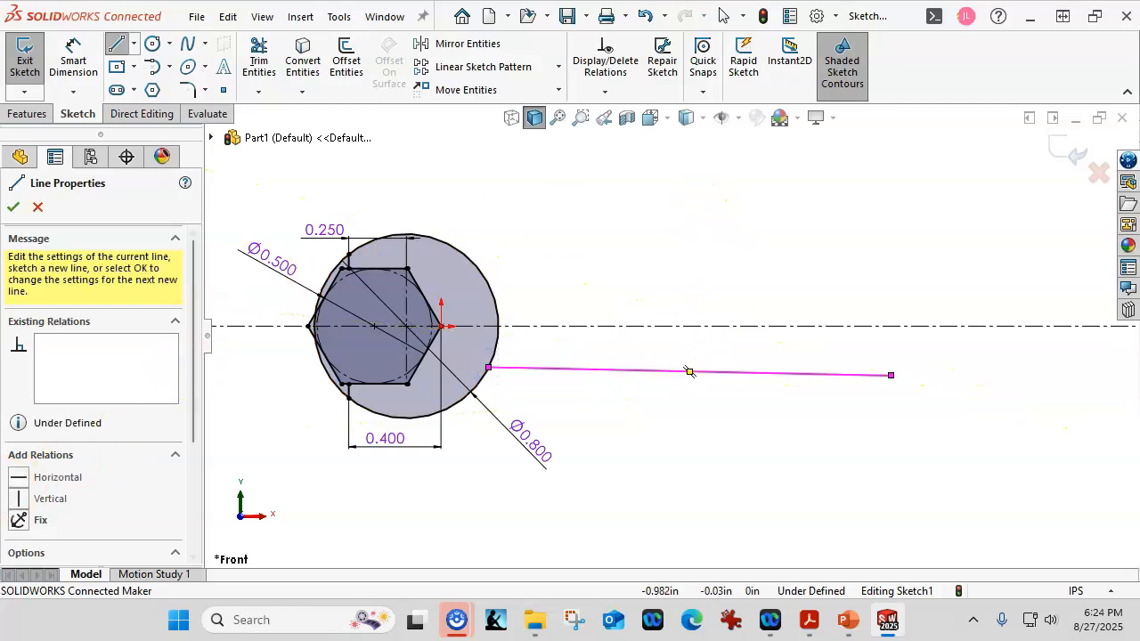
{"action": "left_click", "coordinate": [19, 479]}
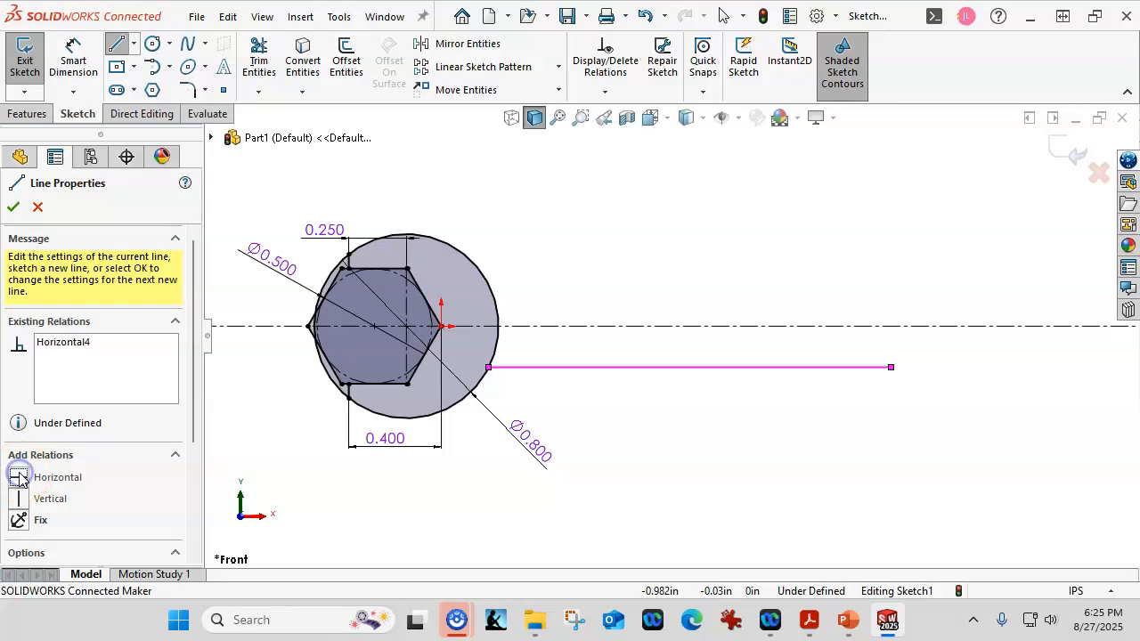
{"action": "left_click", "coordinate": [9, 209]}
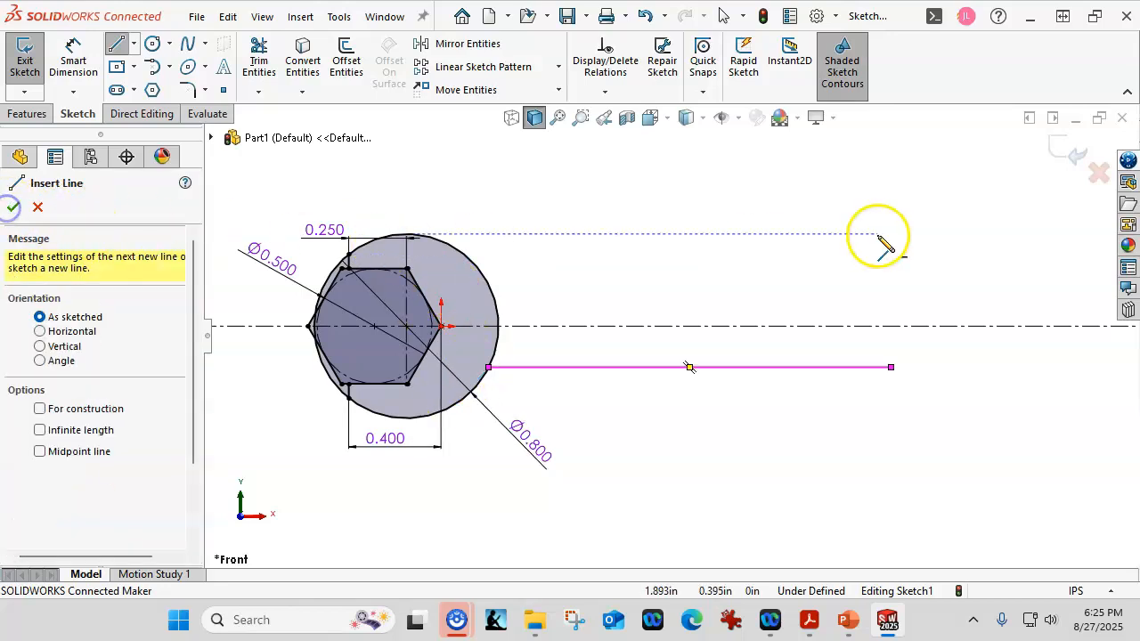
{"action": "key", "text": "Escape"}
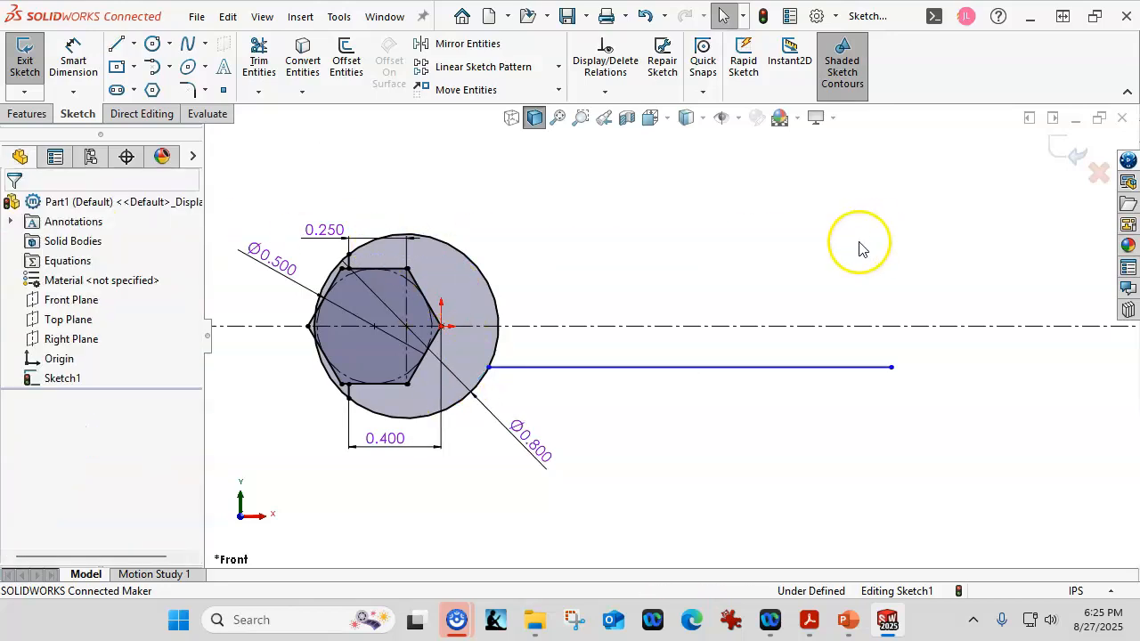
- Try to mirror the lower handle line with the line and centerline preselected, and undo the mirror
{"action": "left_click", "coordinate": [688, 368]}
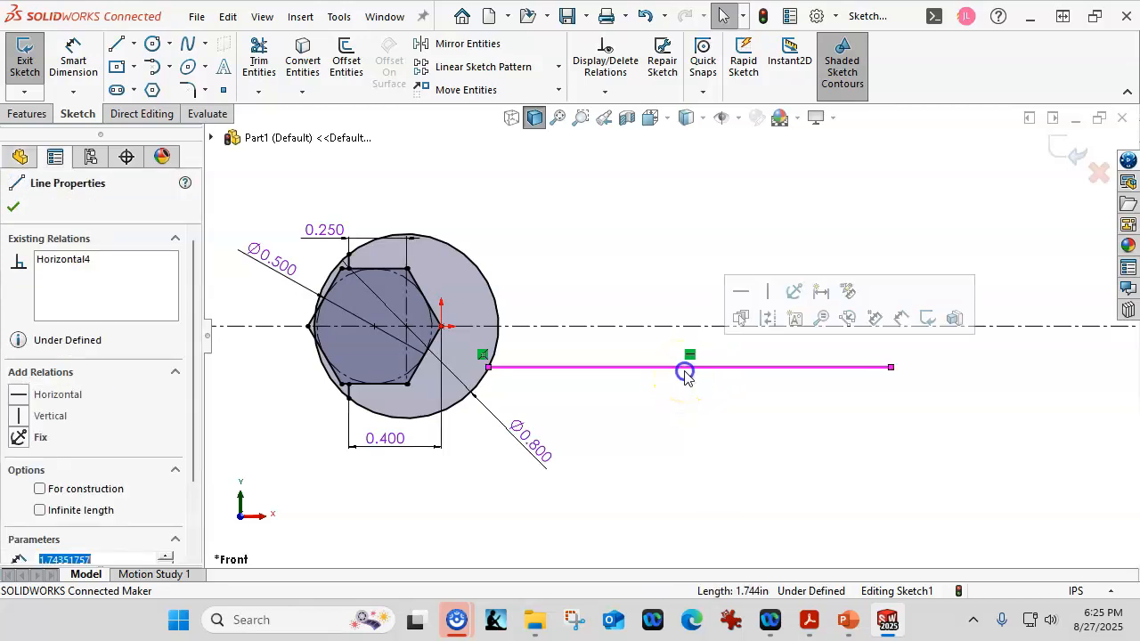
{"action": "left_click", "coordinate": [607, 333], "text": "ctrl"}
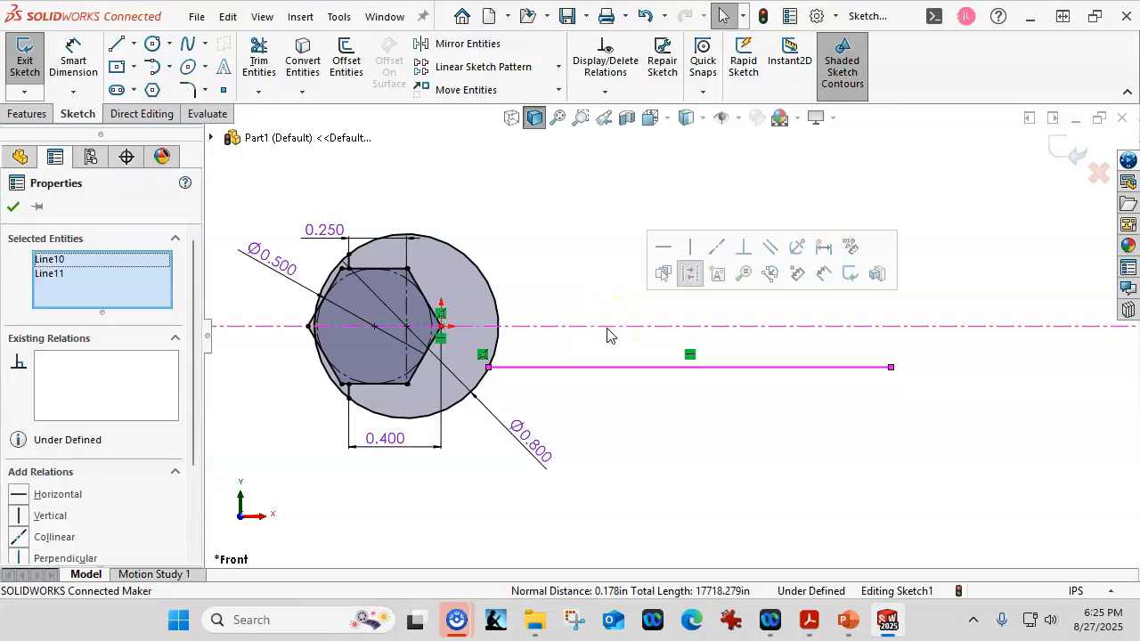
{"action": "left_click", "coordinate": [439, 49]}
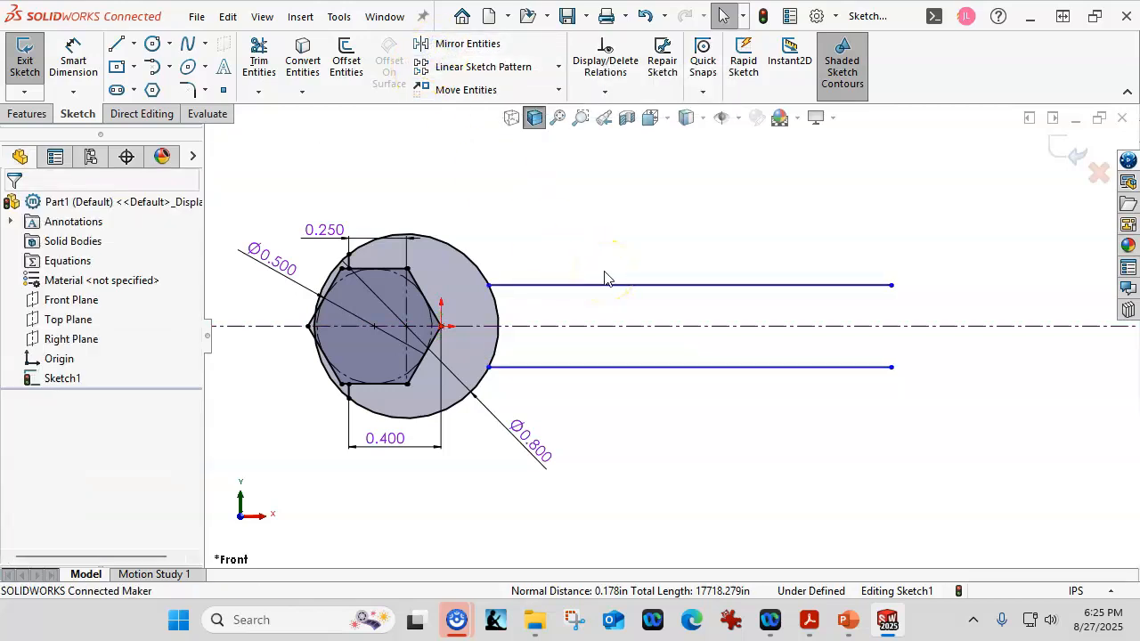
{"action": "key", "text": "ctrl+z"}
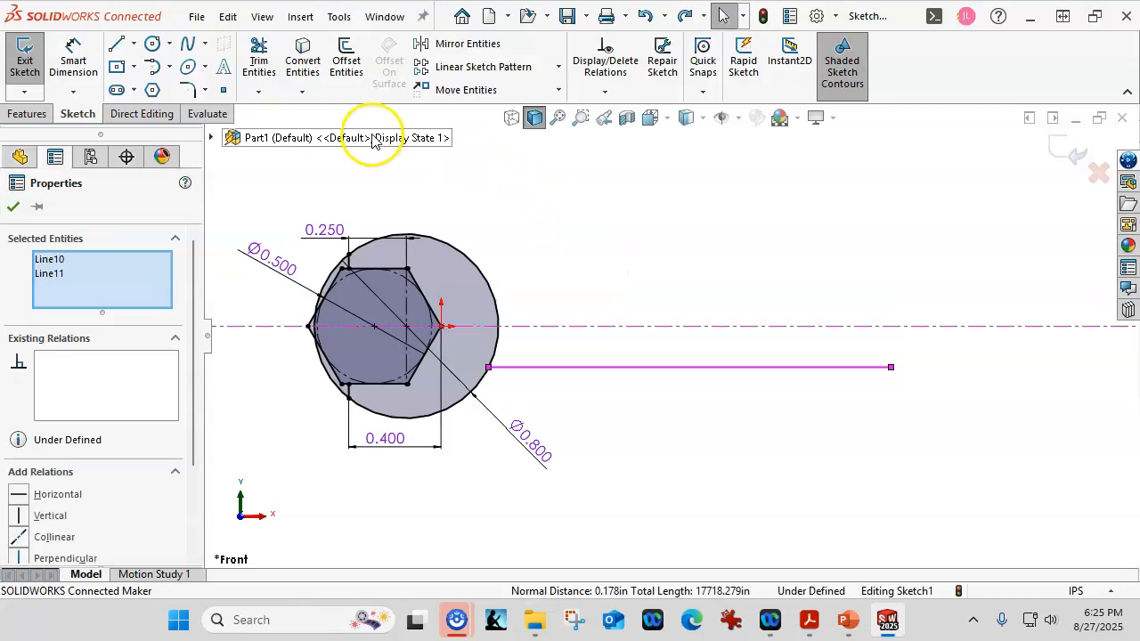
- Mirror the lower handle line about the infinite horizontal centerline, keeping the original with the Copy option
{"action": "left_click", "coordinate": [581, 227]}
{"action": "left_click", "coordinate": [467, 43]}
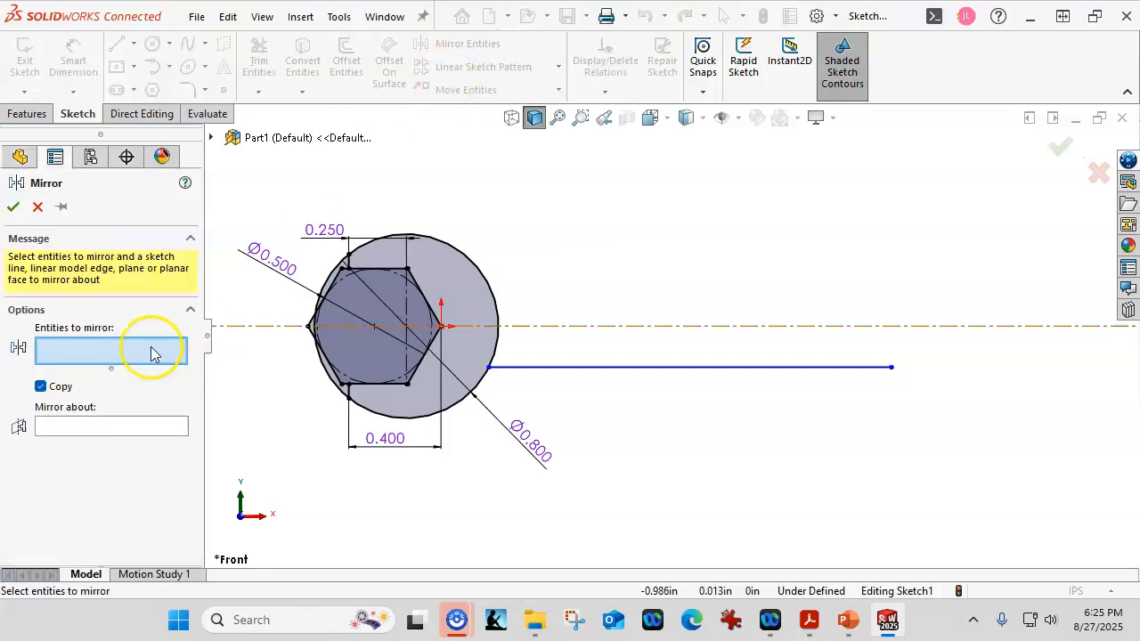
{"action": "left_click", "coordinate": [578, 367]}
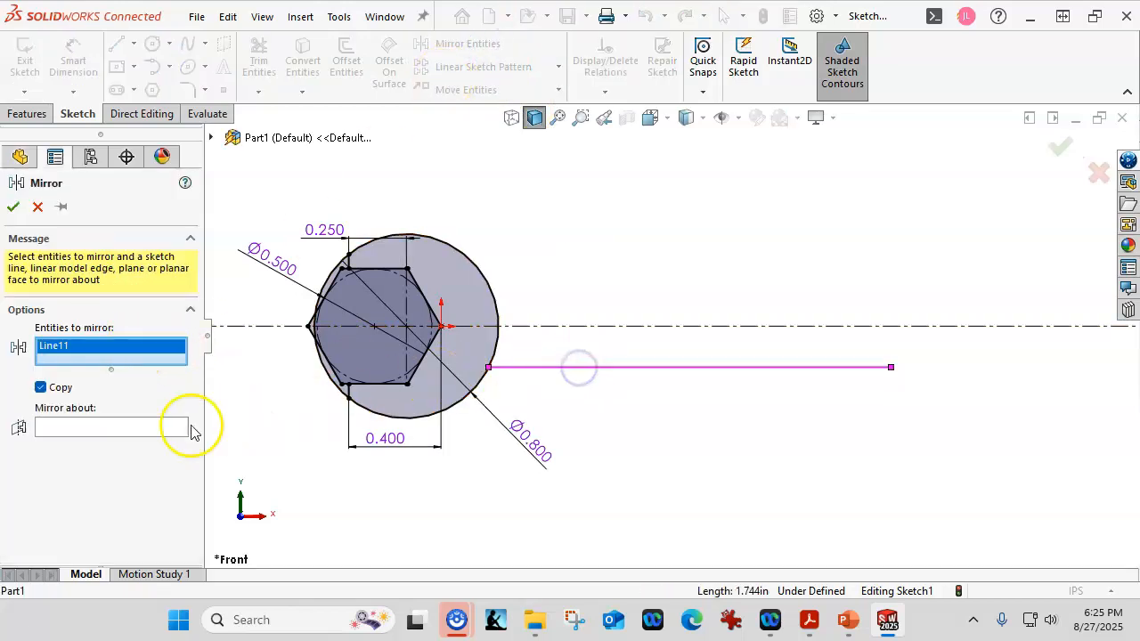
{"action": "left_click", "coordinate": [136, 430]}
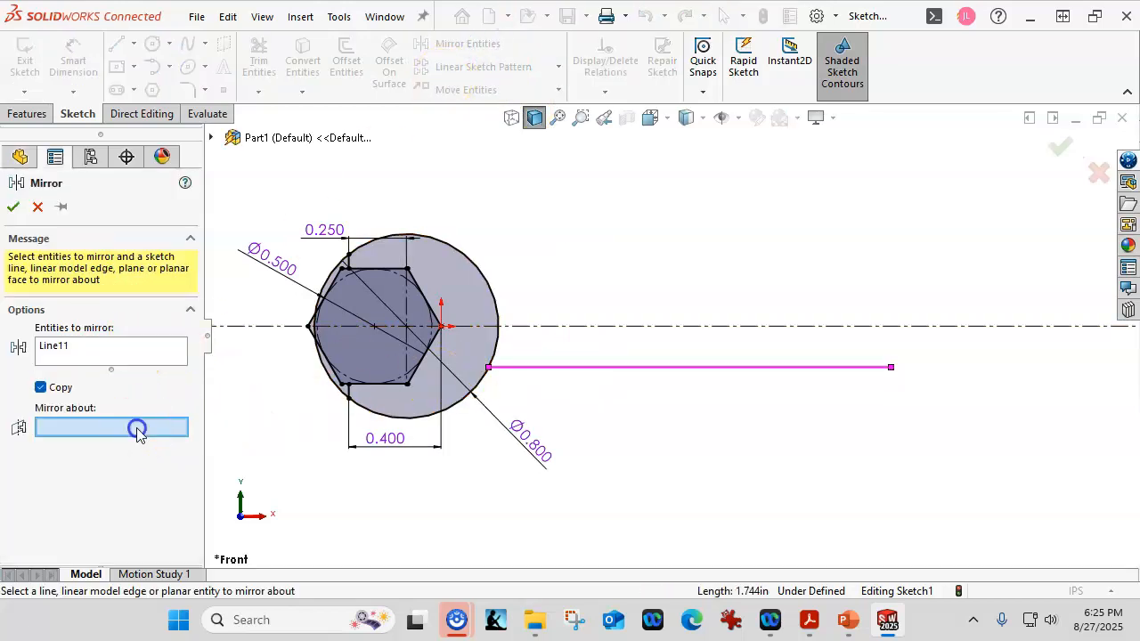
{"action": "left_click", "coordinate": [559, 326]}
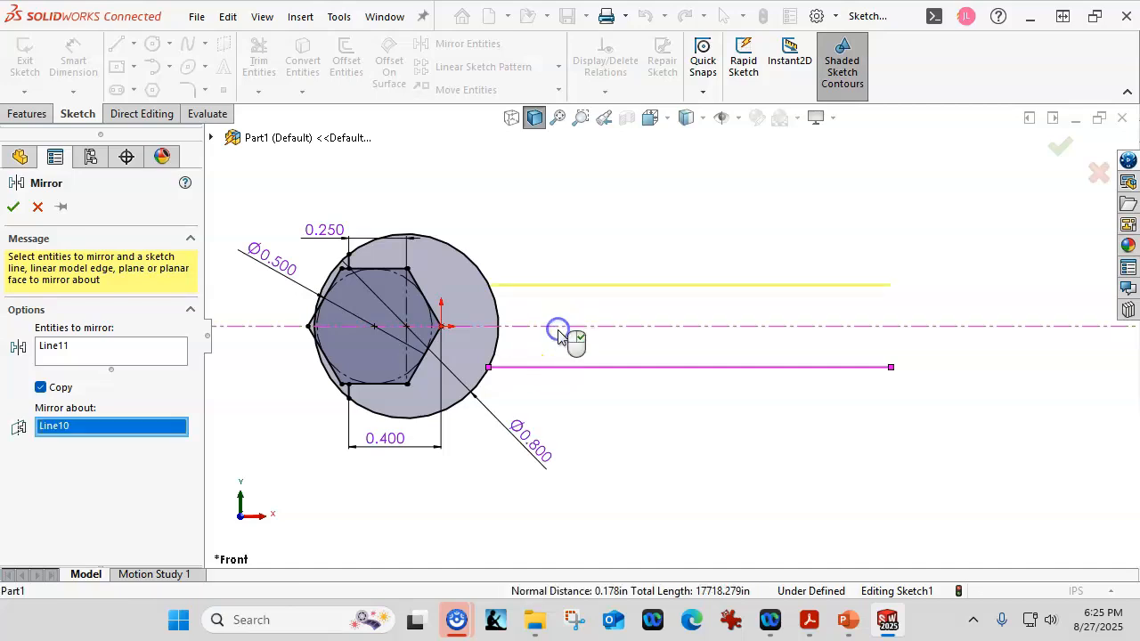
{"action": "left_click", "coordinate": [45, 401]}
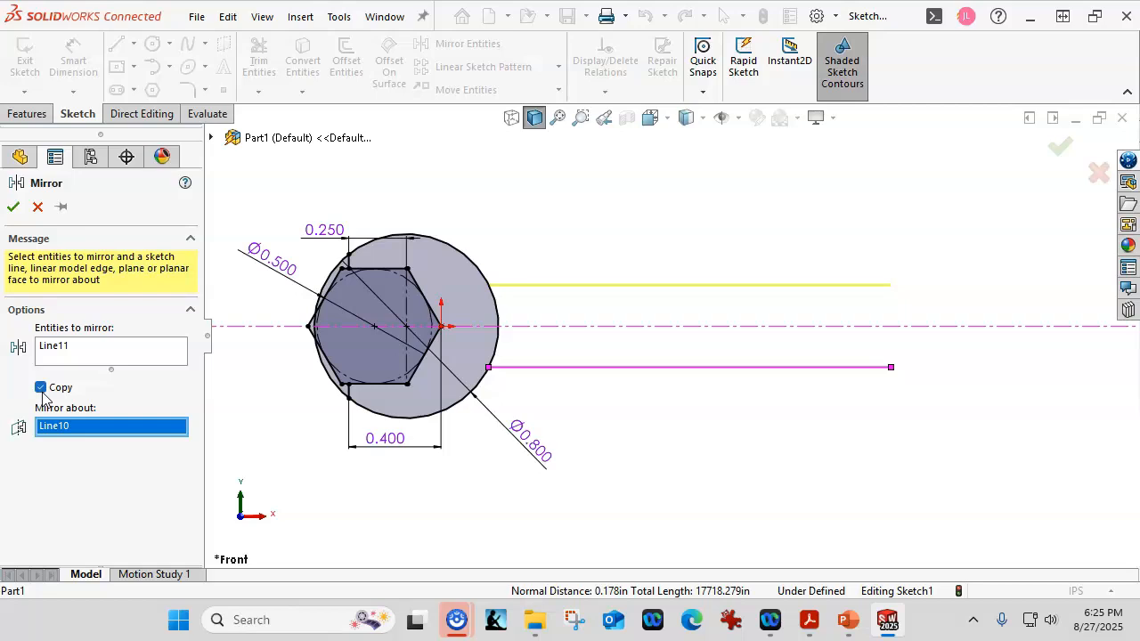
{"action": "left_click", "coordinate": [58, 388]}
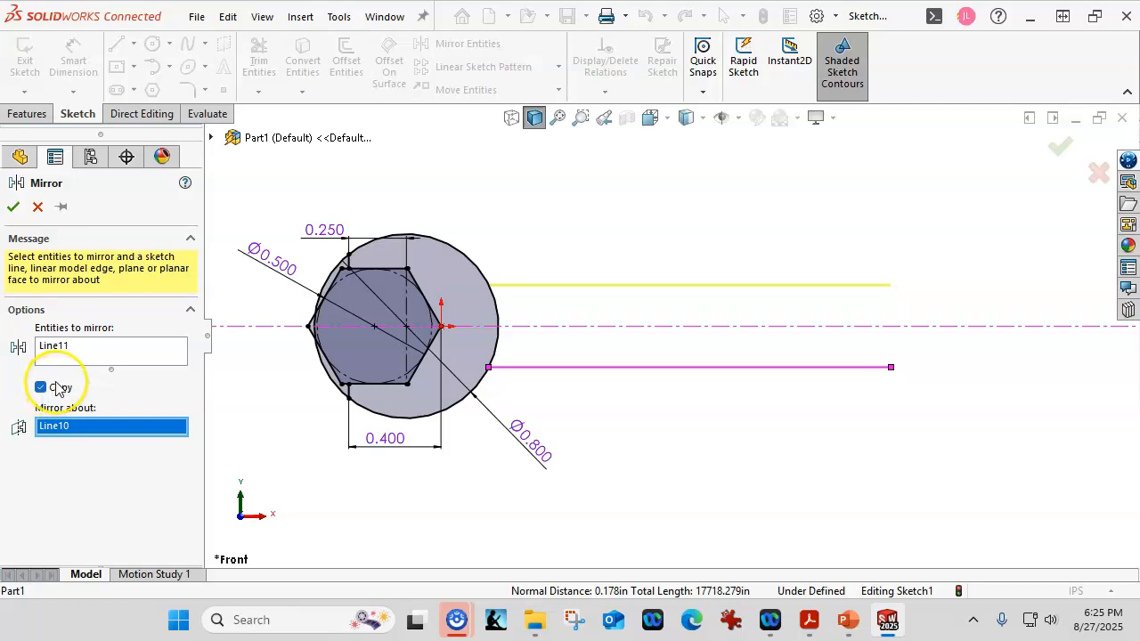
{"action": "left_click", "coordinate": [10, 212]}
{"action": "left_click", "coordinate": [11, 212]}
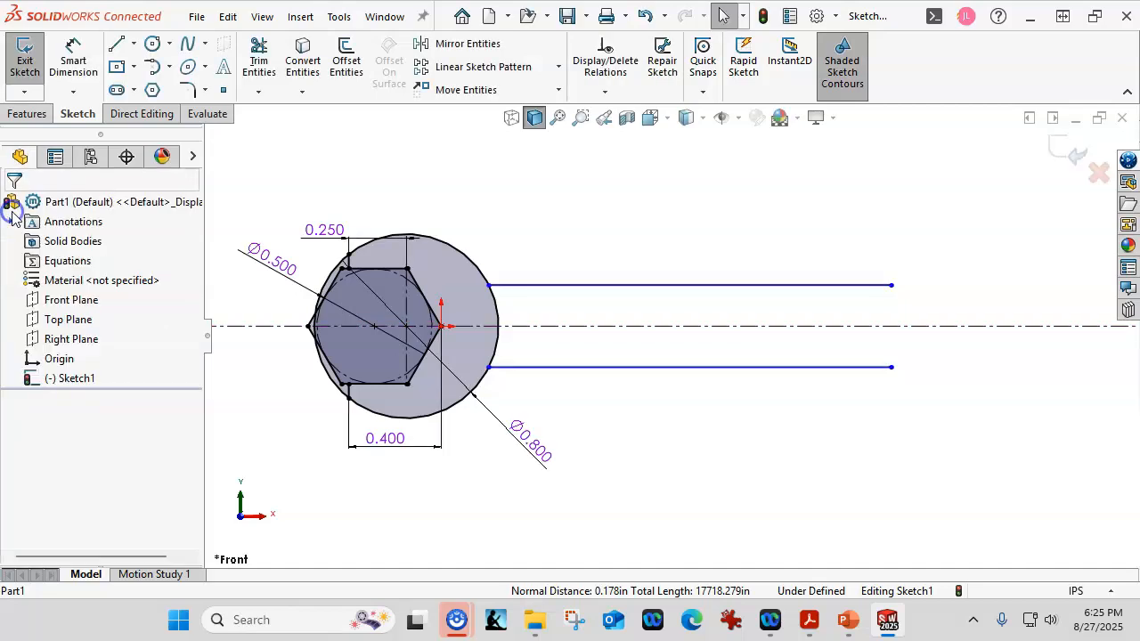
- Dimension the lower handle line's length to 3.25 in
{"action": "left_click", "coordinate": [73, 52]}
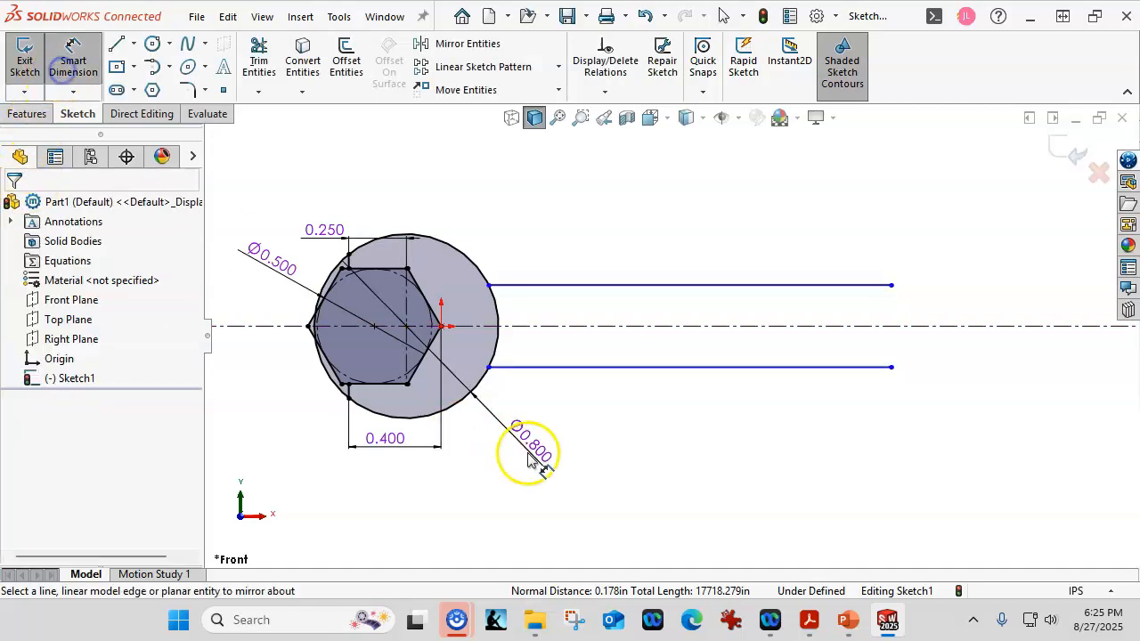
{"action": "left_click", "coordinate": [635, 378]}
{"action": "left_click", "coordinate": [638, 485]}
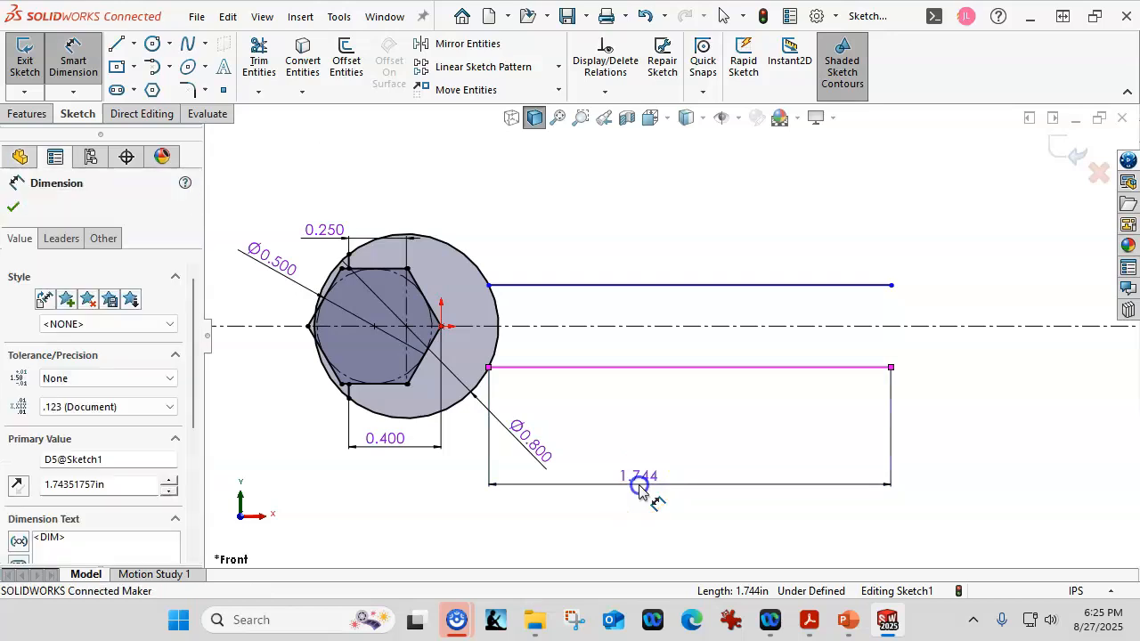
{"action": "type", "text": "3.25"}
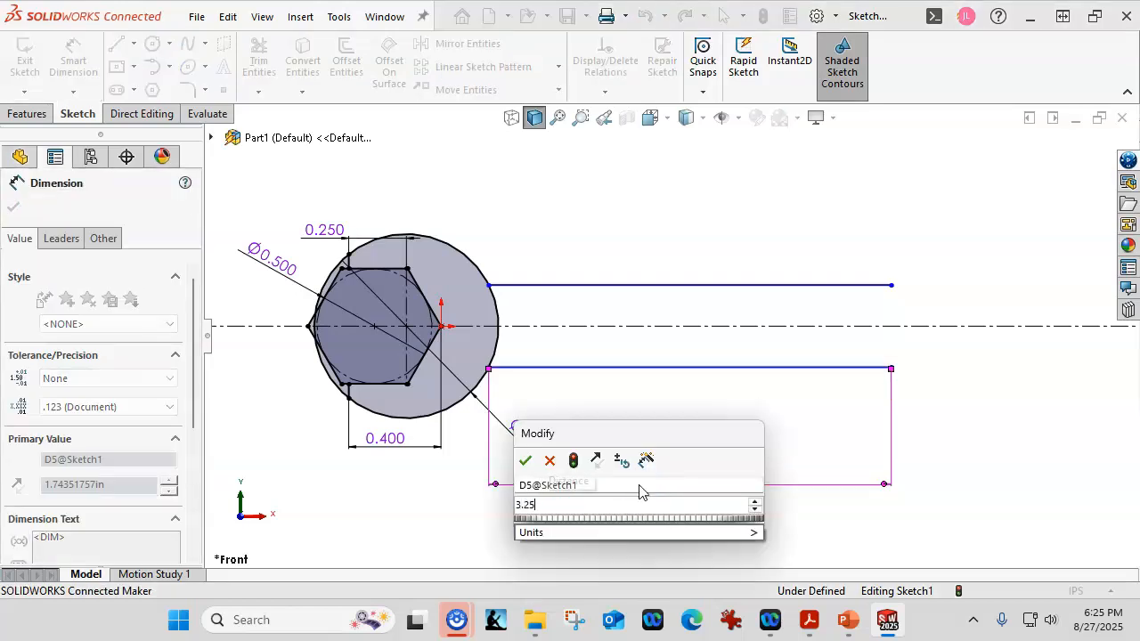
{"action": "key", "text": "Return"}
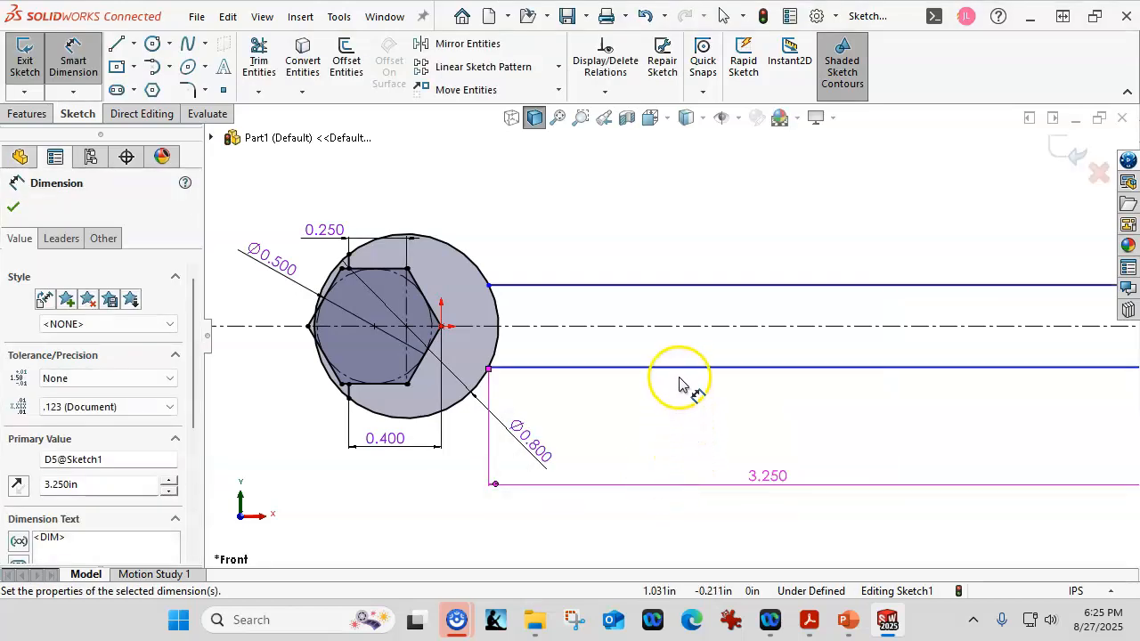
- Dimension the distance between the two handle lines to 0.4 in
{"action": "left_click", "coordinate": [680, 366]}
{"action": "left_click", "coordinate": [674, 289]}
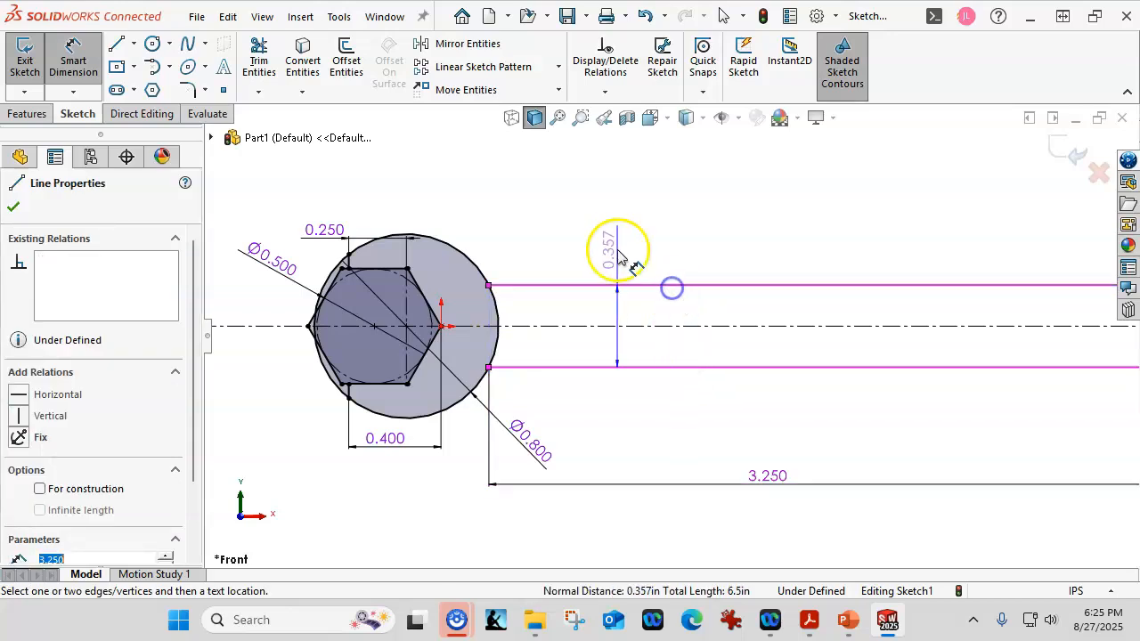
{"action": "left_click", "coordinate": [612, 246]}
{"action": "type", "text": ".4"}
{"action": "key", "text": "Return"}
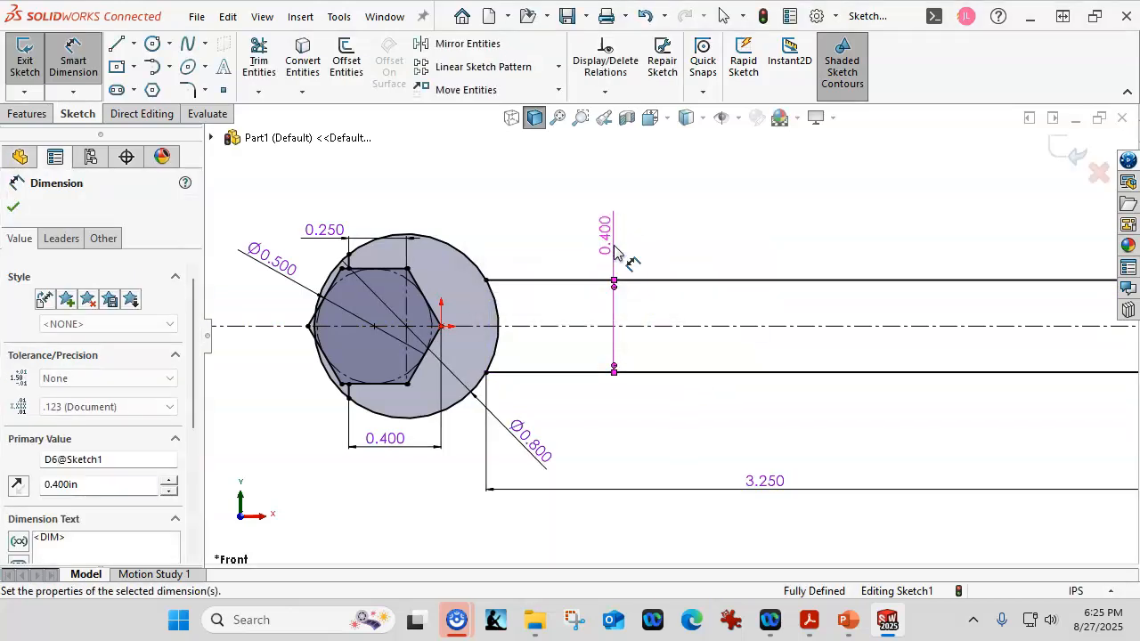
- Sketch a centerpoint arc of about 0.407 in radius, centered on the horizontal centerline beyond the handle, joining the free ends of both handle lines
{"action": "scroll", "coordinate": [588, 443], "scroll_direction": "up", "scroll_amount": 3}
{"action": "scroll", "coordinate": [1062, 358], "scroll_direction": "down", "scroll_amount": 2}
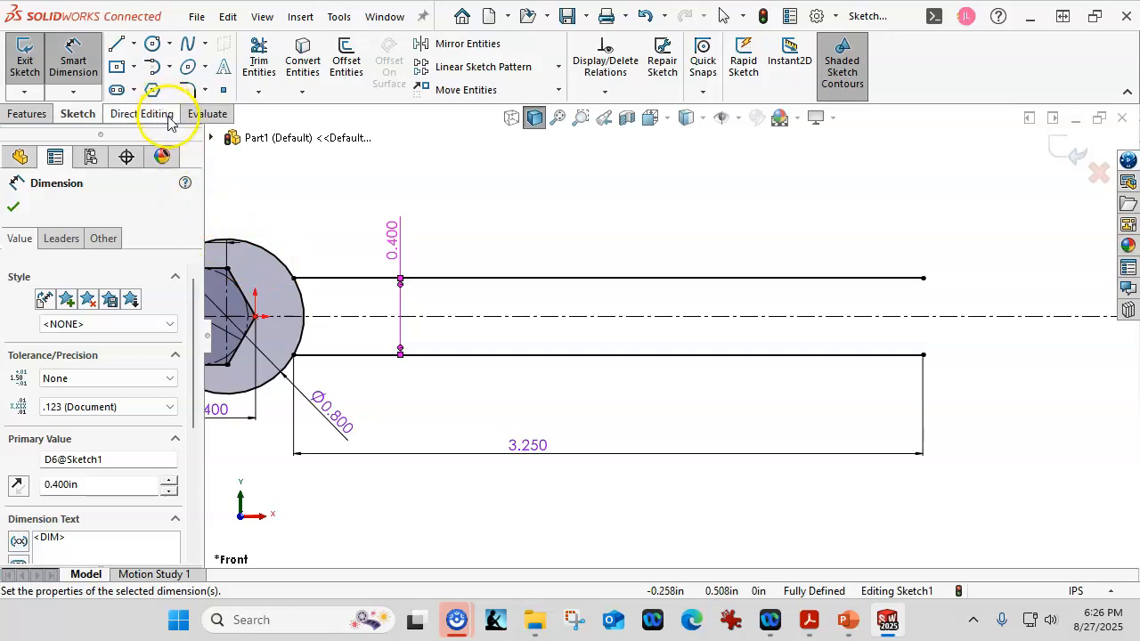
{"action": "scroll", "coordinate": [624, 395], "scroll_direction": "up", "scroll_amount": 1}
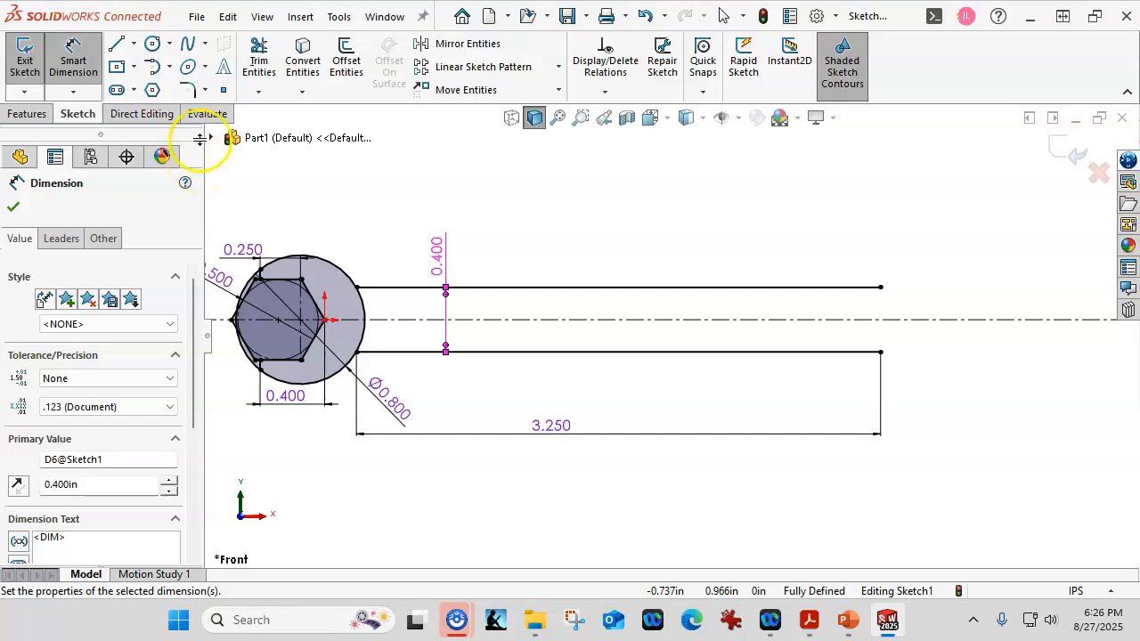
{"action": "left_click", "coordinate": [170, 69]}
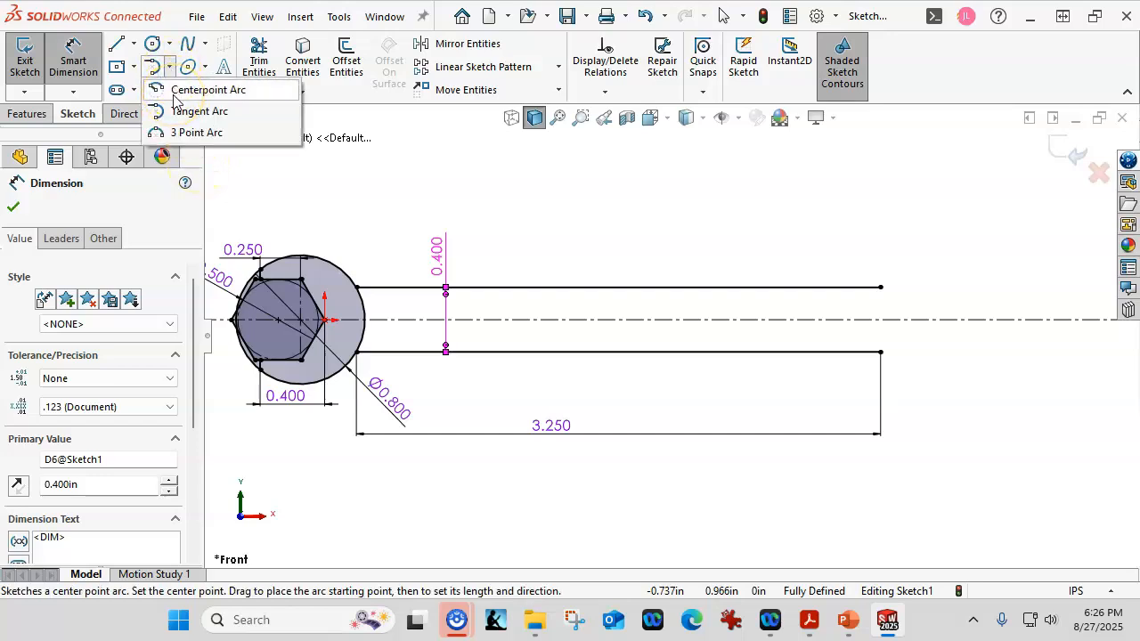
{"action": "left_click", "coordinate": [207, 90]}
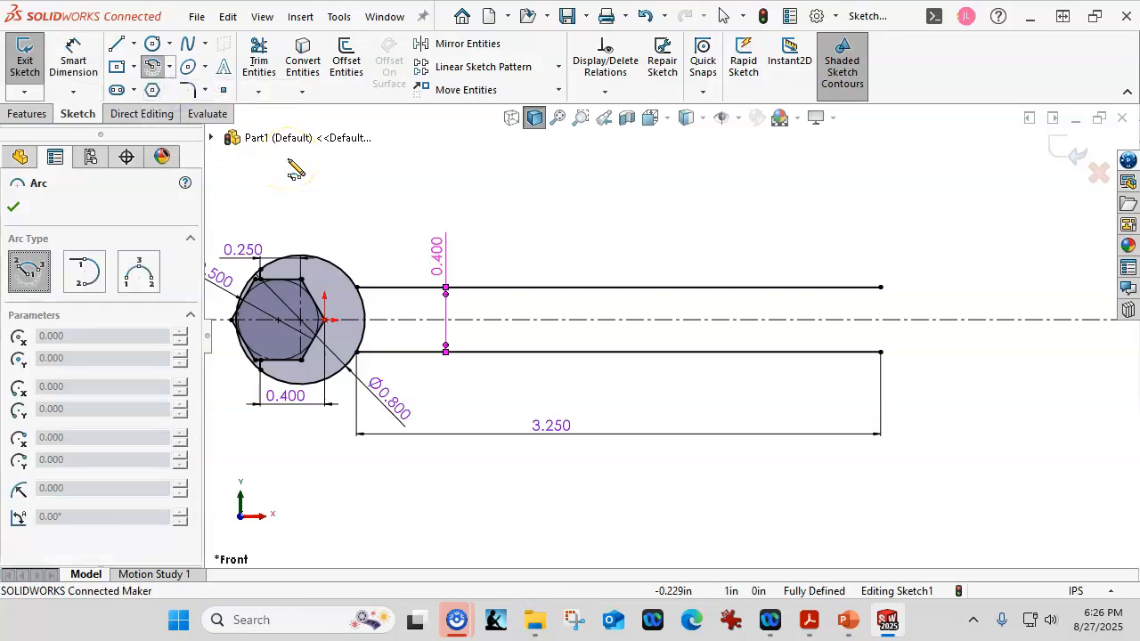
{"action": "left_click", "coordinate": [938, 319]}
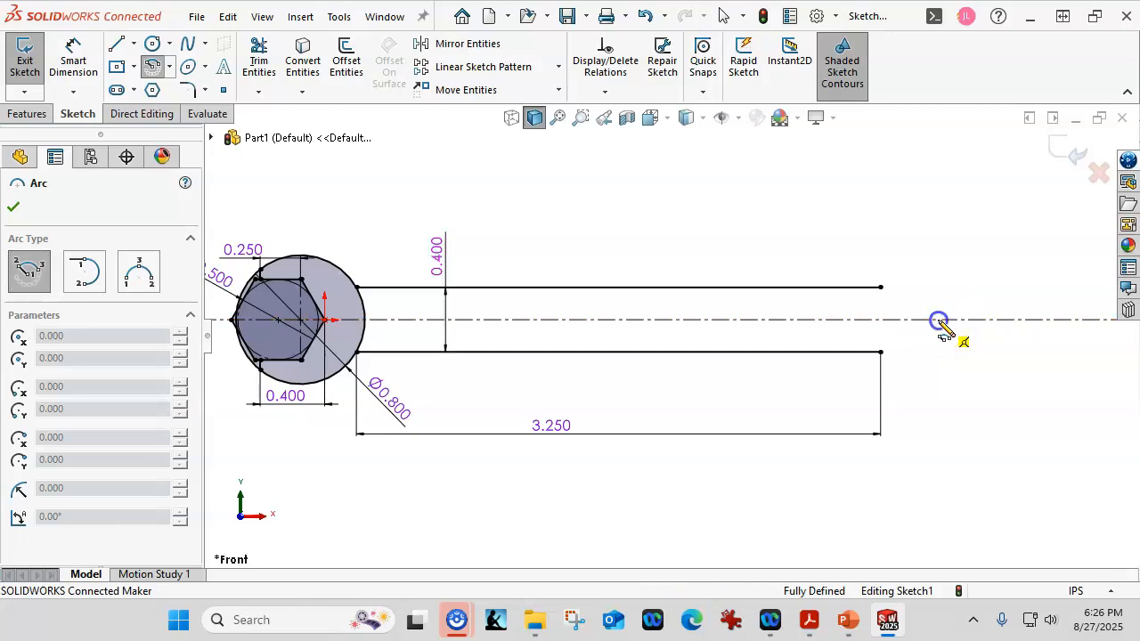
{"action": "left_click", "coordinate": [881, 288]}
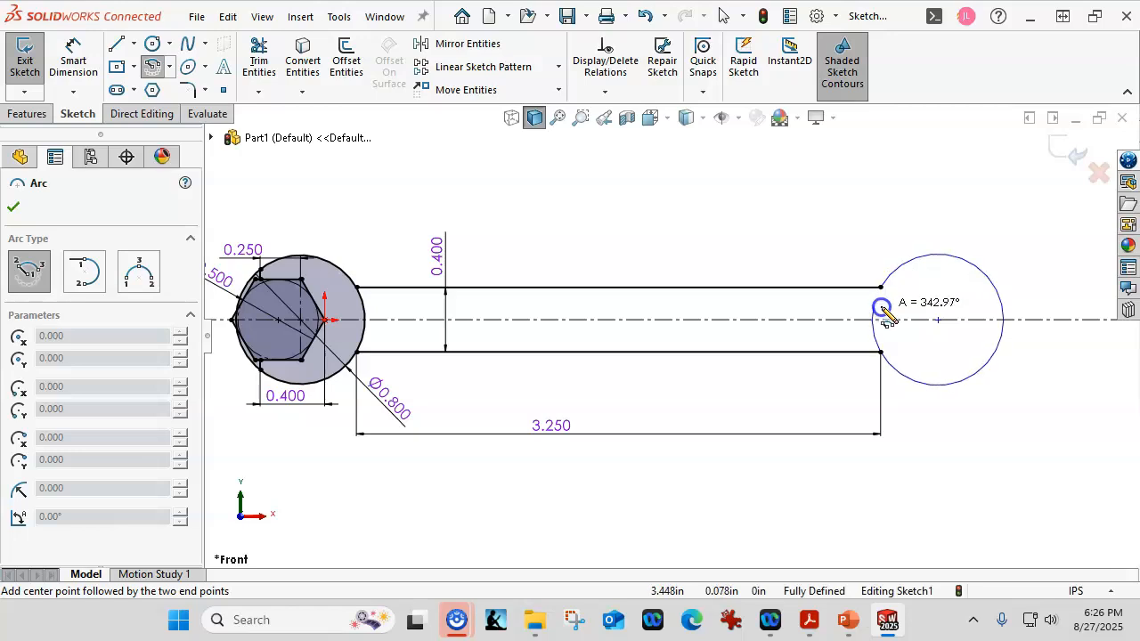
{"action": "left_click", "coordinate": [879, 353]}
{"action": "left_click", "coordinate": [14, 207]}
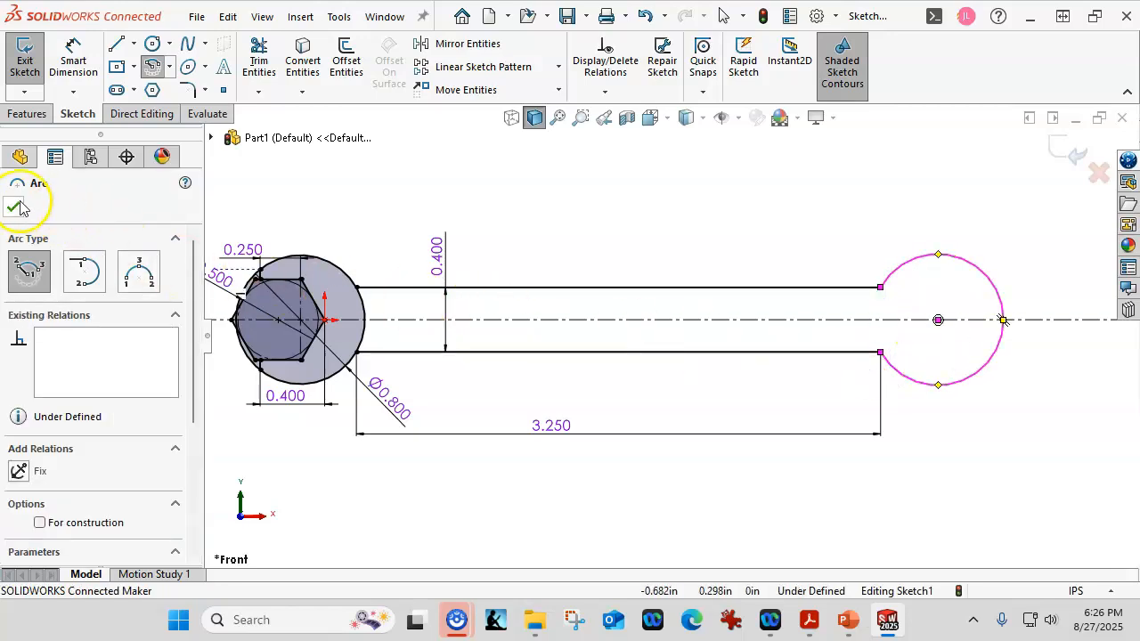
{"action": "left_click", "coordinate": [626, 225]}
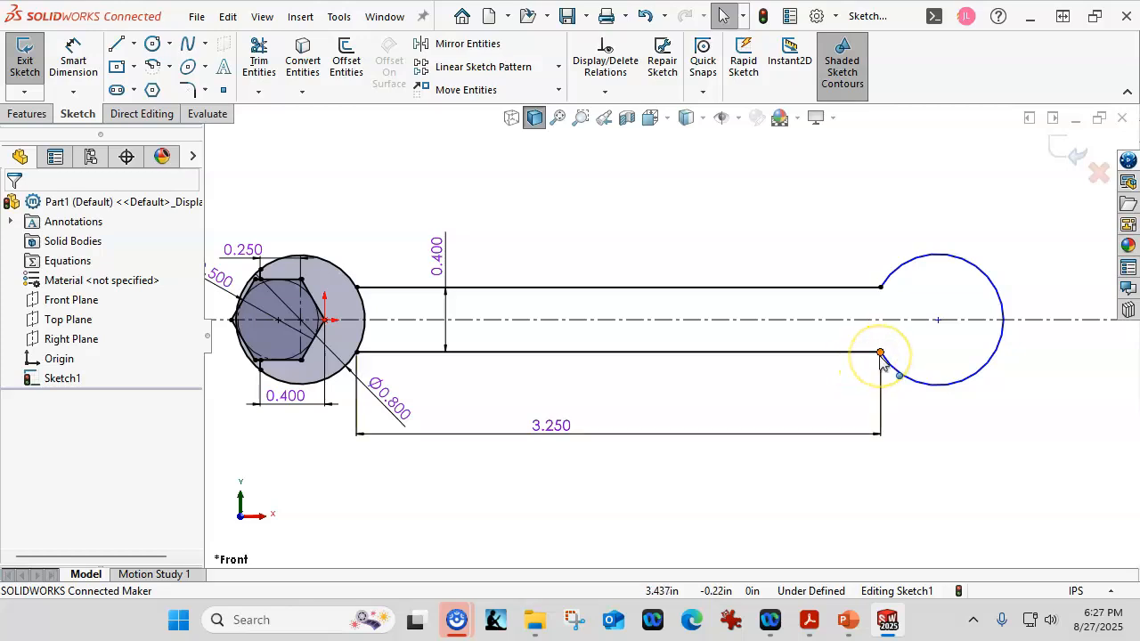
- Add an Equal relation between the new handle-end arc and the large circle of the open-end head
{"action": "left_click", "coordinate": [901, 267]}
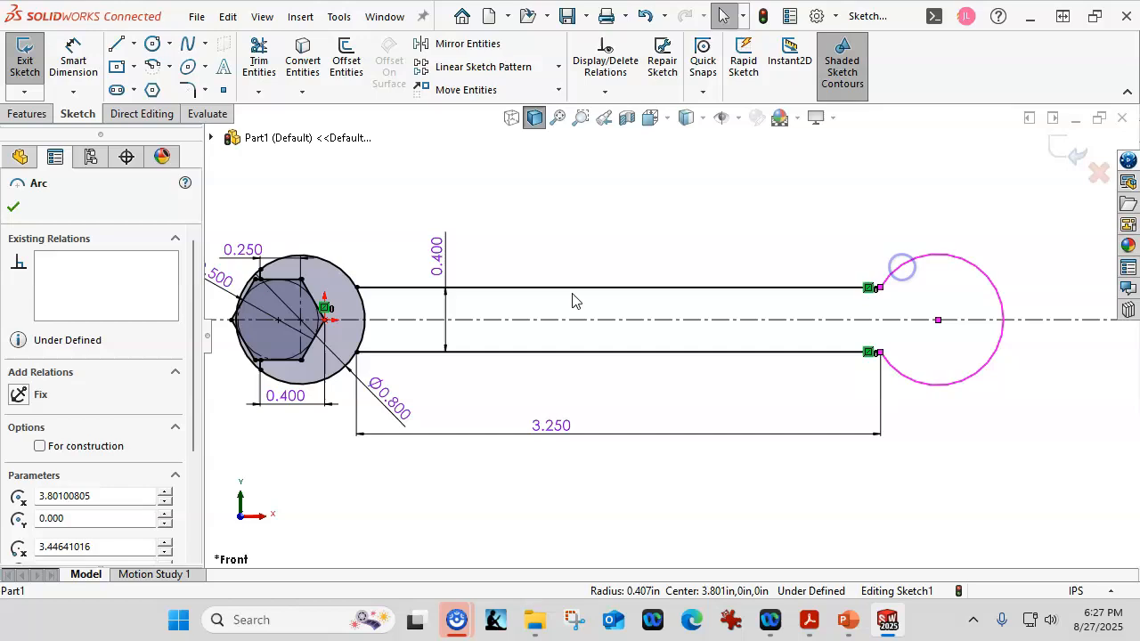
{"action": "left_click", "coordinate": [348, 270], "text": "ctrl"}
{"action": "left_click", "coordinate": [428, 196]}
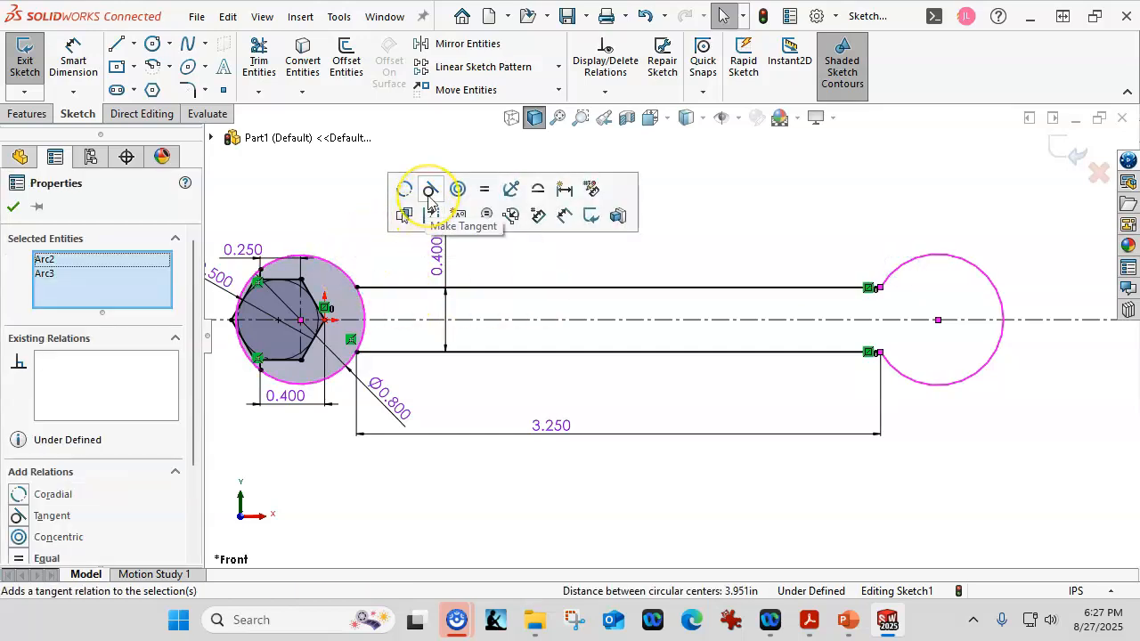
{"action": "left_click", "coordinate": [483, 189]}
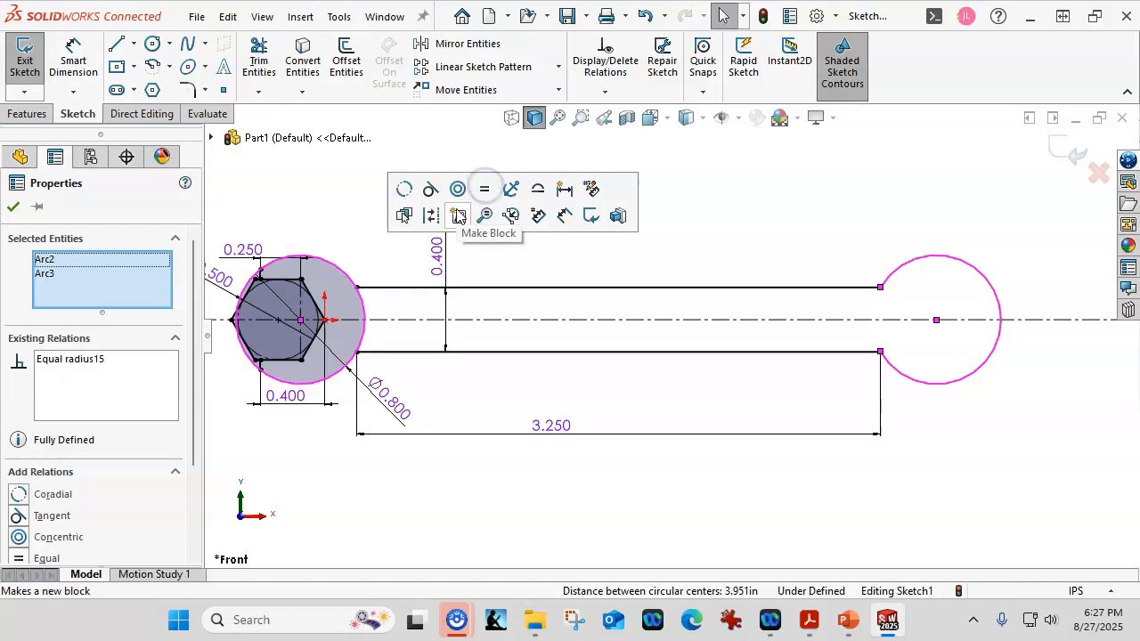
{"action": "left_click", "coordinate": [236, 194]}
- Add a driven radius dimension to the handle-end arc
{"action": "left_click", "coordinate": [71, 59]}
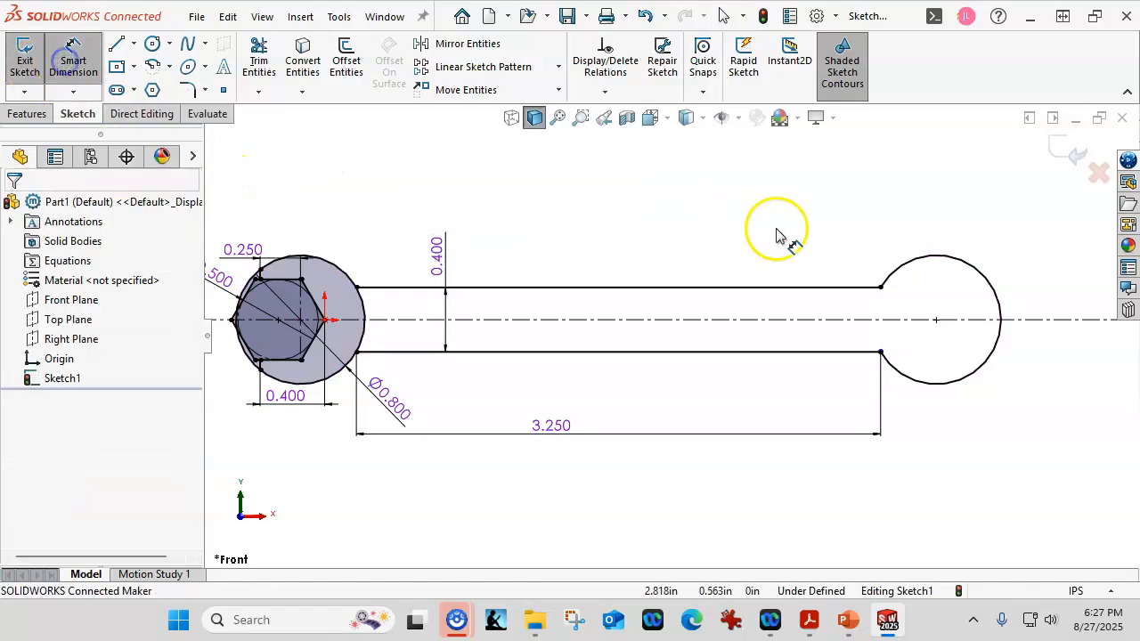
{"action": "left_click", "coordinate": [888, 273]}
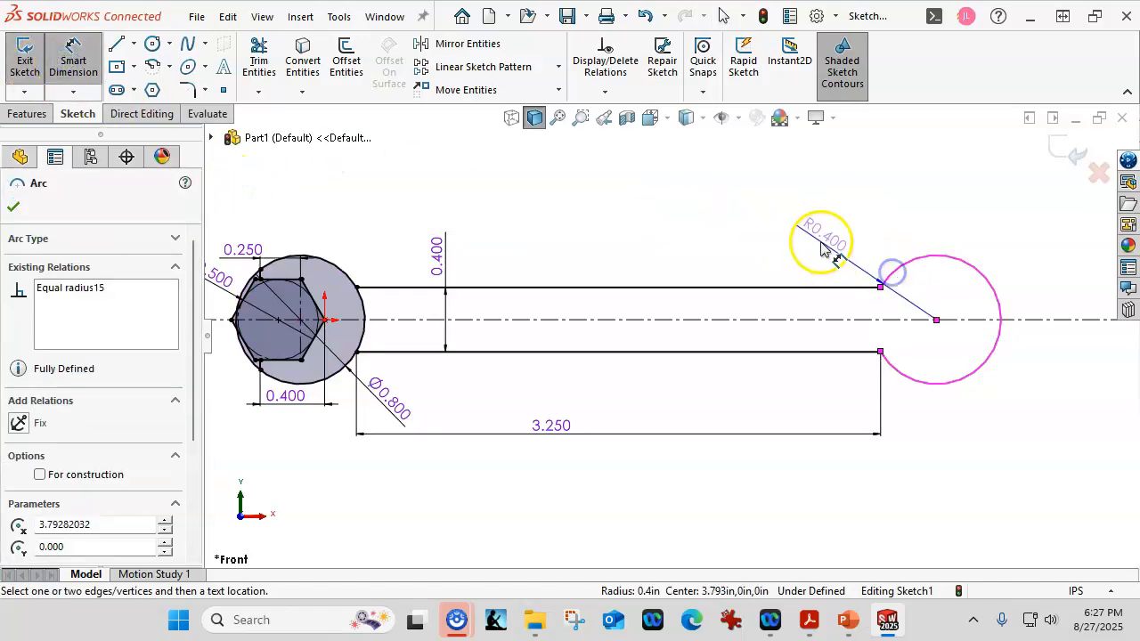
{"action": "left_click", "coordinate": [837, 229]}
{"action": "left_click", "coordinate": [545, 226]}
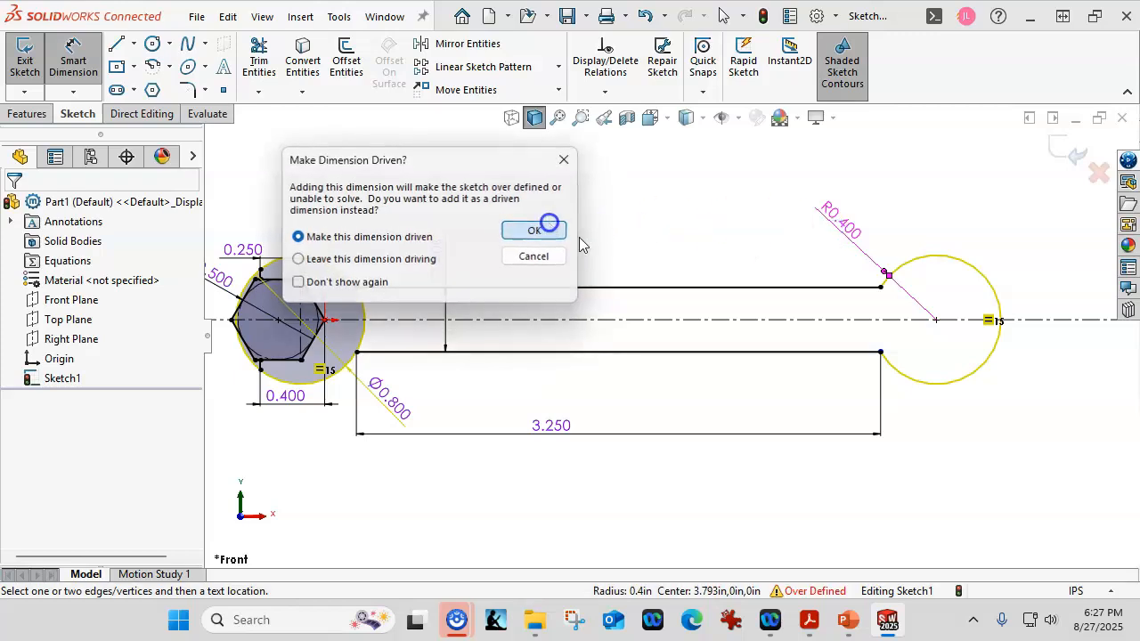
{"action": "key", "text": "Escape"}
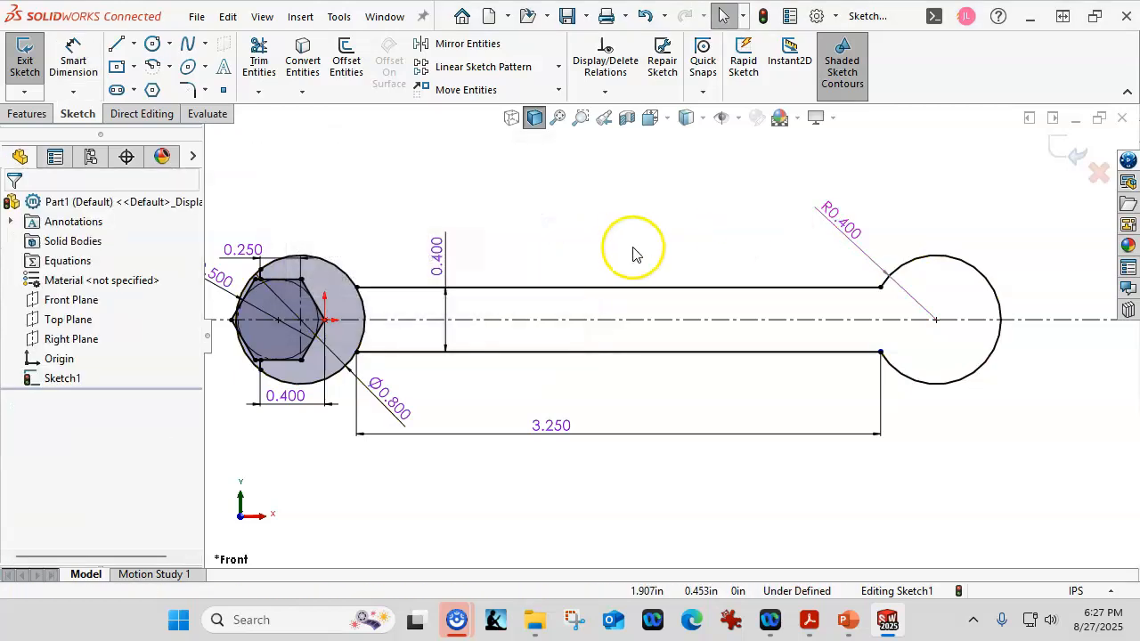
{"action": "right_click", "coordinate": [852, 230]}
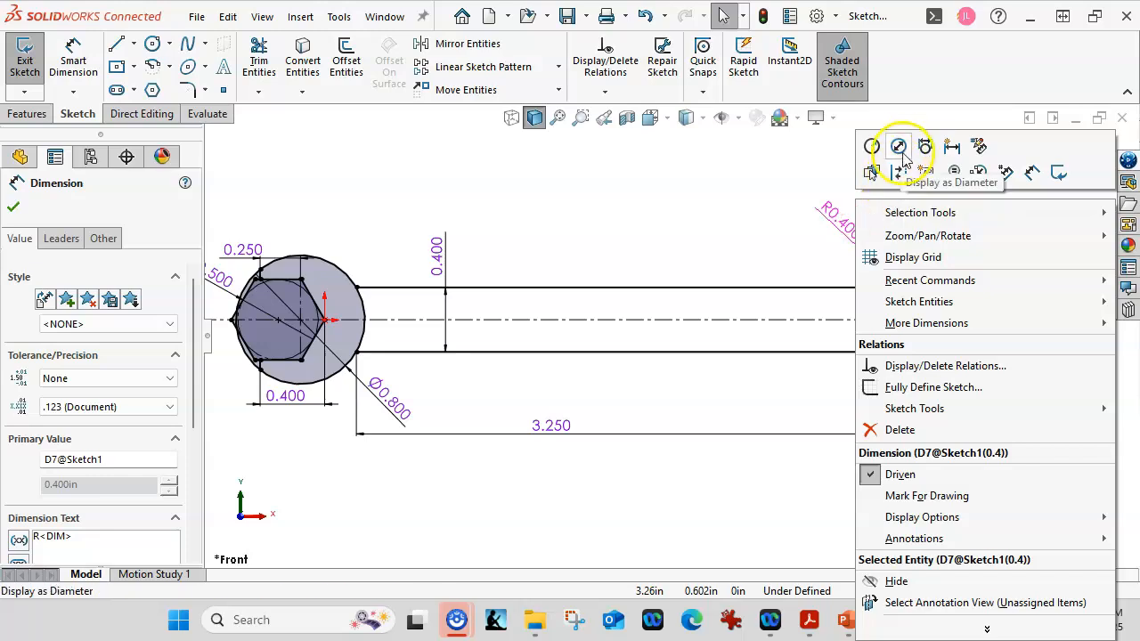
{"action": "left_click", "coordinate": [801, 164]}
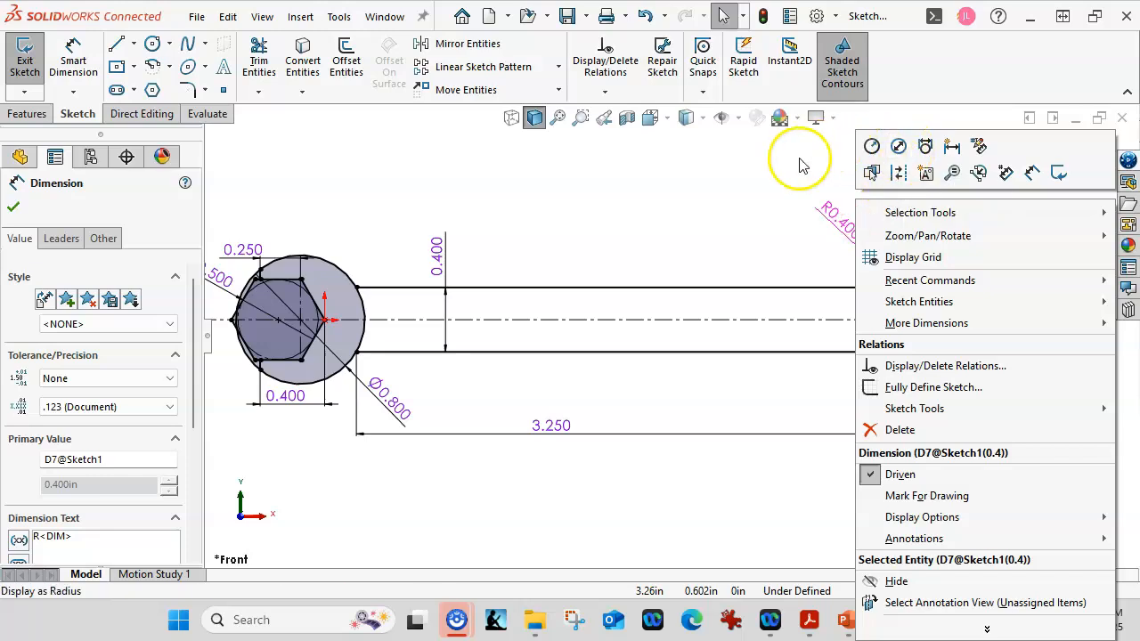
{"action": "left_click", "coordinate": [850, 233]}
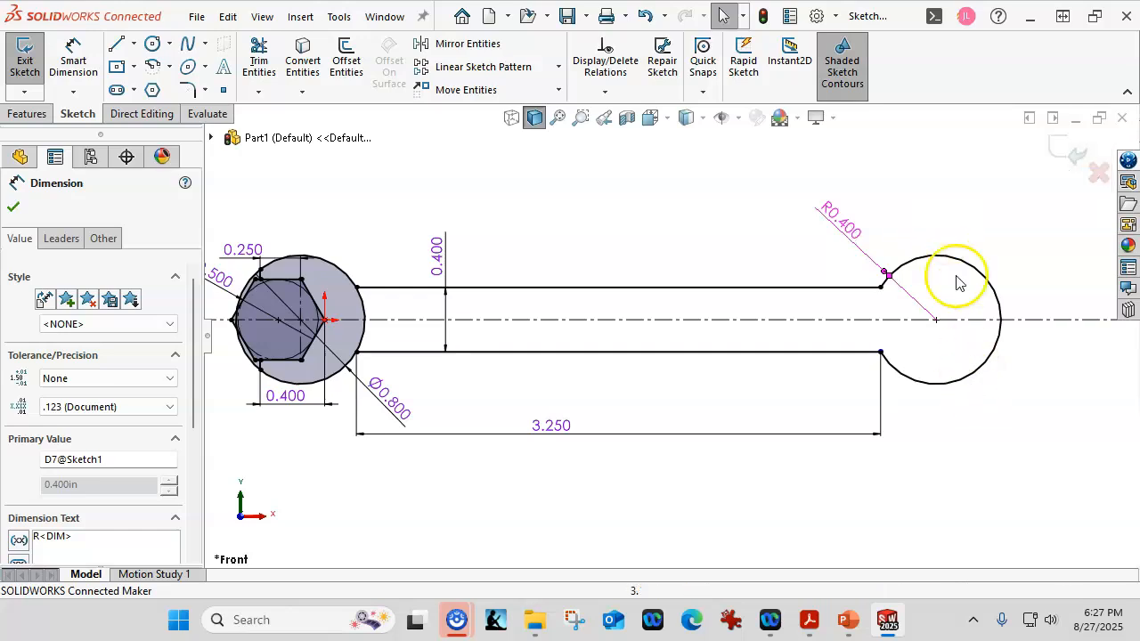
{"action": "left_click", "coordinate": [850, 230]}
{"action": "left_click", "coordinate": [907, 151]}
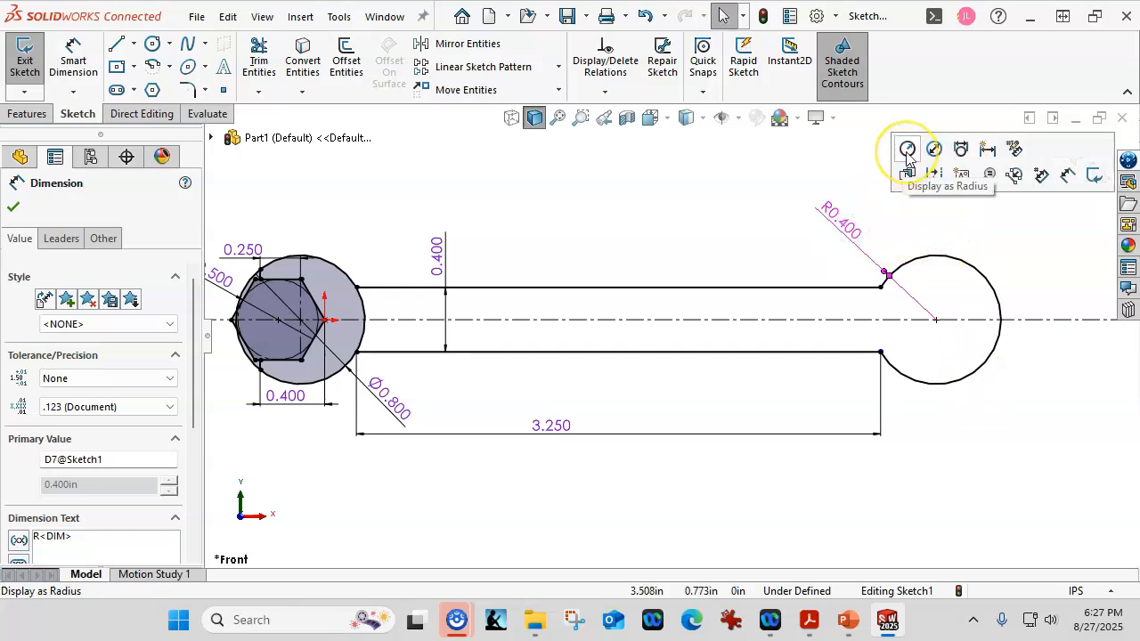
{"action": "left_click", "coordinate": [935, 152]}
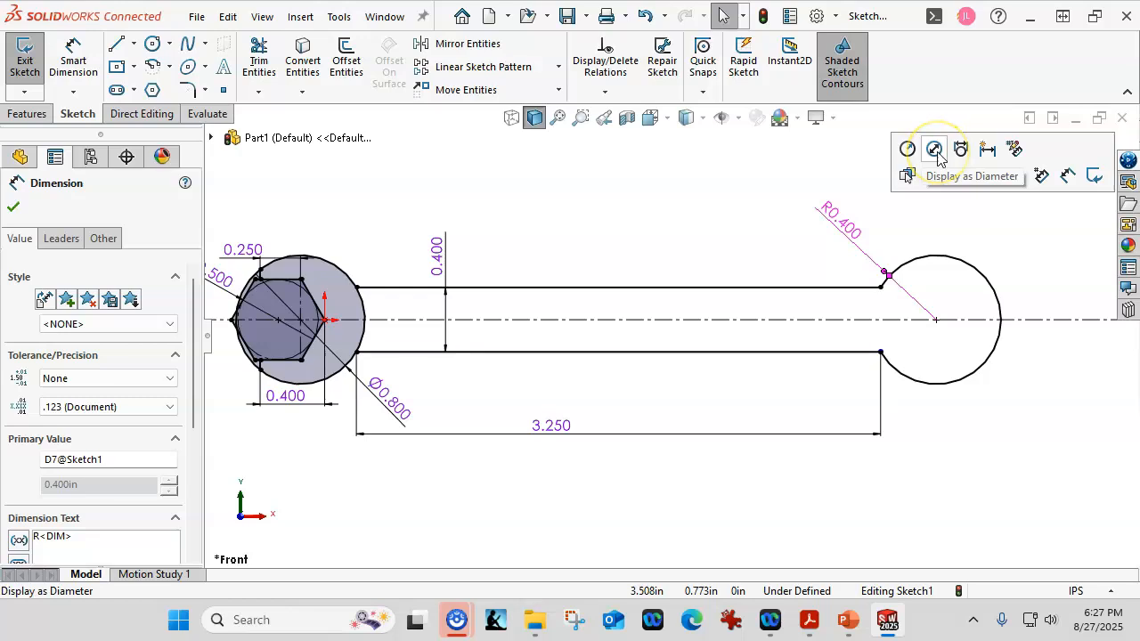
{"action": "left_click", "coordinate": [753, 248]}
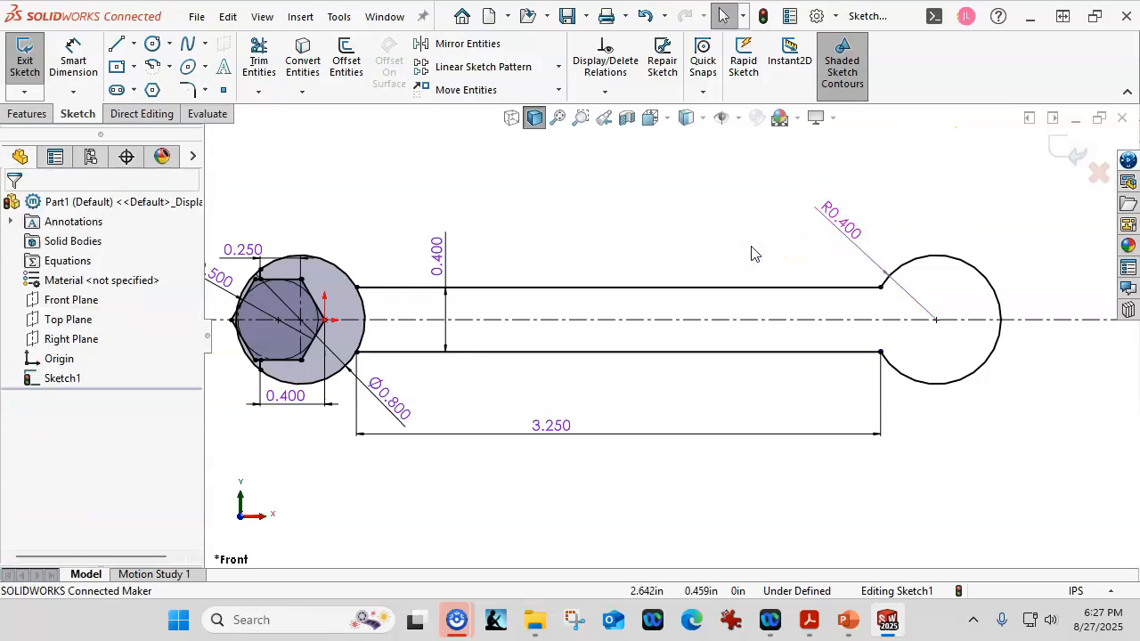
- Sketch a six-sided polygon with an inscribed circle of about 0.48 in diameter at the handle-end arc's center, with a corner on the centerline
{"action": "left_click", "coordinate": [150, 91]}
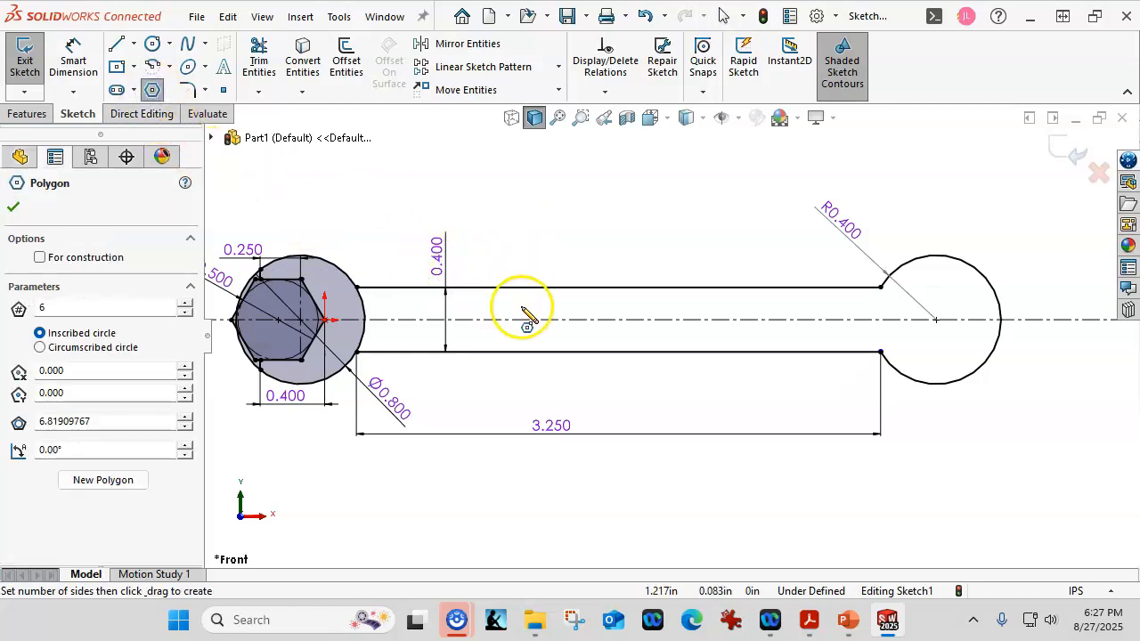
{"action": "left_click", "coordinate": [936, 320]}
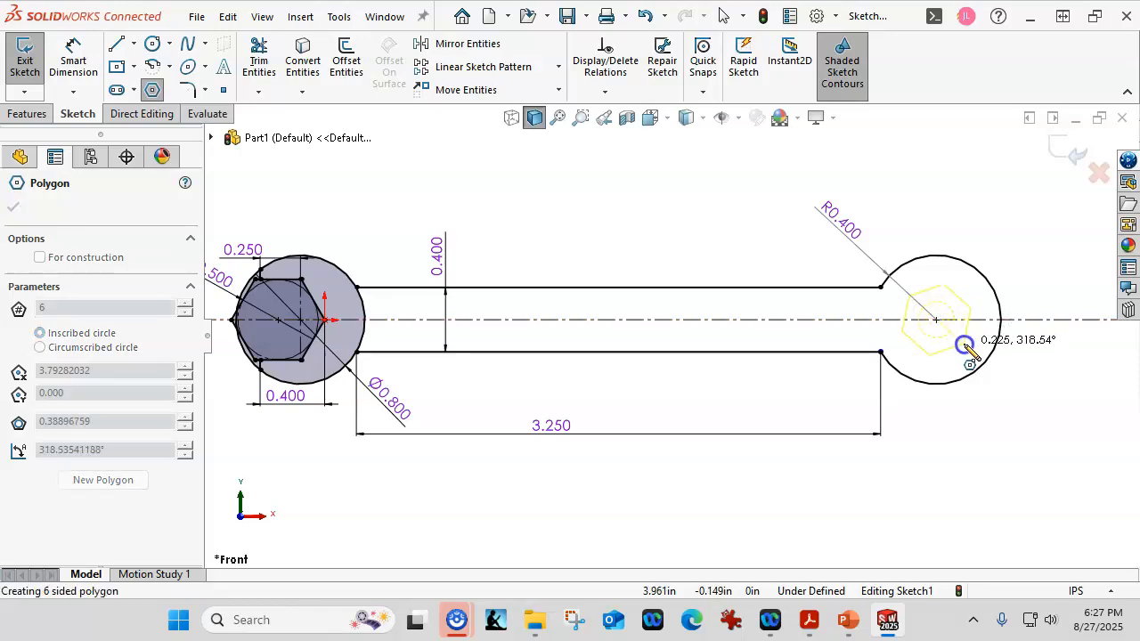
{"action": "left_click", "coordinate": [980, 320]}
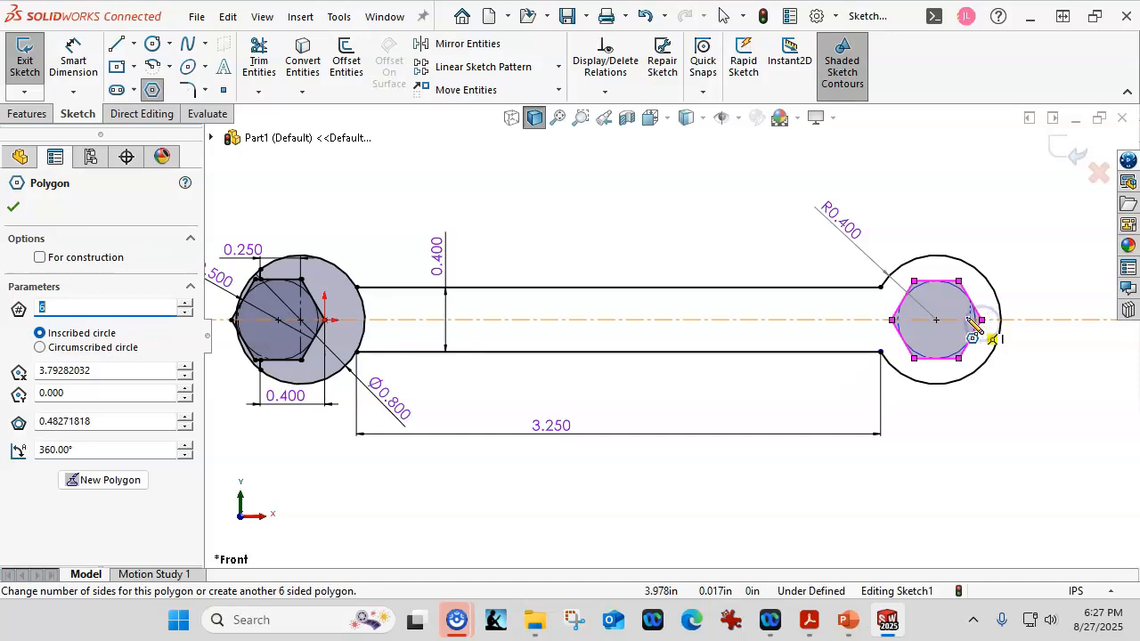
- Dimension the new hexagon's inscribed circle to 0.5 in diameter
{"action": "left_click", "coordinate": [73, 61]}
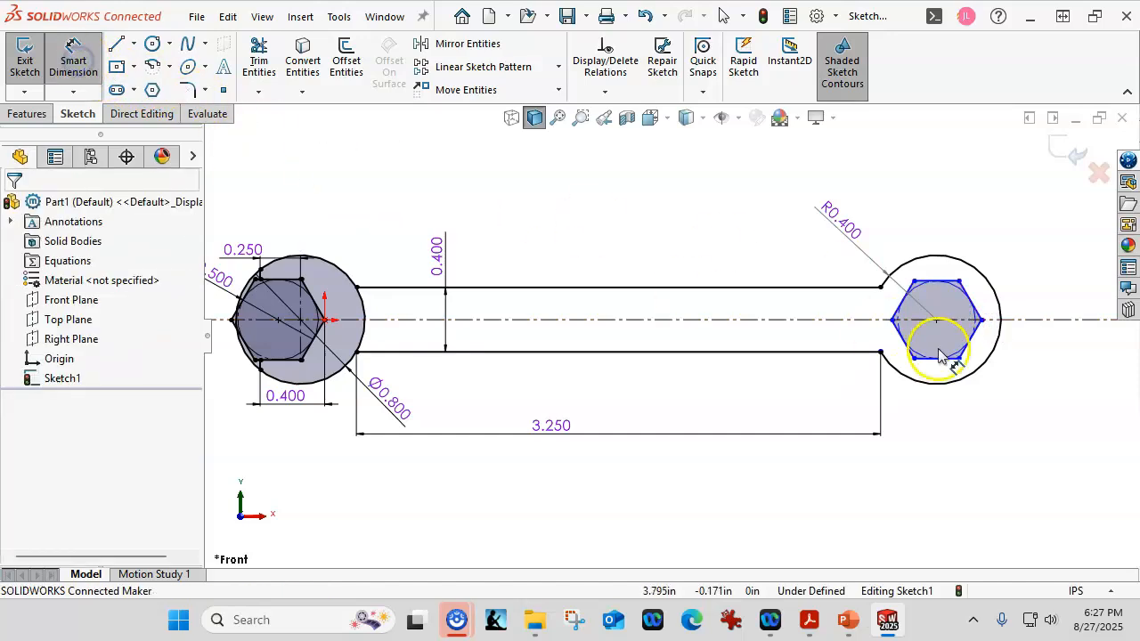
{"action": "left_click", "coordinate": [931, 288]}
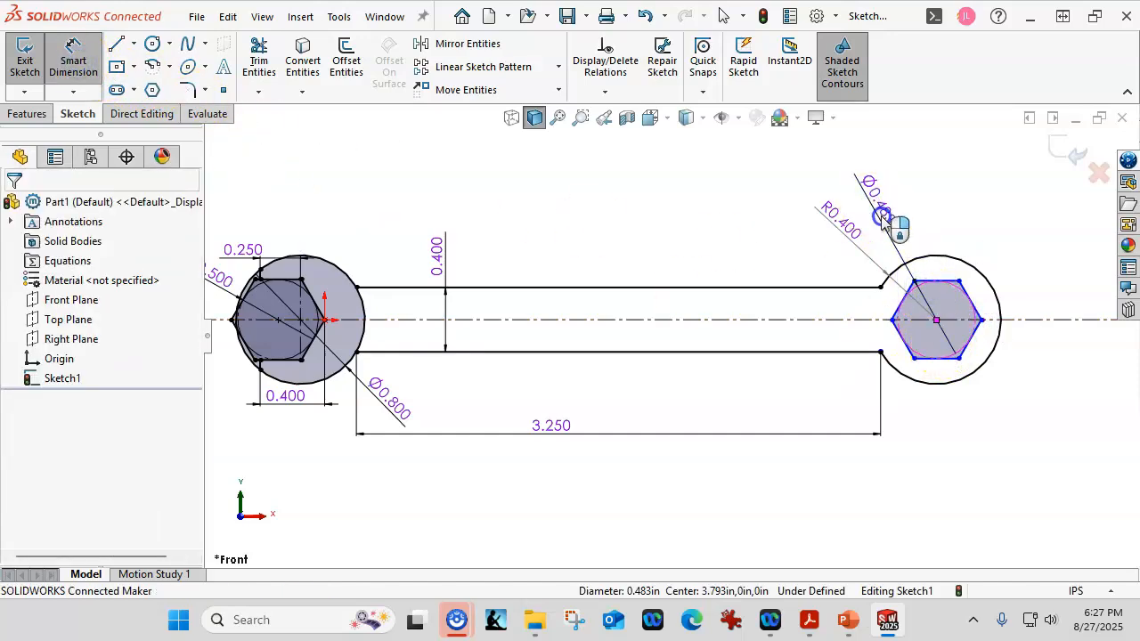
{"action": "left_click", "coordinate": [882, 218]}
{"action": "type", "text": ".5"}
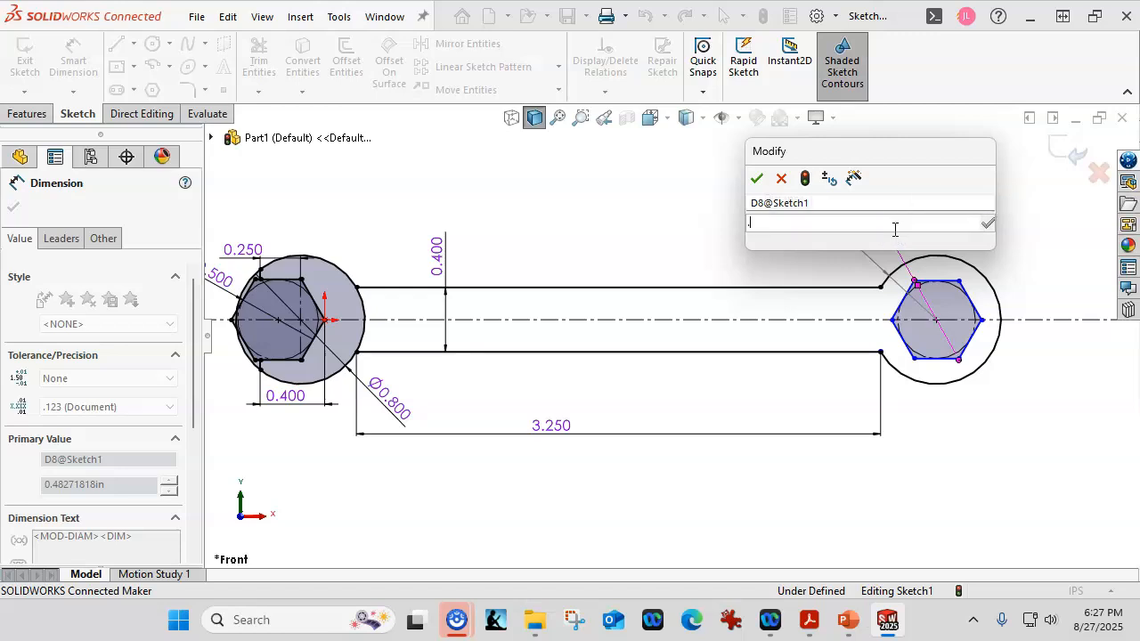
{"action": "key", "text": "Return"}
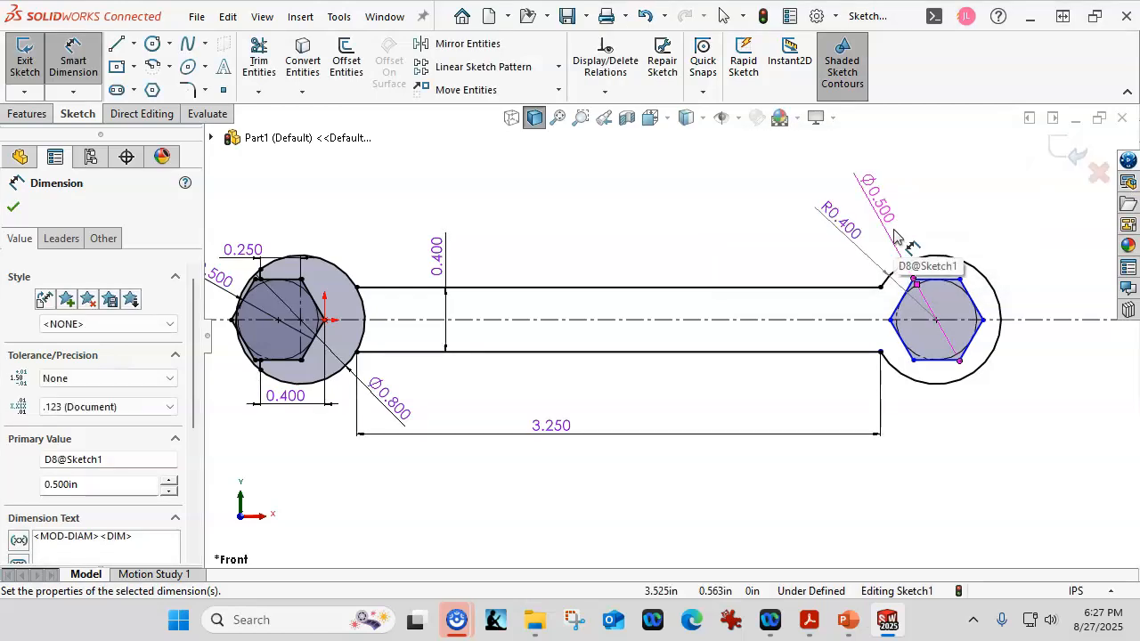
{"action": "key", "text": "Escape"}
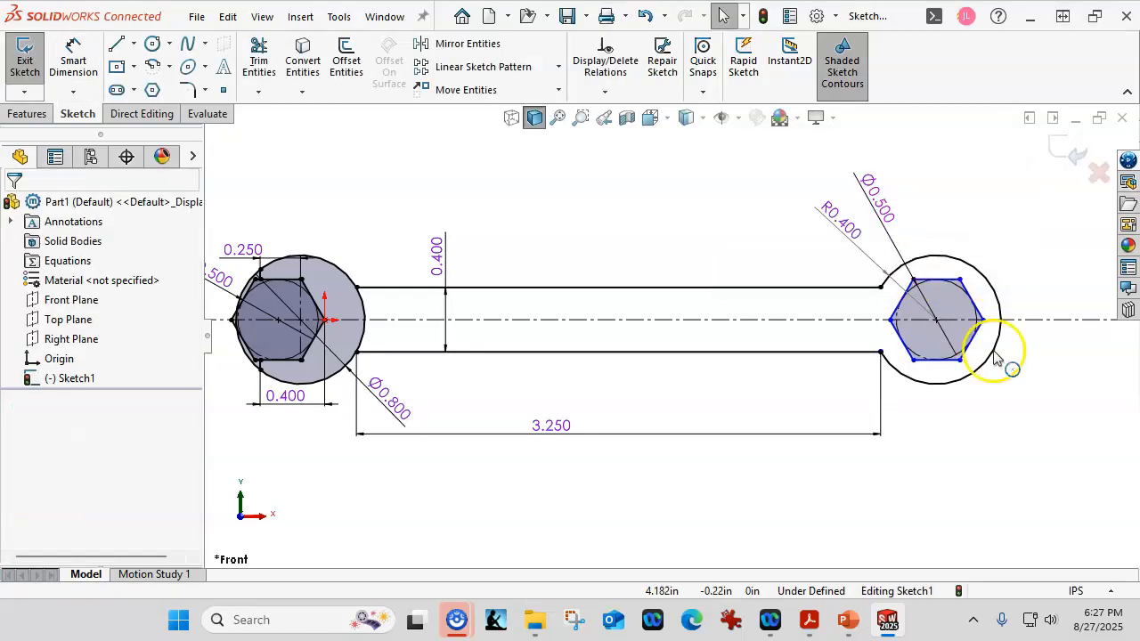
- Add a Horizontal relation to the upper side of the closed-end hexagon
{"action": "left_click", "coordinate": [949, 287]}
{"action": "left_click", "coordinate": [905, 202]}
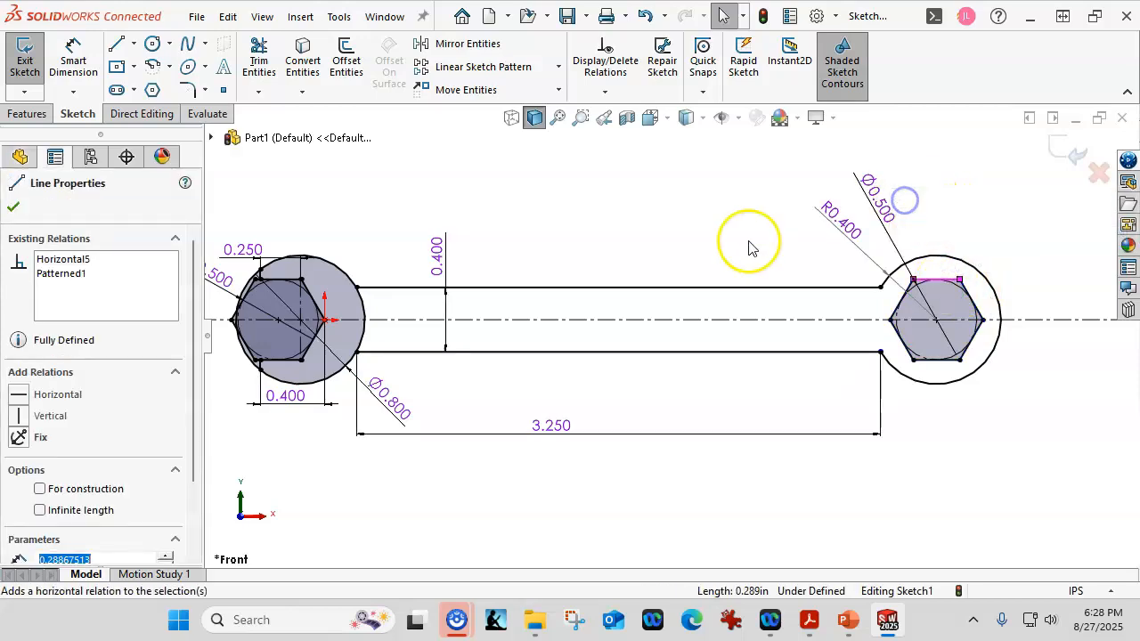
{"action": "left_click", "coordinate": [726, 230]}
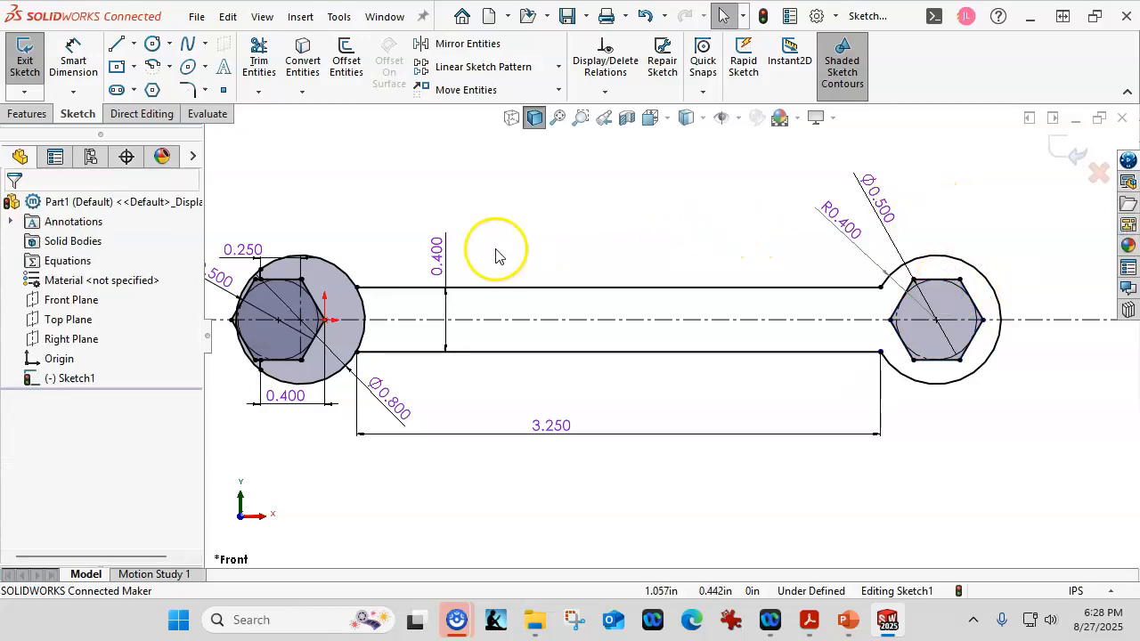
- Trim away the open-end circle's arc between the two handle lines using Trim to closest
{"action": "left_click", "coordinate": [259, 64]}
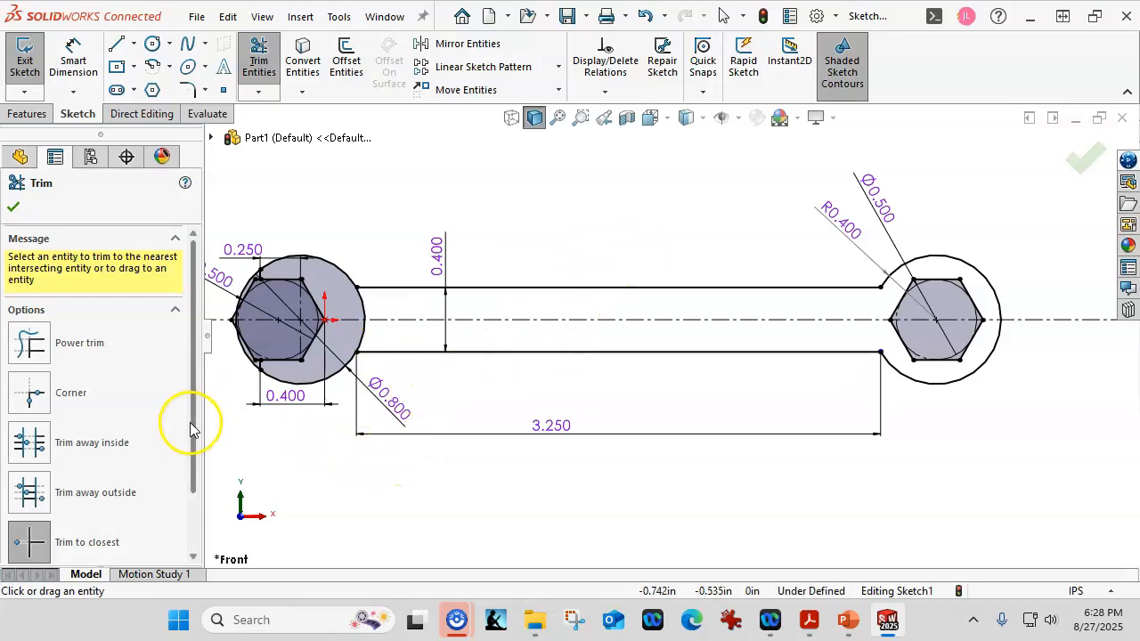
{"action": "scroll", "coordinate": [191, 429], "scroll_direction": "down", "scroll_amount": 2}
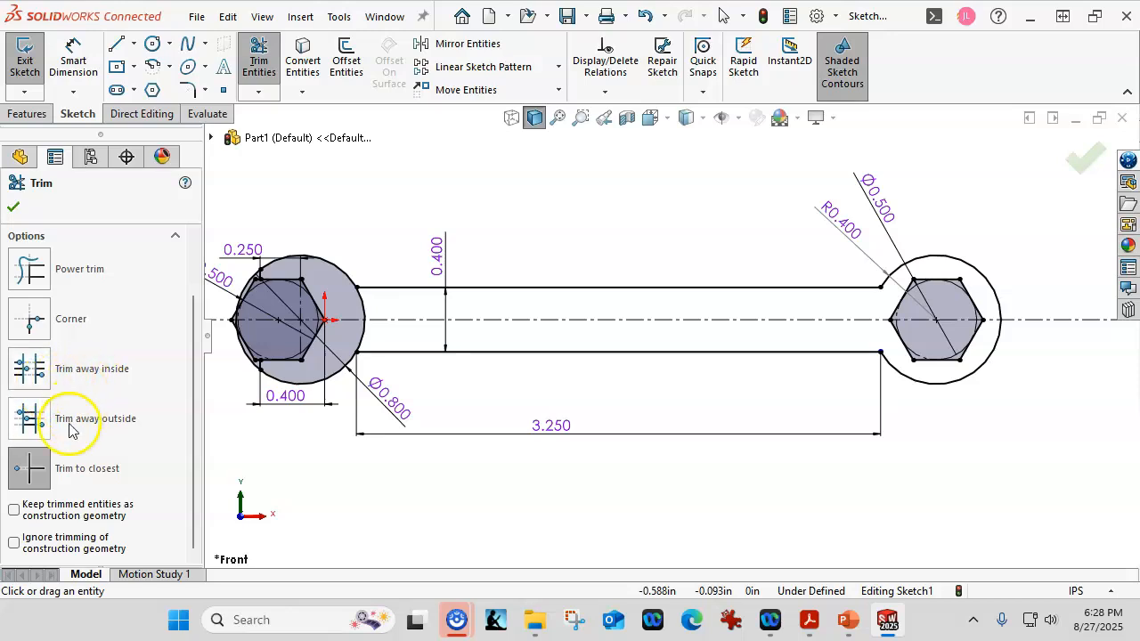
{"action": "left_click", "coordinate": [365, 337]}
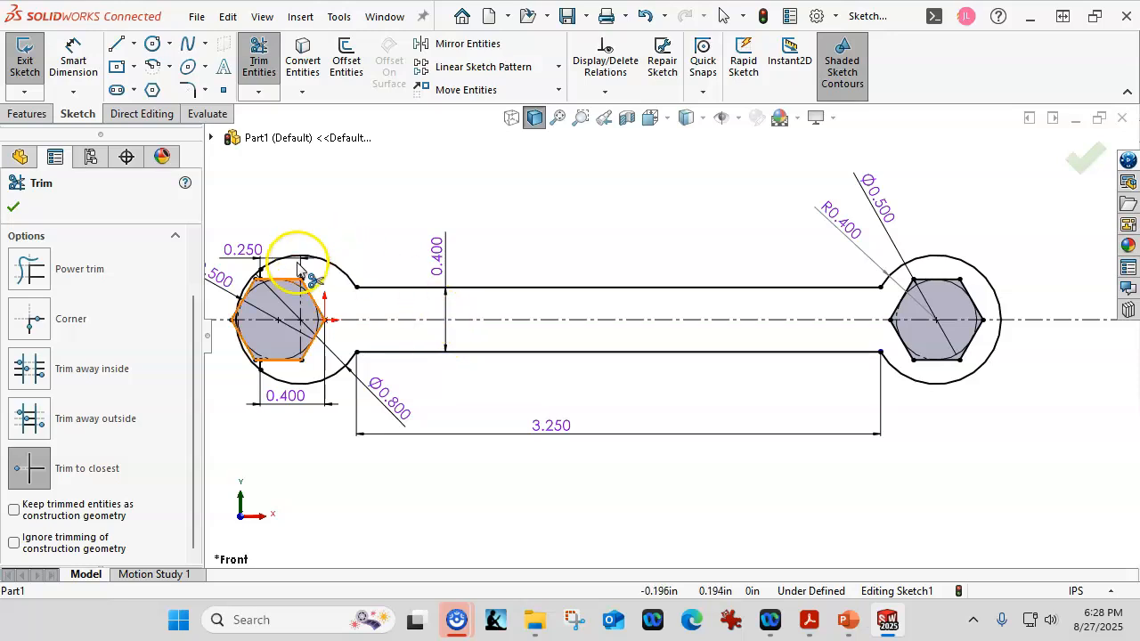
{"action": "left_click", "coordinate": [13, 207]}
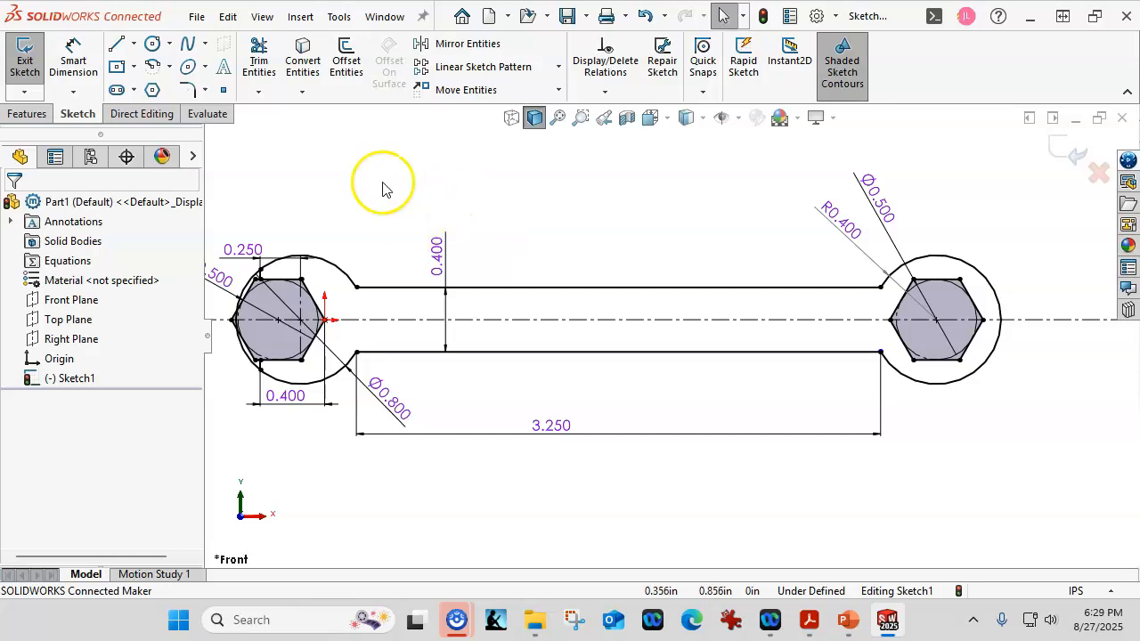
{"action": "left_click", "coordinate": [30, 114]}
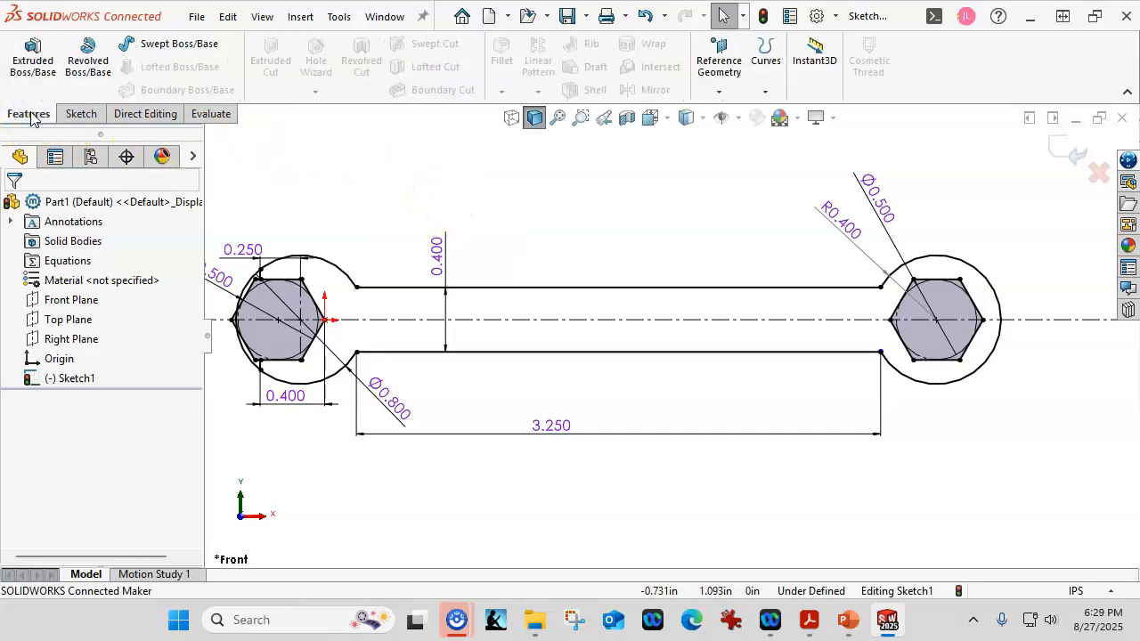
{"action": "left_click", "coordinate": [32, 62]}
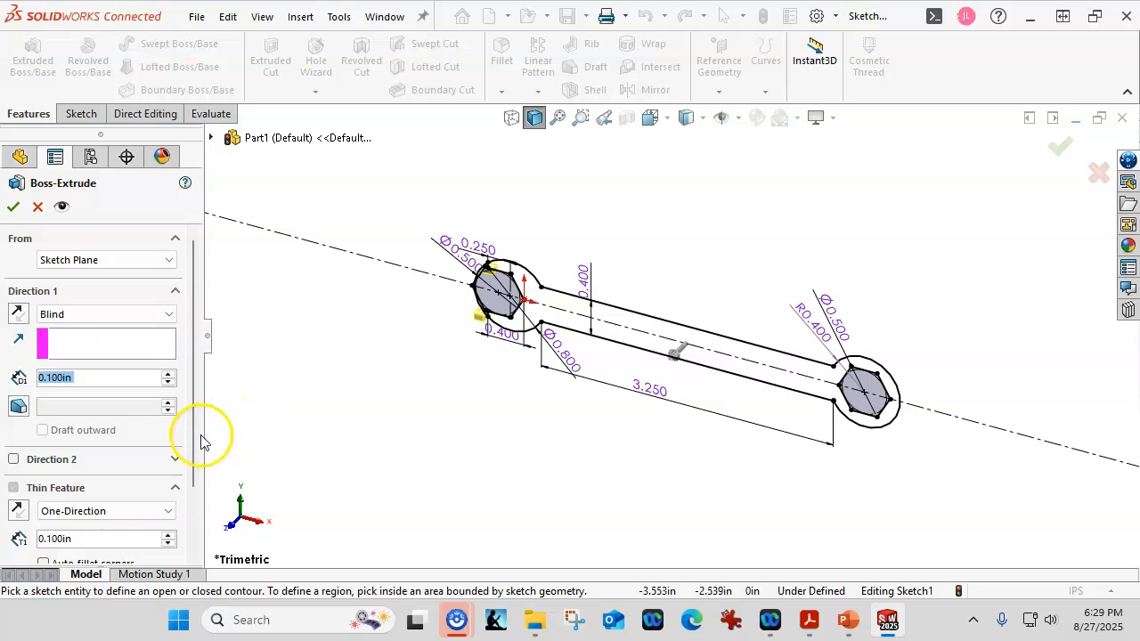
{"action": "scroll", "coordinate": [196, 453], "scroll_direction": "down", "scroll_amount": 3}
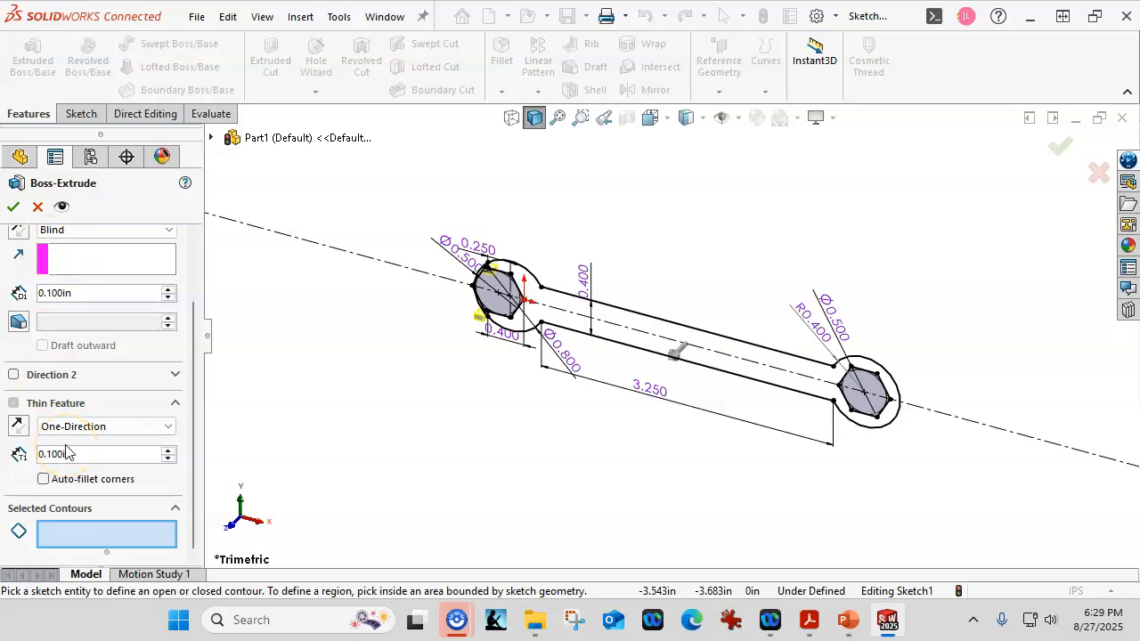
{"action": "left_click", "coordinate": [37, 207]}
- Examine the open-end head in the front view, checking the corners and junctions of the sketch for gaps
{"action": "scroll", "coordinate": [570, 268], "scroll_direction": "down", "scroll_amount": 5}
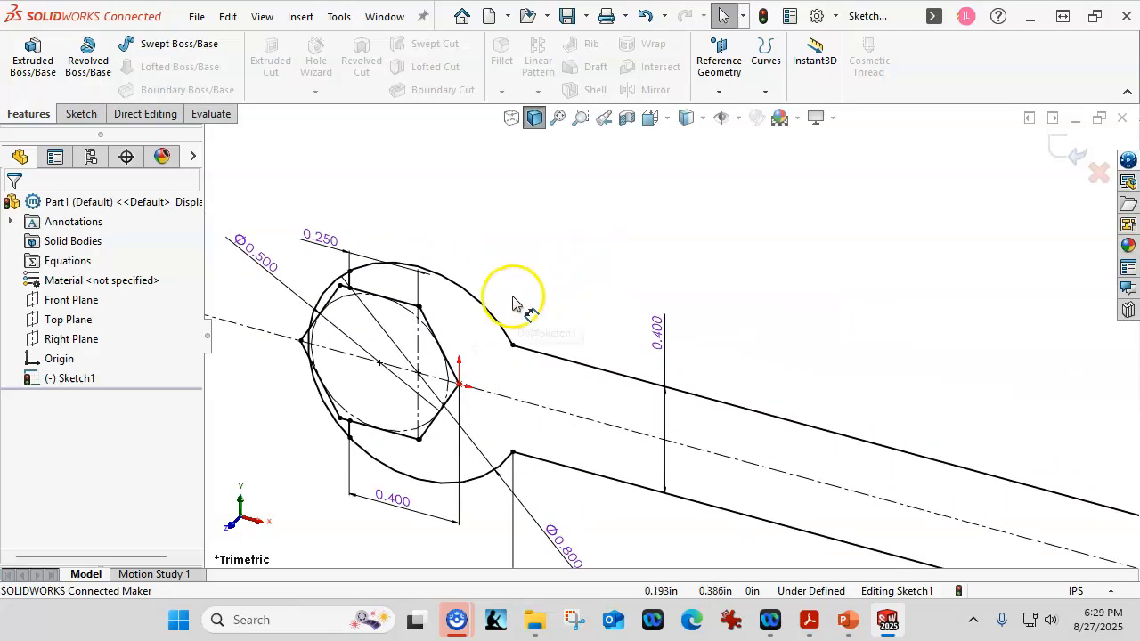
{"action": "key", "text": "ctrl+1"}
{"action": "scroll", "coordinate": [495, 303], "scroll_direction": "down", "scroll_amount": 10}
{"action": "scroll", "coordinate": [534, 294], "scroll_direction": "down", "scroll_amount": 2}
{"action": "scroll", "coordinate": [490, 338], "scroll_direction": "up", "scroll_amount": 5}
{"action": "scroll", "coordinate": [595, 408], "scroll_direction": "down", "scroll_amount": 8}
{"action": "scroll", "coordinate": [595, 405], "scroll_direction": "up", "scroll_amount": 2}
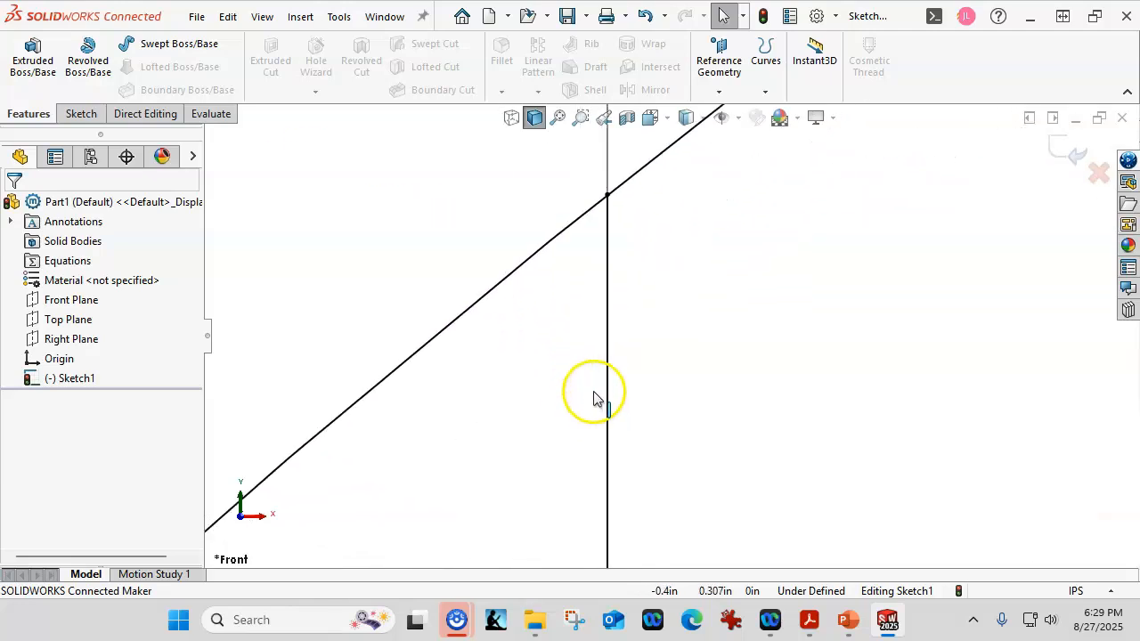
{"action": "scroll", "coordinate": [598, 400], "scroll_direction": "up", "scroll_amount": 4}
{"action": "scroll", "coordinate": [687, 484], "scroll_direction": "down", "scroll_amount": 4}
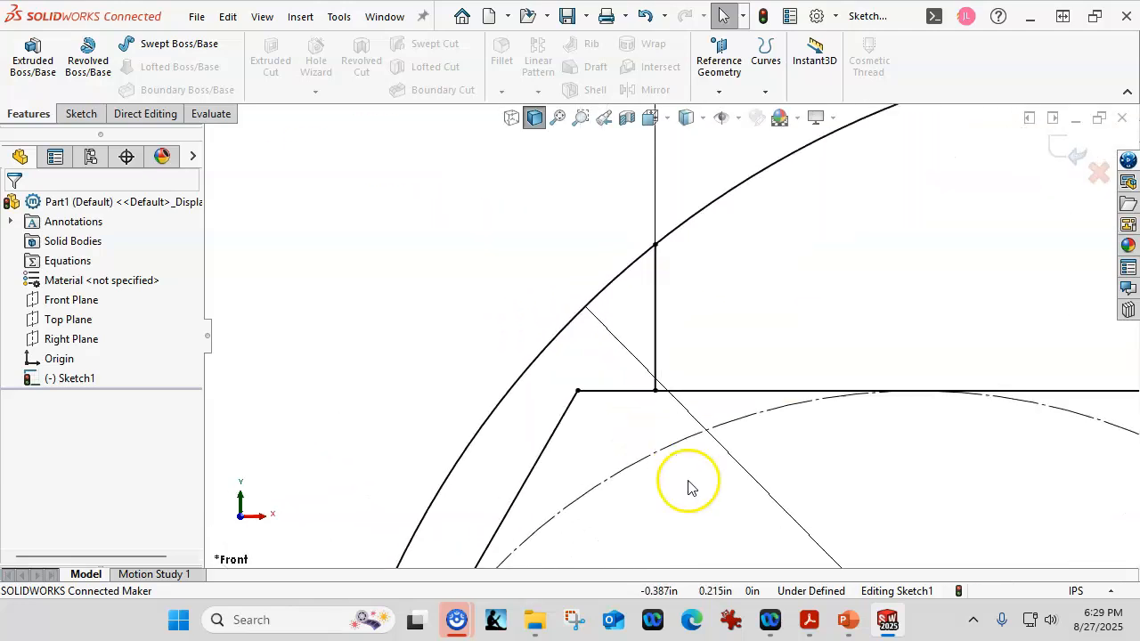
{"action": "scroll", "coordinate": [738, 479], "scroll_direction": "up", "scroll_amount": 8}
{"action": "scroll", "coordinate": [919, 504], "scroll_direction": "up", "scroll_amount": 2}
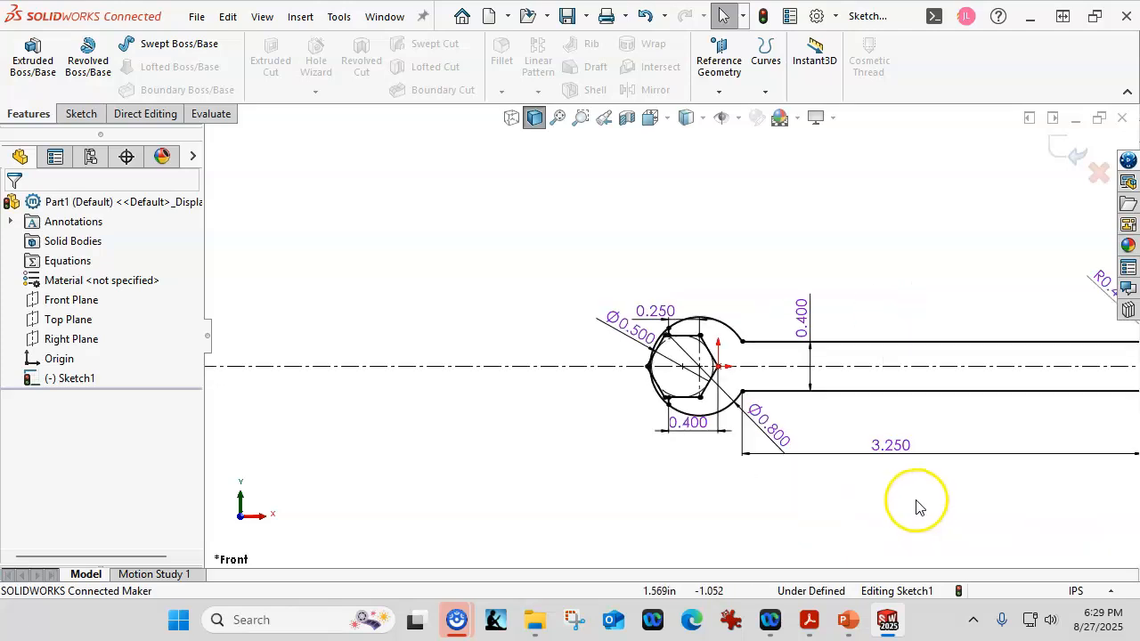
{"action": "scroll", "coordinate": [659, 396], "scroll_direction": "down", "scroll_amount": 5}
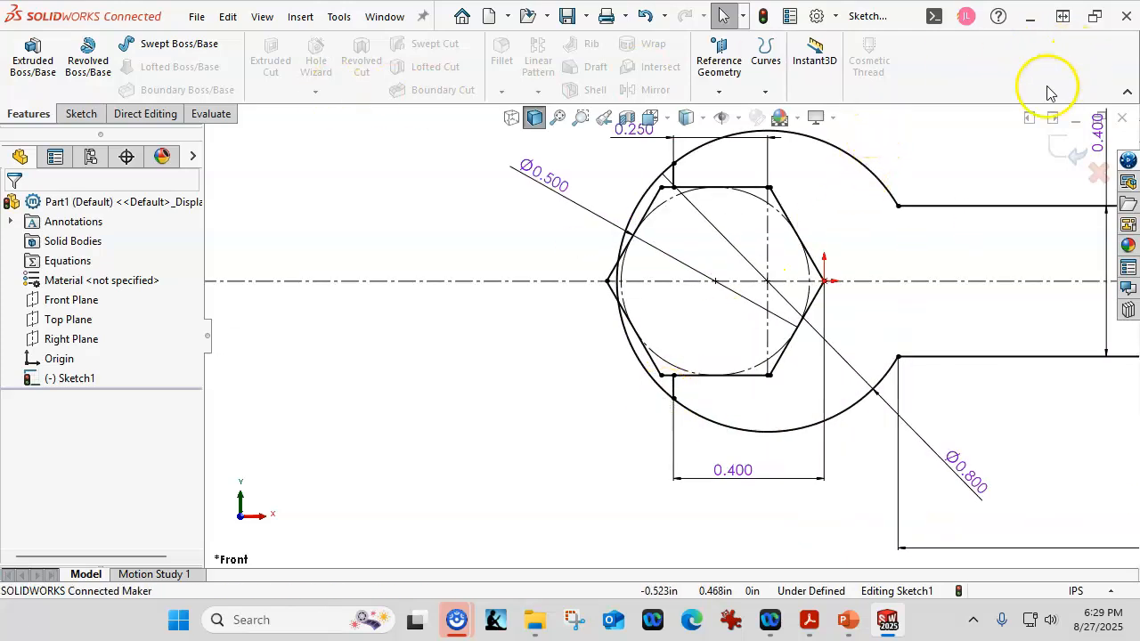
{"action": "scroll", "coordinate": [499, 317], "scroll_direction": "up", "scroll_amount": 2}
{"action": "scroll", "coordinate": [995, 394], "scroll_direction": "up", "scroll_amount": 1}
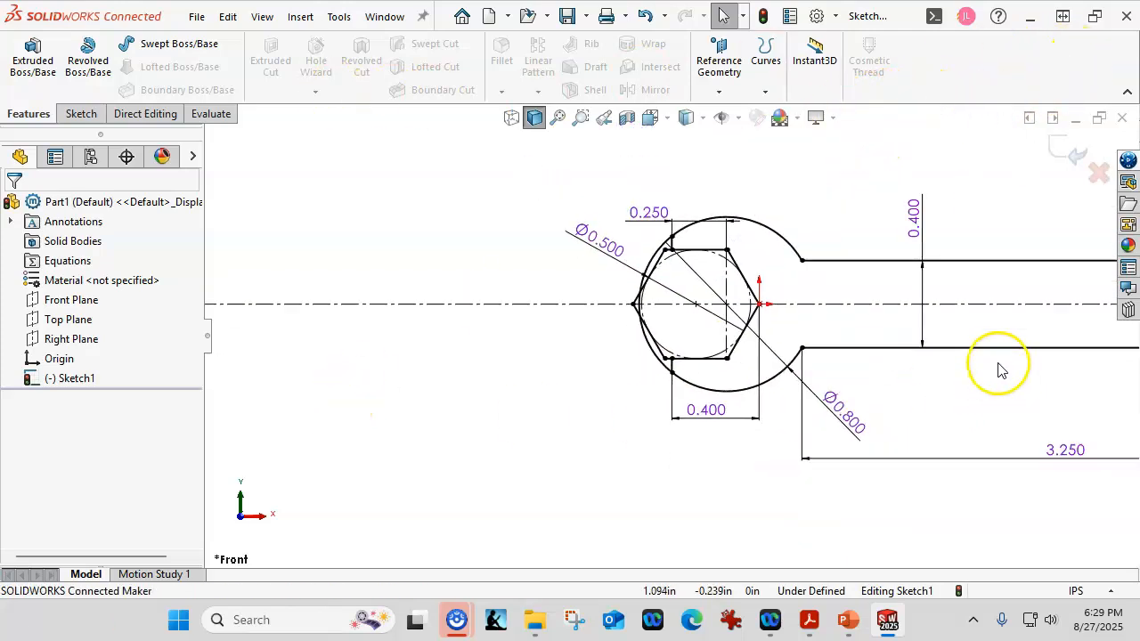
{"action": "scroll", "coordinate": [1025, 270], "scroll_direction": "down", "scroll_amount": 1}
{"action": "left_click", "coordinate": [82, 114]}
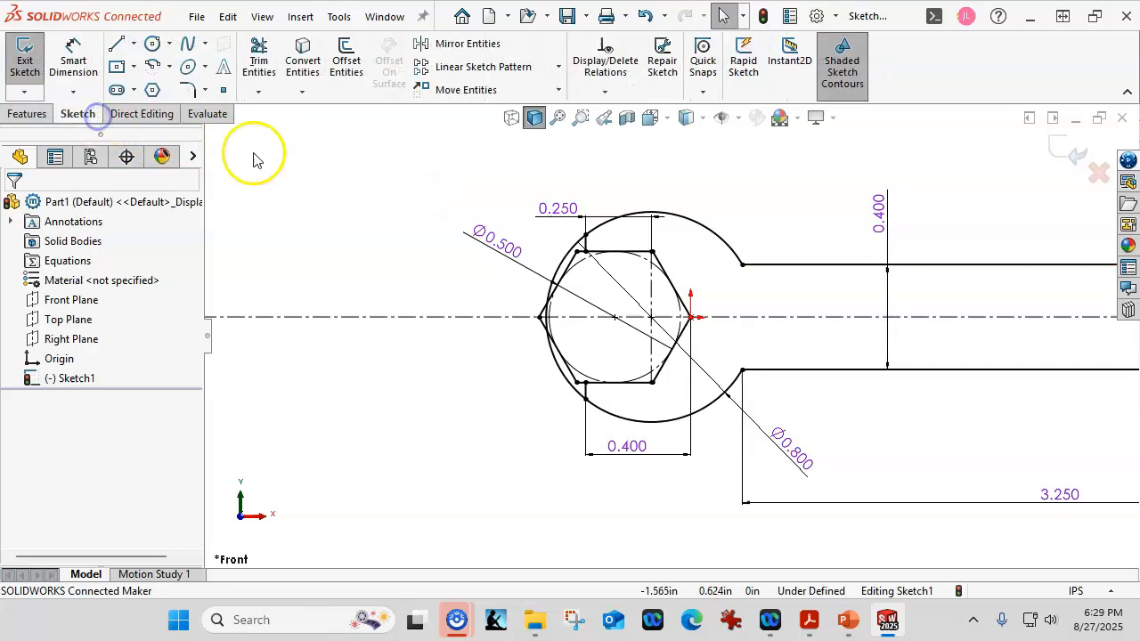
{"action": "scroll", "coordinate": [684, 438], "scroll_direction": "down", "scroll_amount": 3}
{"action": "scroll", "coordinate": [684, 438], "scroll_direction": "down", "scroll_amount": 1}
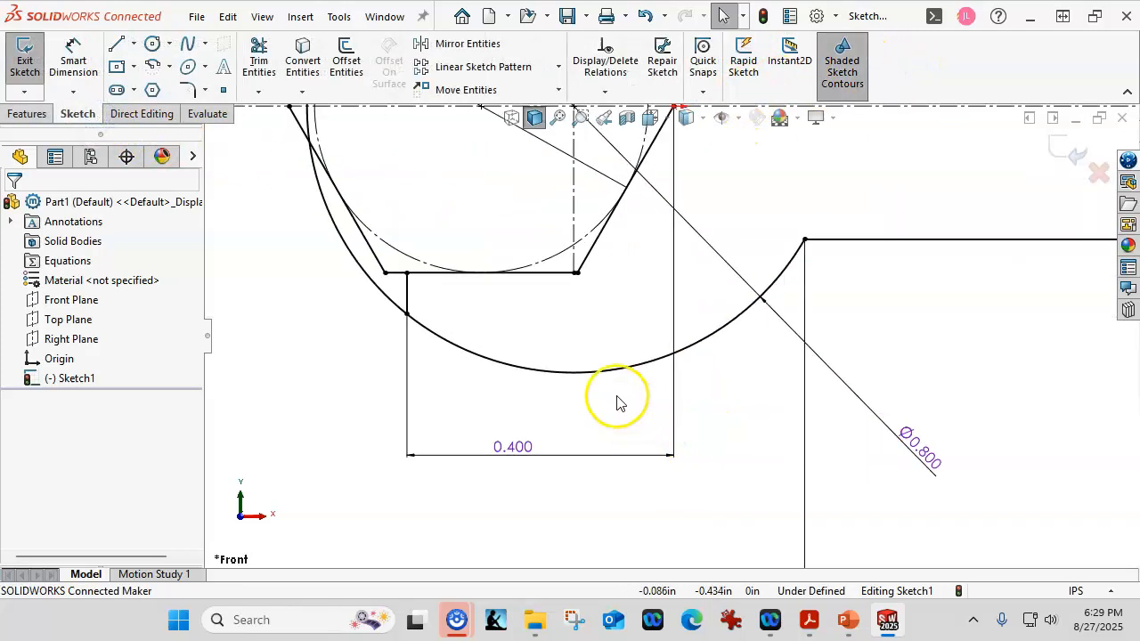
{"action": "scroll", "coordinate": [428, 326], "scroll_direction": "down", "scroll_amount": 2}
{"action": "scroll", "coordinate": [359, 348], "scroll_direction": "up", "scroll_amount": 5}
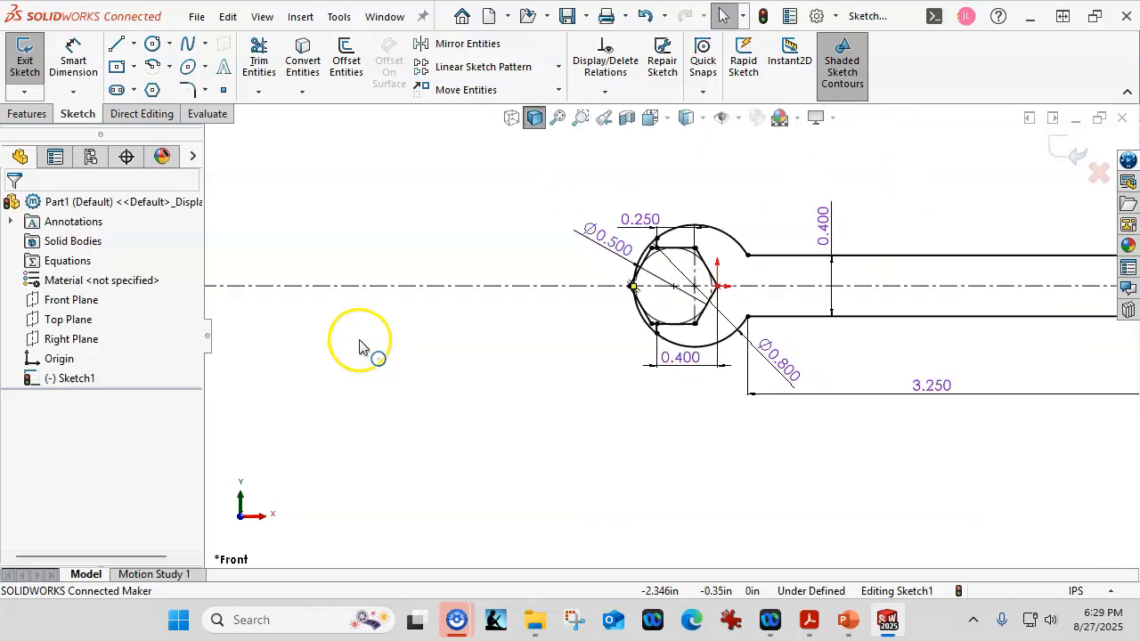
- Check the upper and lower handle line endpoints where they meet the closed-end arc for gaps
{"action": "scroll", "coordinate": [841, 330], "scroll_direction": "down", "scroll_amount": 5}
{"action": "scroll", "coordinate": [655, 203], "scroll_direction": "down", "scroll_amount": 4}
{"action": "scroll", "coordinate": [535, 271], "scroll_direction": "down", "scroll_amount": 3}
{"action": "scroll", "coordinate": [657, 262], "scroll_direction": "down", "scroll_amount": 3}
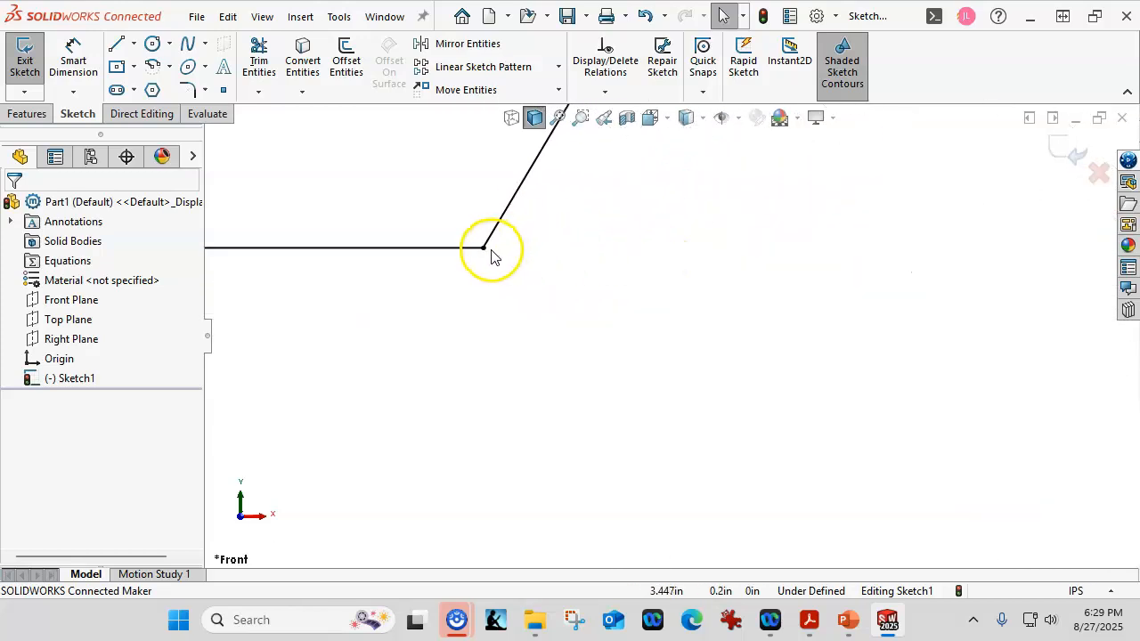
{"action": "left_click", "coordinate": [486, 247]}
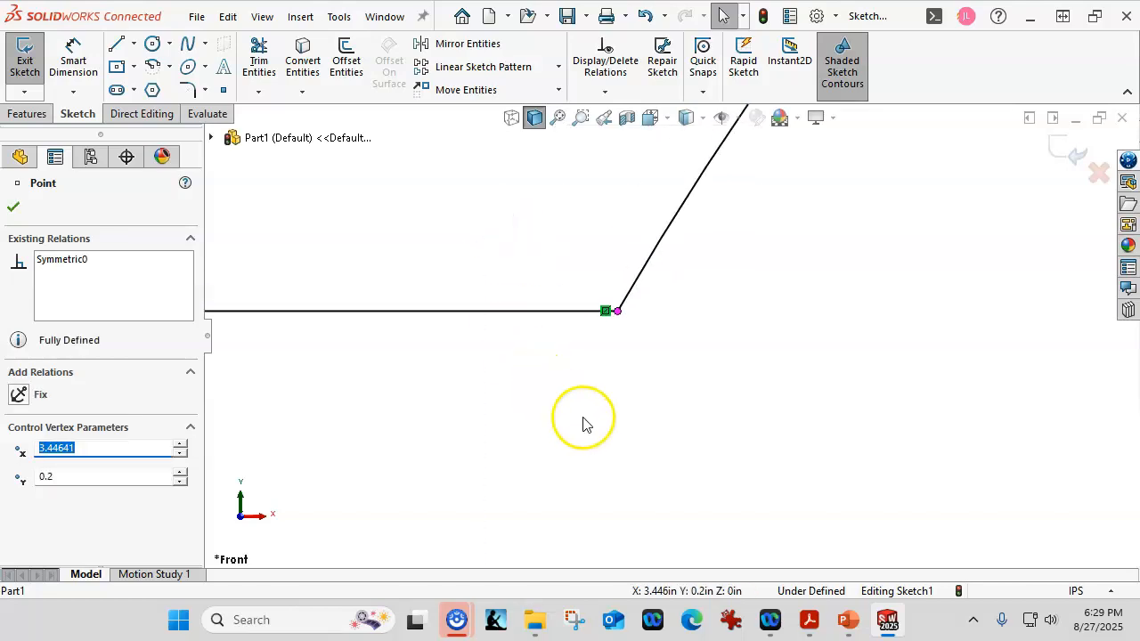
{"action": "scroll", "coordinate": [605, 445], "scroll_direction": "up", "scroll_amount": 4}
{"action": "scroll", "coordinate": [670, 533], "scroll_direction": "down", "scroll_amount": 3}
{"action": "scroll", "coordinate": [665, 512], "scroll_direction": "down", "scroll_amount": 3}
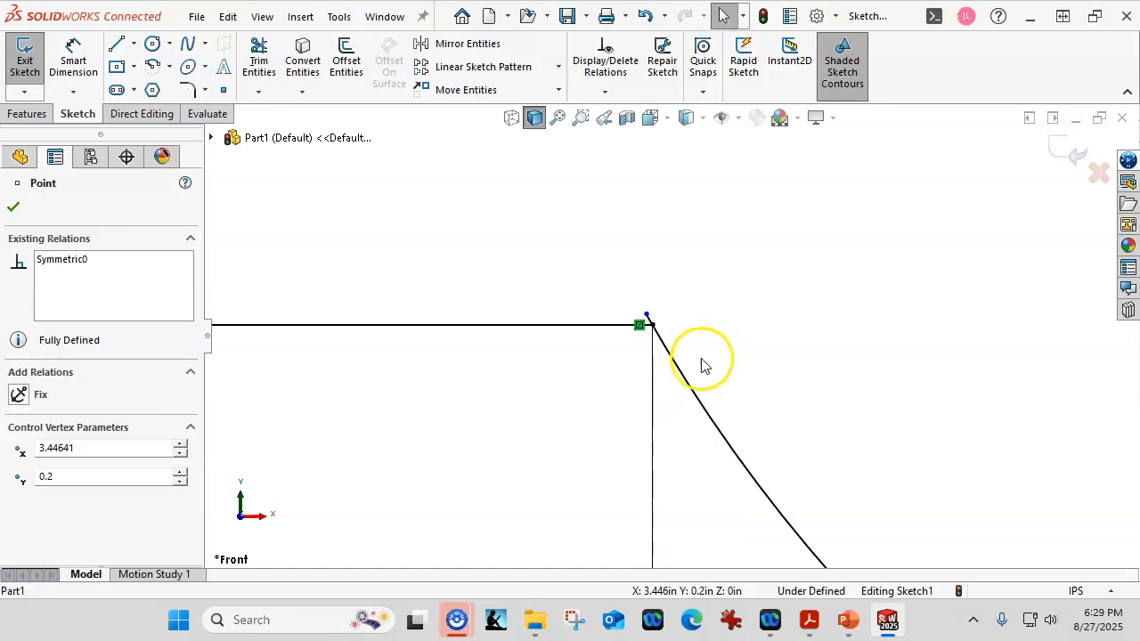
- Merge the loose lower endpoint of the closed-end arc with the endpoint of the lower handle line to close the profile
{"action": "scroll", "coordinate": [703, 364], "scroll_direction": "down", "scroll_amount": 2}
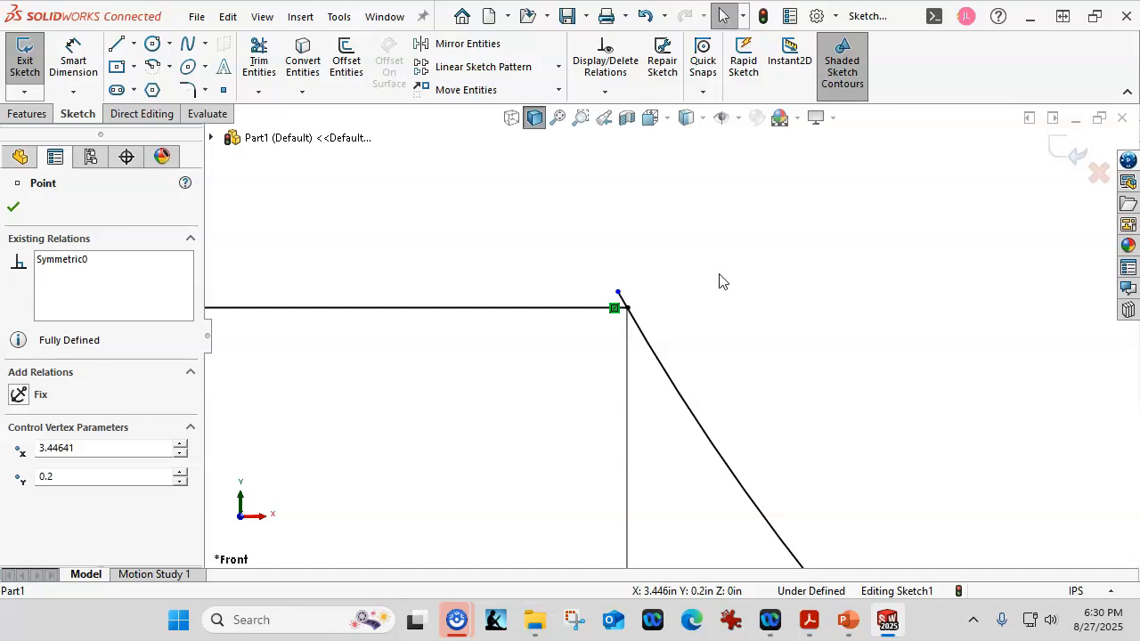
{"action": "left_click", "coordinate": [618, 295]}
{"action": "left_click_drag", "start_coordinate": [617, 295], "coordinate": [642, 335]}
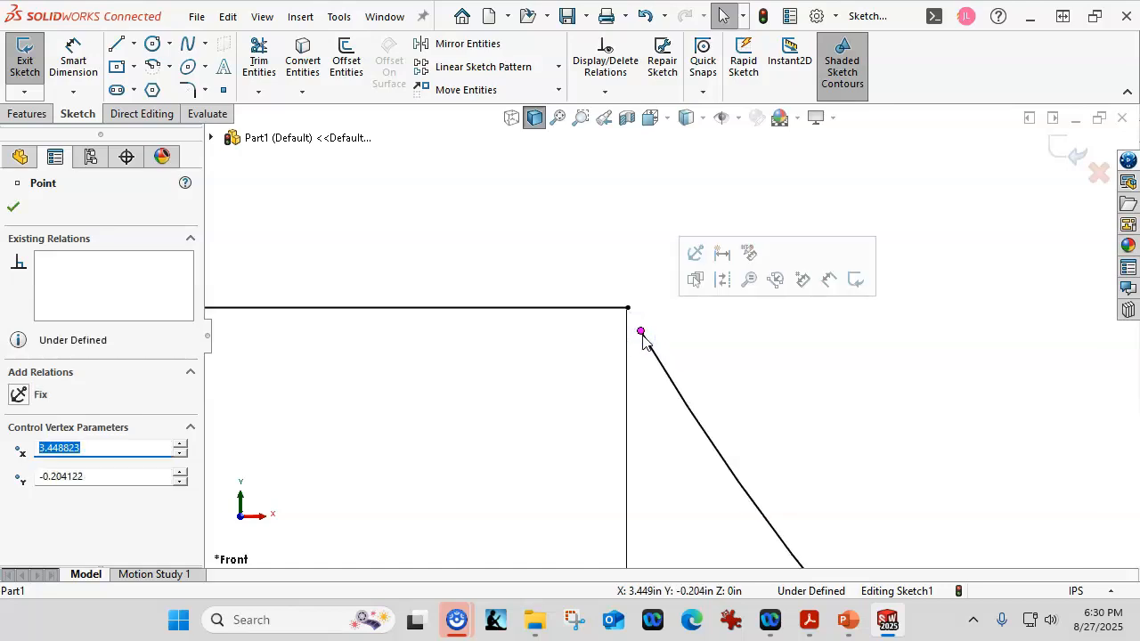
{"action": "scroll", "coordinate": [555, 341], "scroll_direction": "down", "scroll_amount": 1}
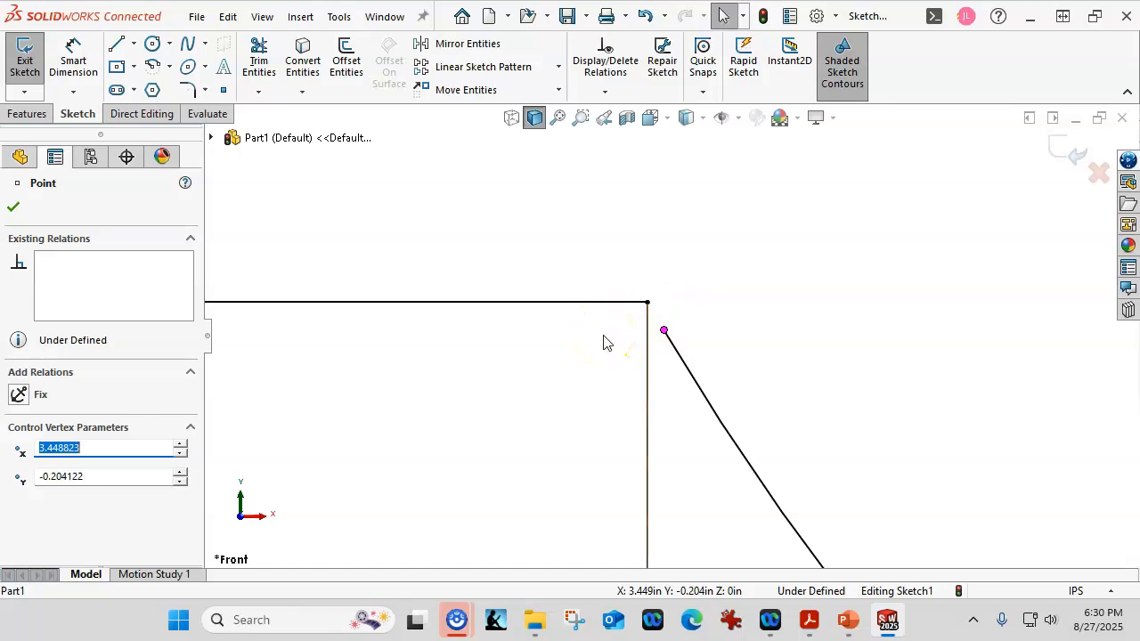
{"action": "mouse_move", "coordinate": [664, 332]}
{"action": "left_mouse_down"}
{"action": "mouse_move", "coordinate": [648, 267]}
{"action": "mouse_move", "coordinate": [695, 335]}
{"action": "mouse_move", "coordinate": [662, 298]}
{"action": "left_mouse_up"}
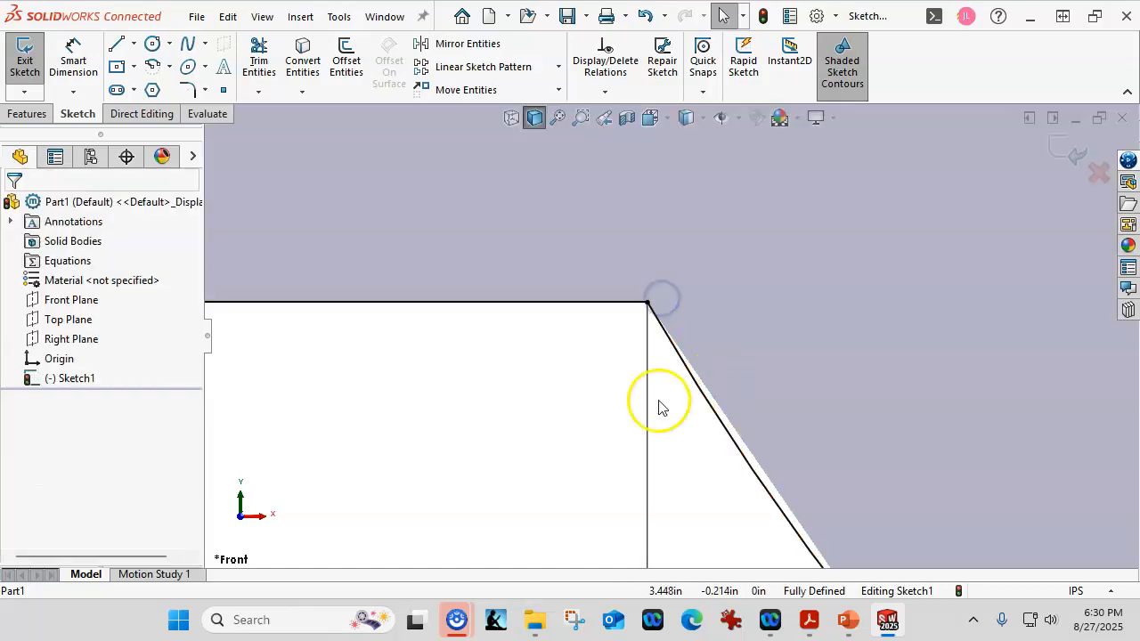
{"action": "scroll", "coordinate": [566, 408], "scroll_direction": "up", "scroll_amount": 4}
{"action": "scroll", "coordinate": [566, 408], "scroll_direction": "up", "scroll_amount": 4}
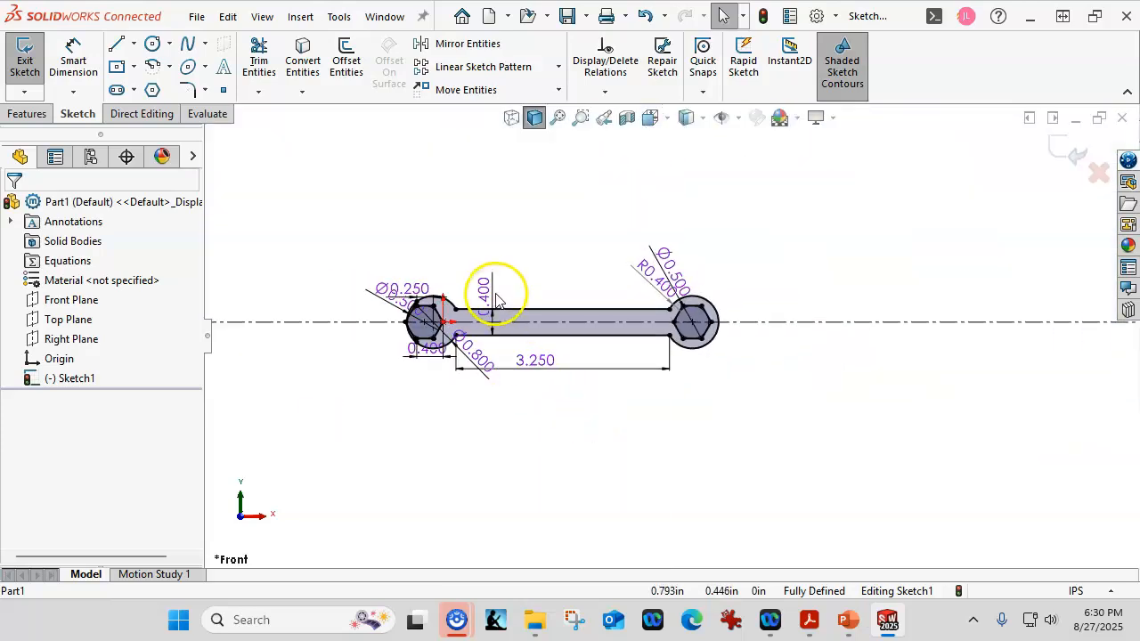
{"action": "scroll", "coordinate": [499, 293], "scroll_direction": "down", "scroll_amount": 2}
{"action": "scroll", "coordinate": [649, 324], "scroll_direction": "down", "scroll_amount": 2}
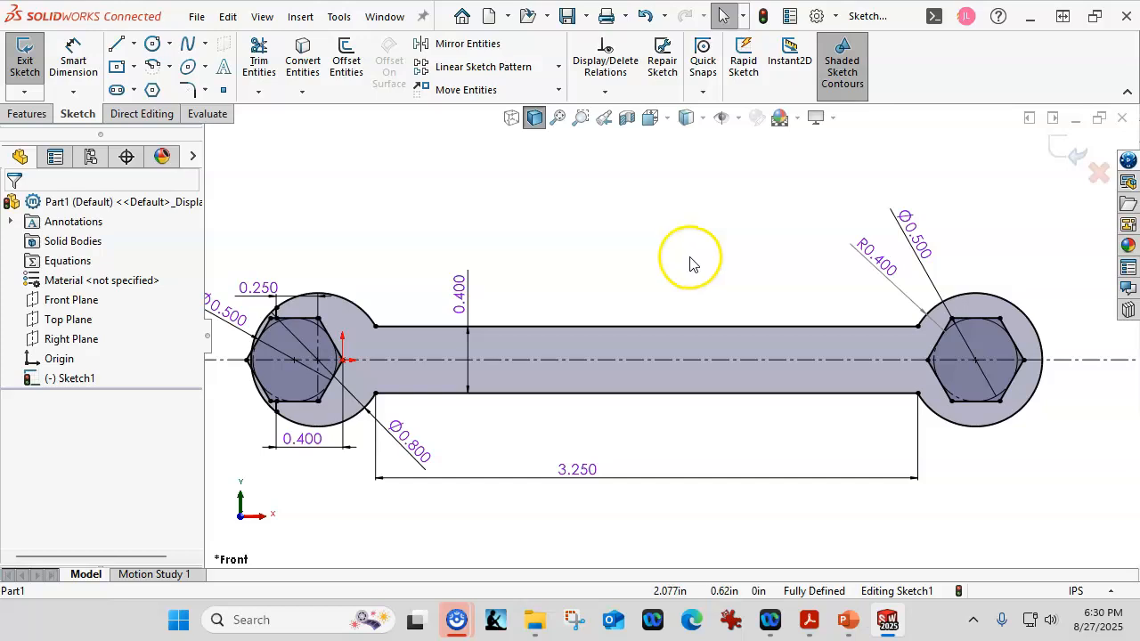
- Extrude the wrench body region between the outer profile and the hexagons as a blind boss 0.3 in deep
{"action": "left_click", "coordinate": [36, 115]}
{"action": "left_click", "coordinate": [33, 62]}
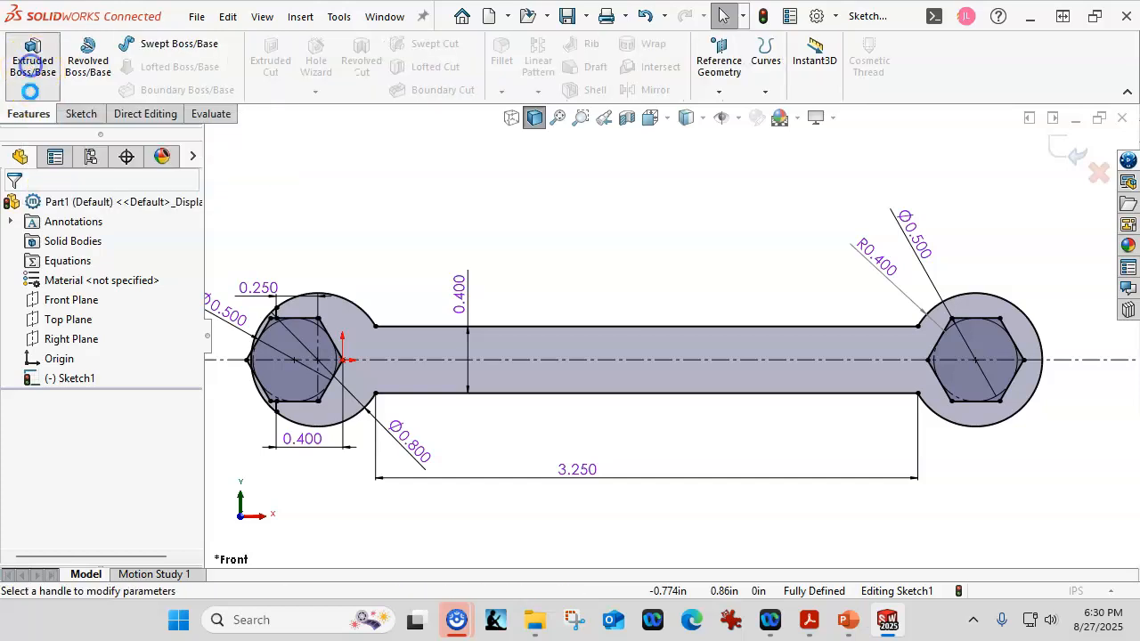
{"action": "left_click_drag", "start_coordinate": [194, 381], "coordinate": [200, 473]}
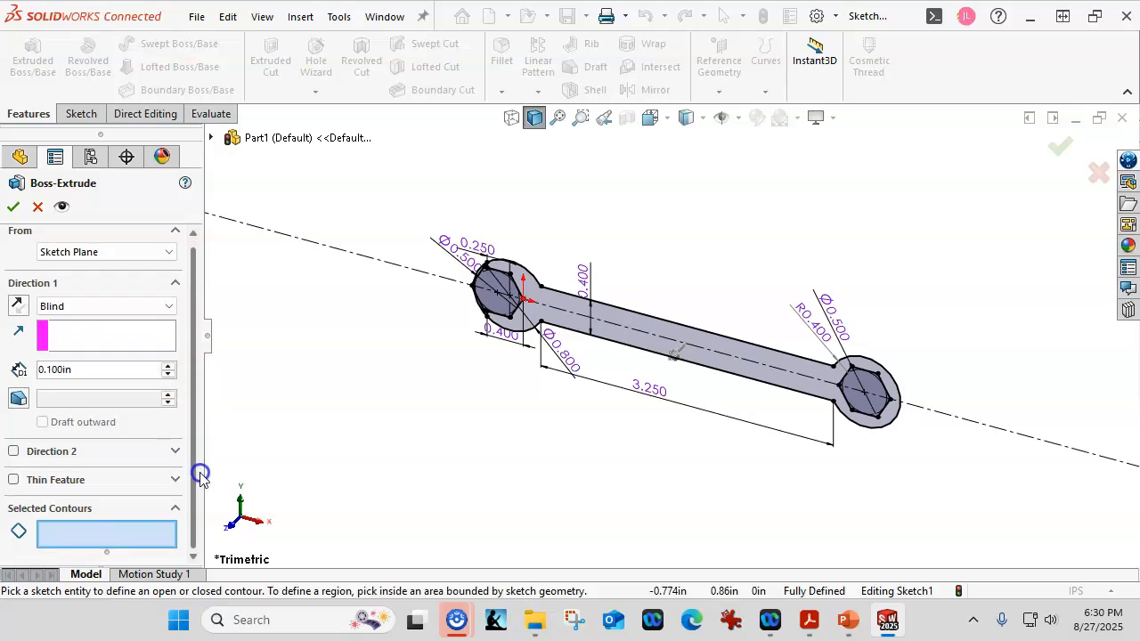
{"action": "left_click", "coordinate": [162, 531]}
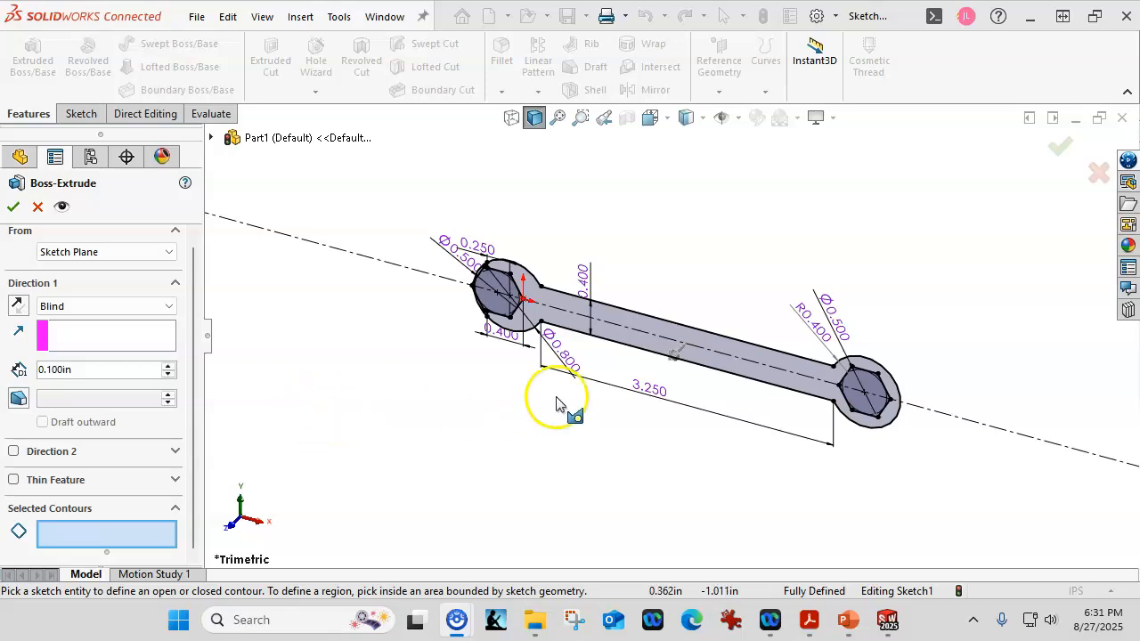
{"action": "left_click", "coordinate": [642, 350]}
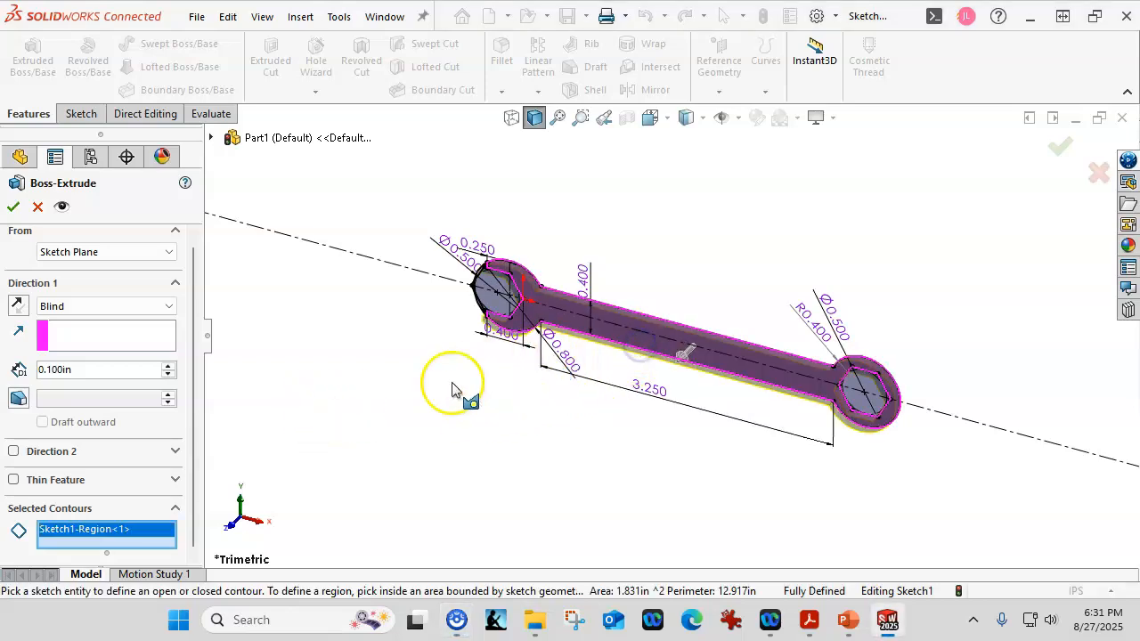
{"action": "left_click", "coordinate": [99, 369]}
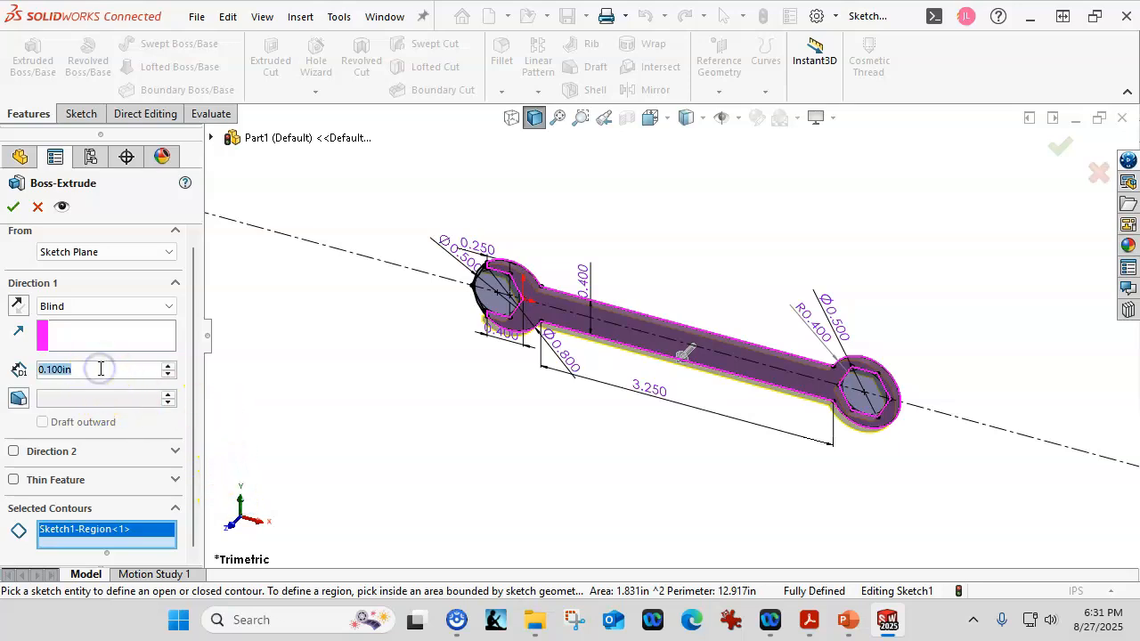
{"action": "type", "text": ".3"}
{"action": "key", "text": "Return"}
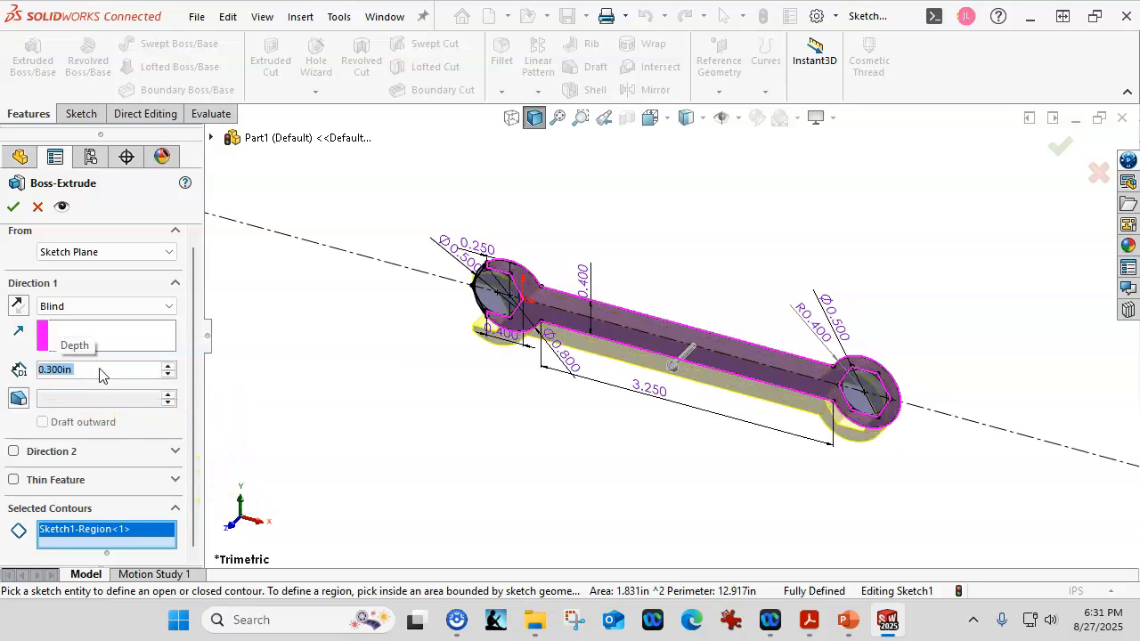
{"action": "left_click", "coordinate": [89, 371]}
{"action": "left_click", "coordinate": [13, 205]}
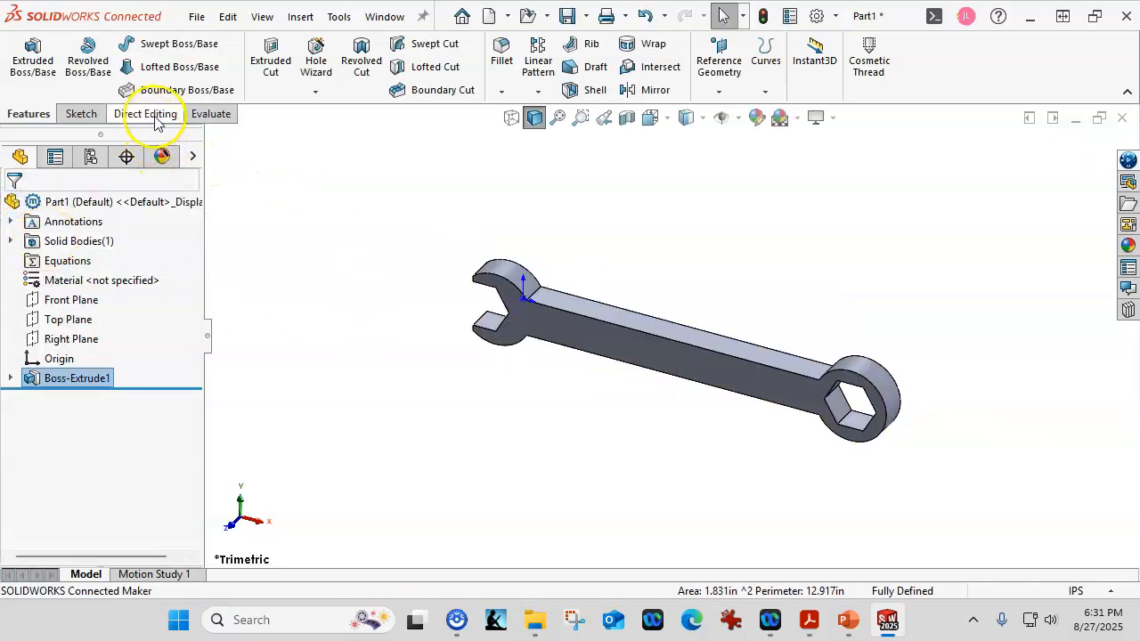
- Evaluate the mass properties of the extruded wrench and bring the full results report into view
{"action": "left_click", "coordinate": [197, 115]}
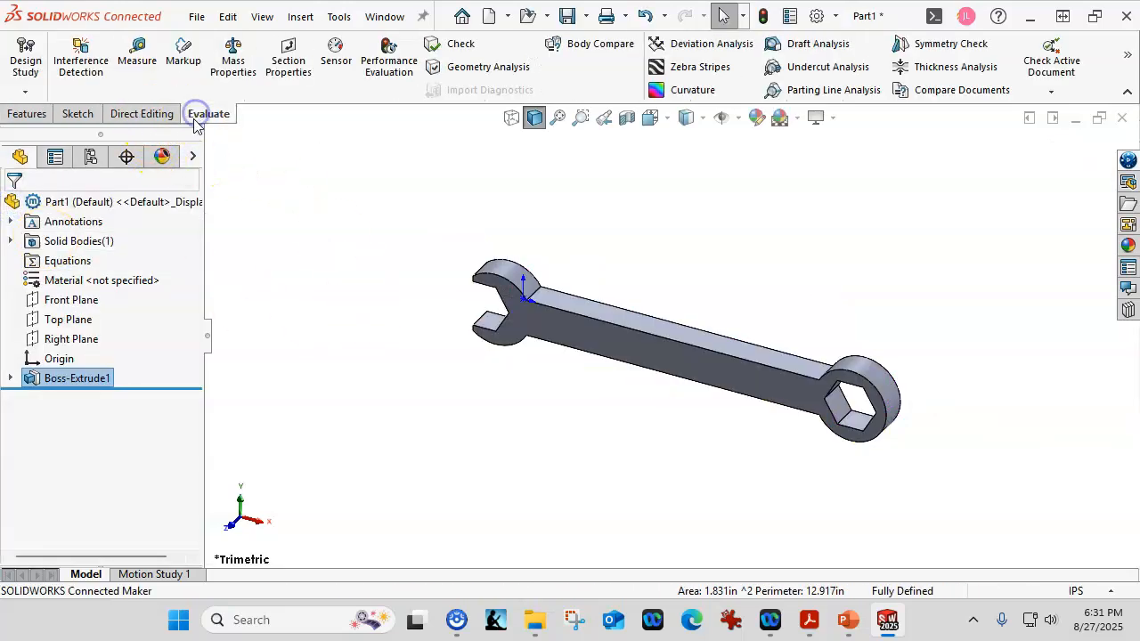
{"action": "left_click", "coordinate": [234, 55]}
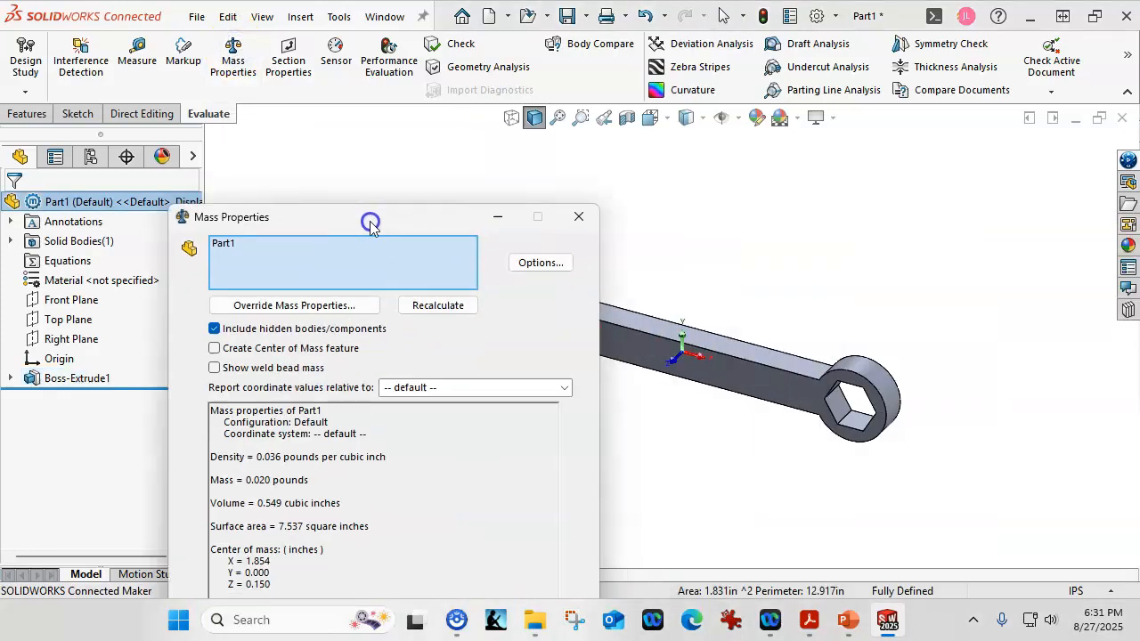
{"action": "left_click_drag", "start_coordinate": [369, 222], "coordinate": [561, 81]}
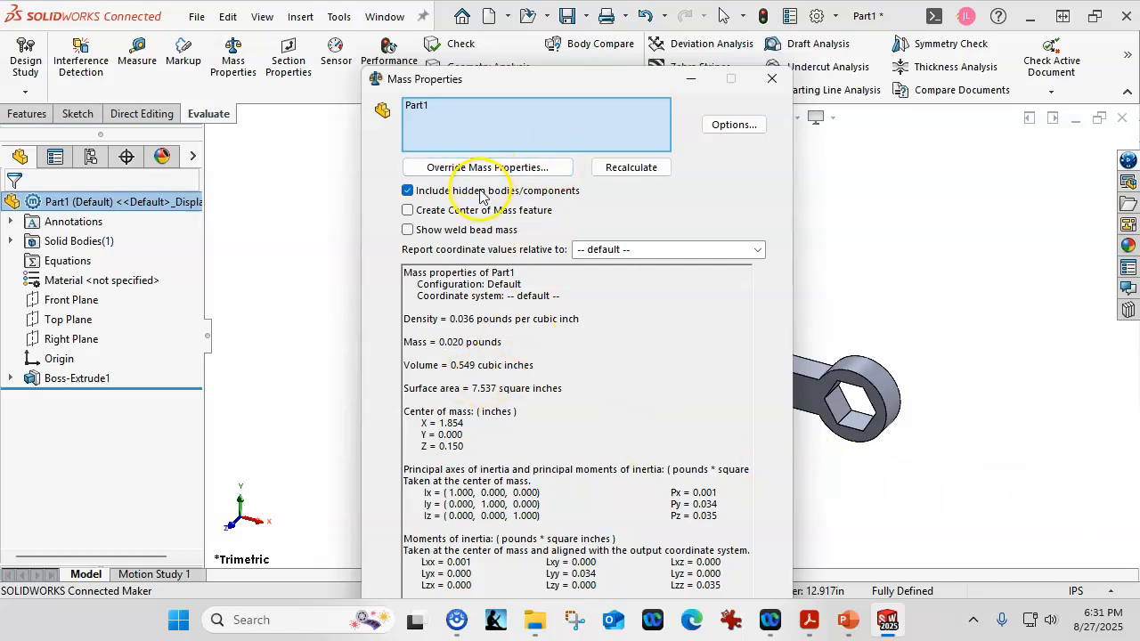
{"action": "left_click_drag", "start_coordinate": [546, 80], "coordinate": [546, 19]}
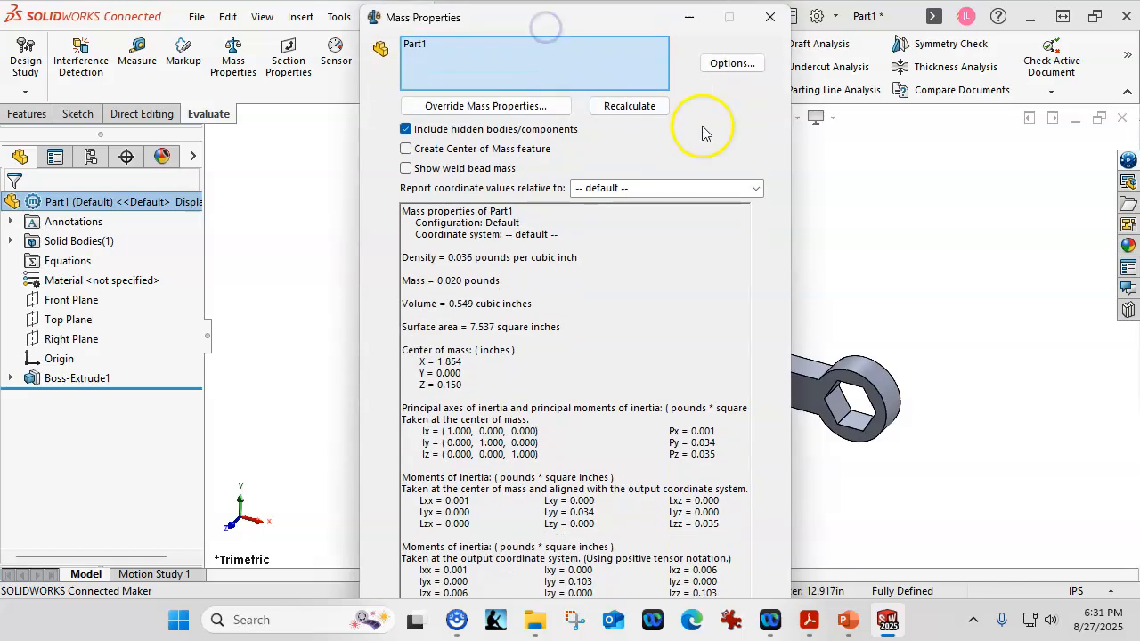
- Set the mass property options to custom unit settings with 4 decimal places, keeping inches and pounds
{"action": "left_click", "coordinate": [733, 64]}
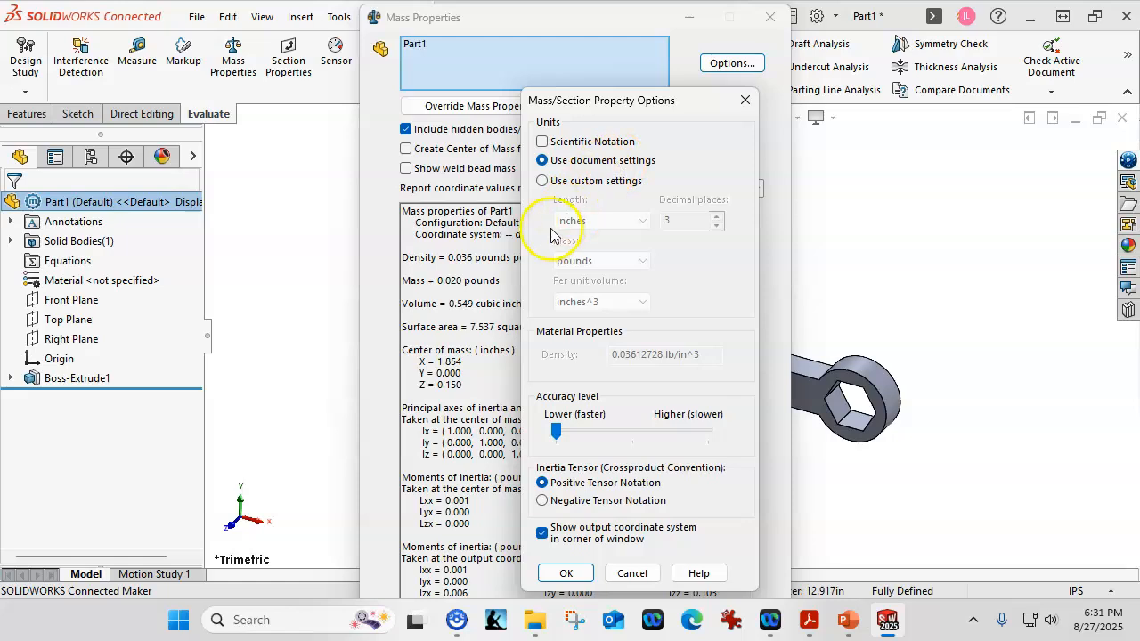
{"action": "left_click", "coordinate": [545, 181]}
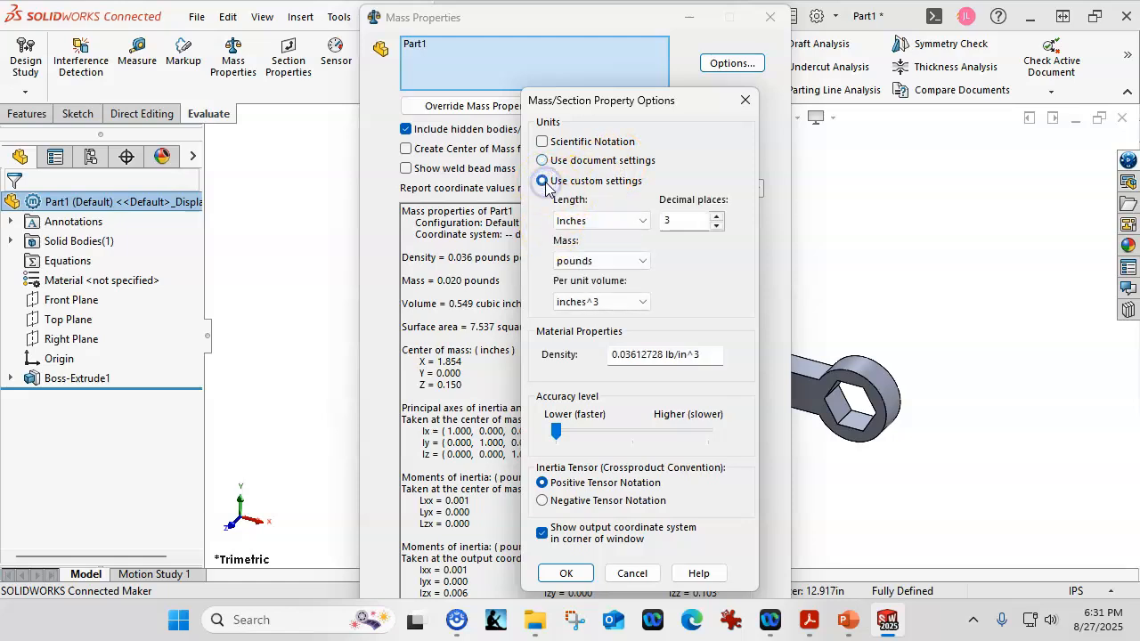
{"action": "left_click", "coordinate": [717, 217]}
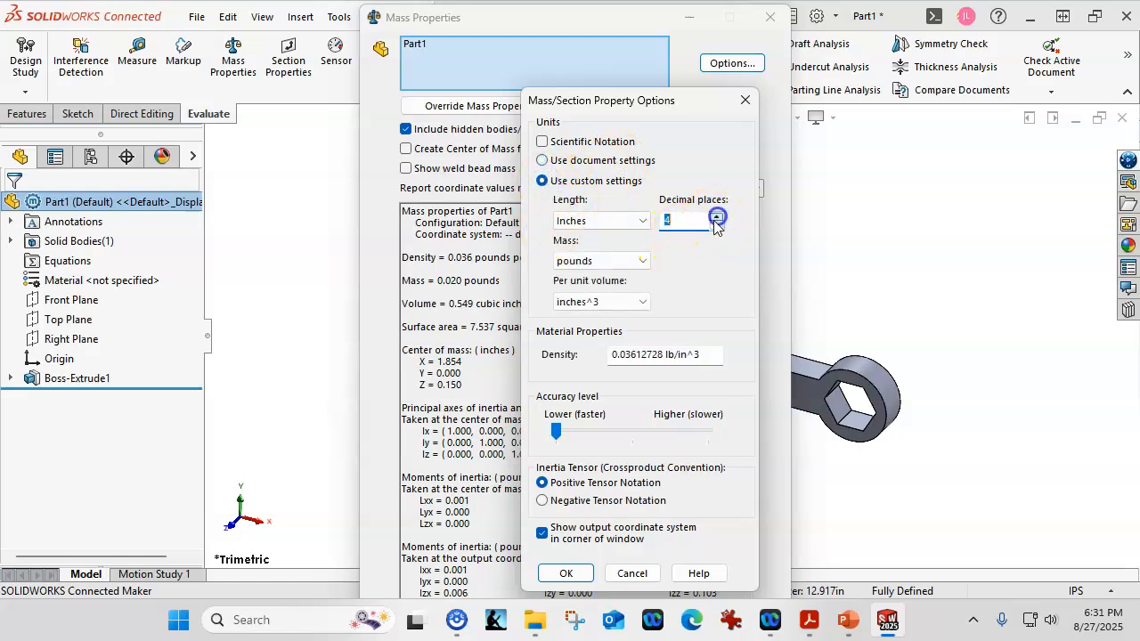
{"action": "left_click", "coordinate": [565, 572]}
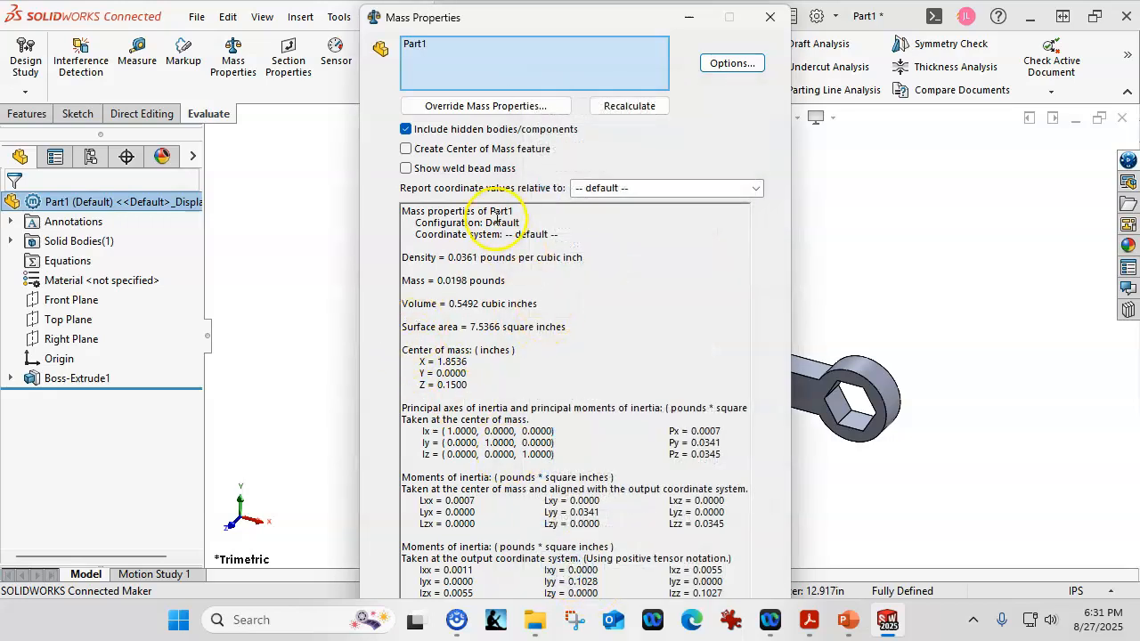
- Return the mass property units to the document settings and close the mass properties report
{"action": "left_click", "coordinate": [509, 107]}
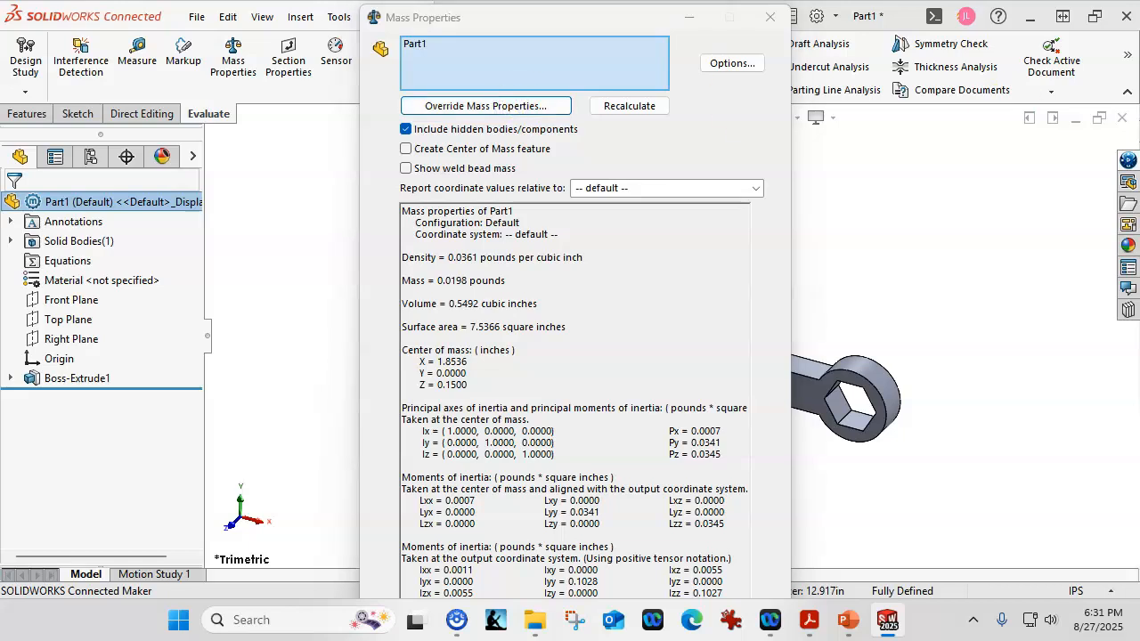
{"action": "left_click", "coordinate": [724, 64]}
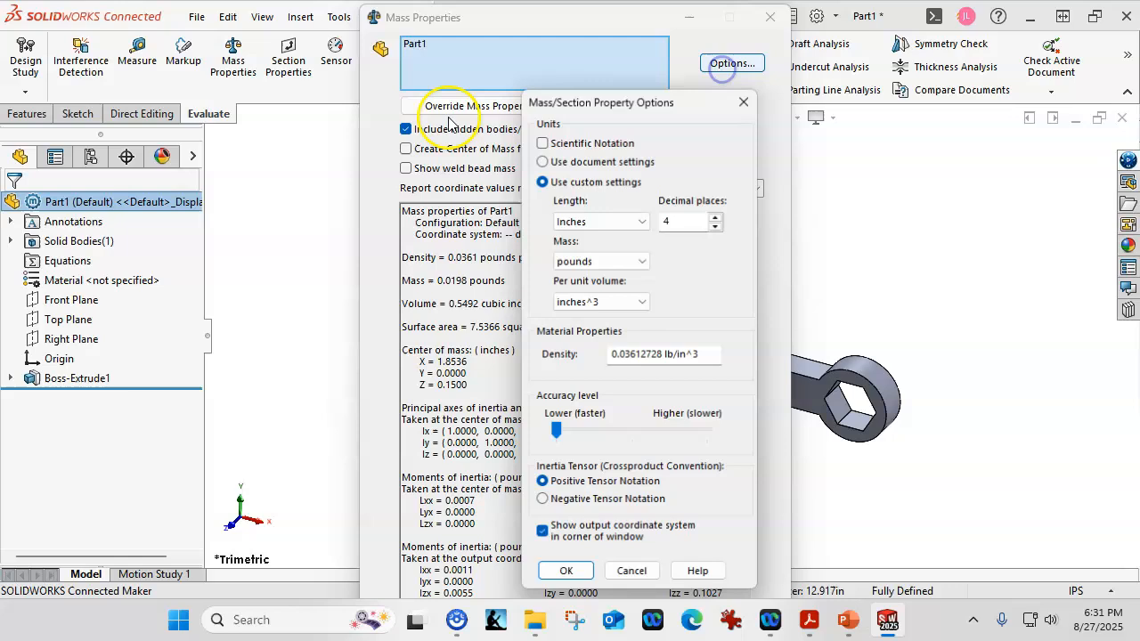
{"action": "left_click", "coordinate": [542, 160]}
{"action": "left_click", "coordinate": [565, 572]}
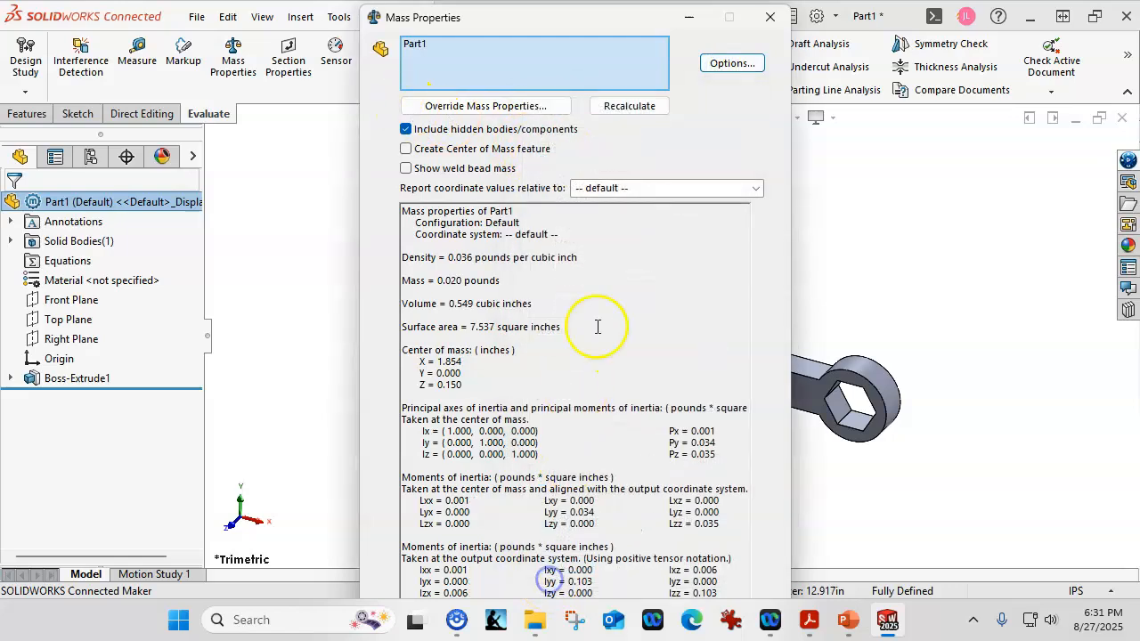
{"action": "left_click", "coordinate": [771, 17]}
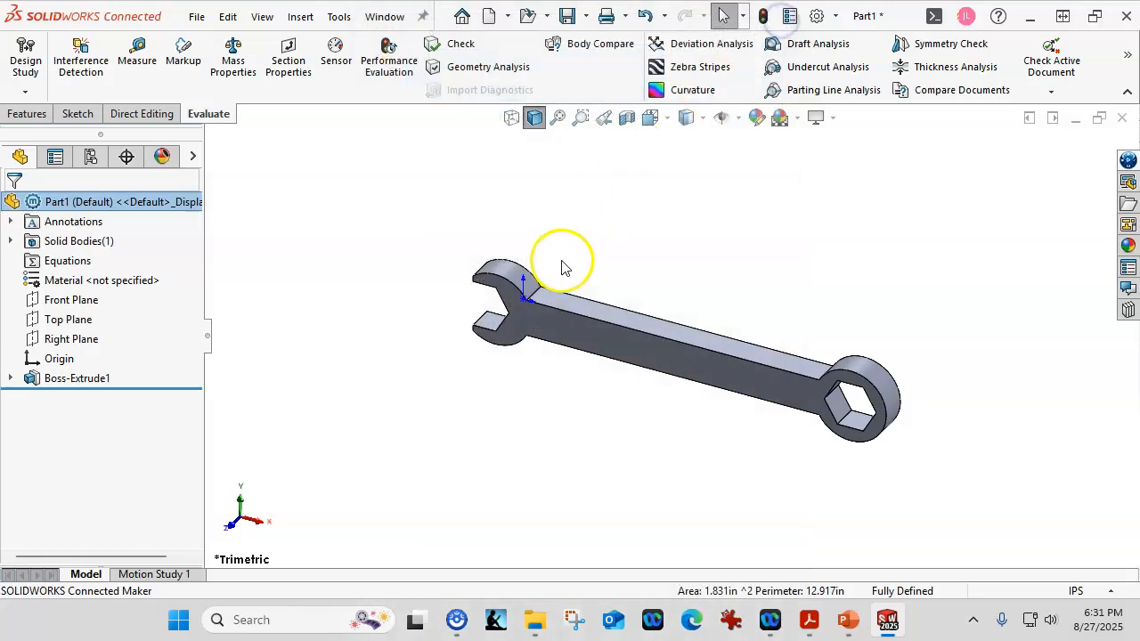
- Save the wrench part as P1-5 in the CSWA25 folder, using the SOLIDWORKS Part file type
{"action": "left_click", "coordinate": [565, 18]}
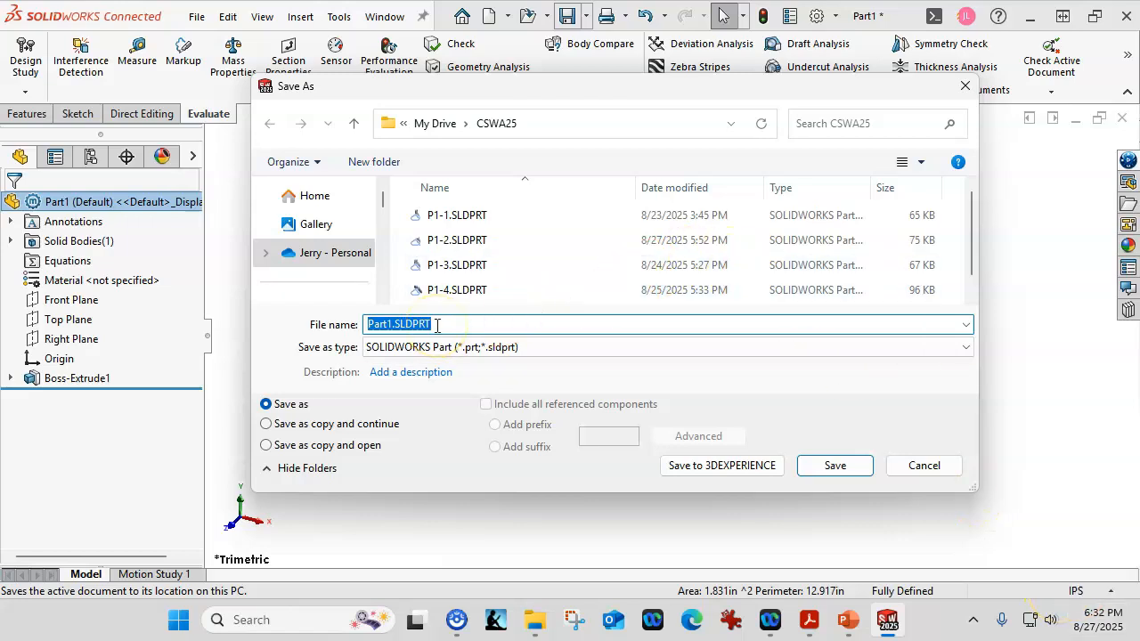
{"action": "type", "text": "P"}
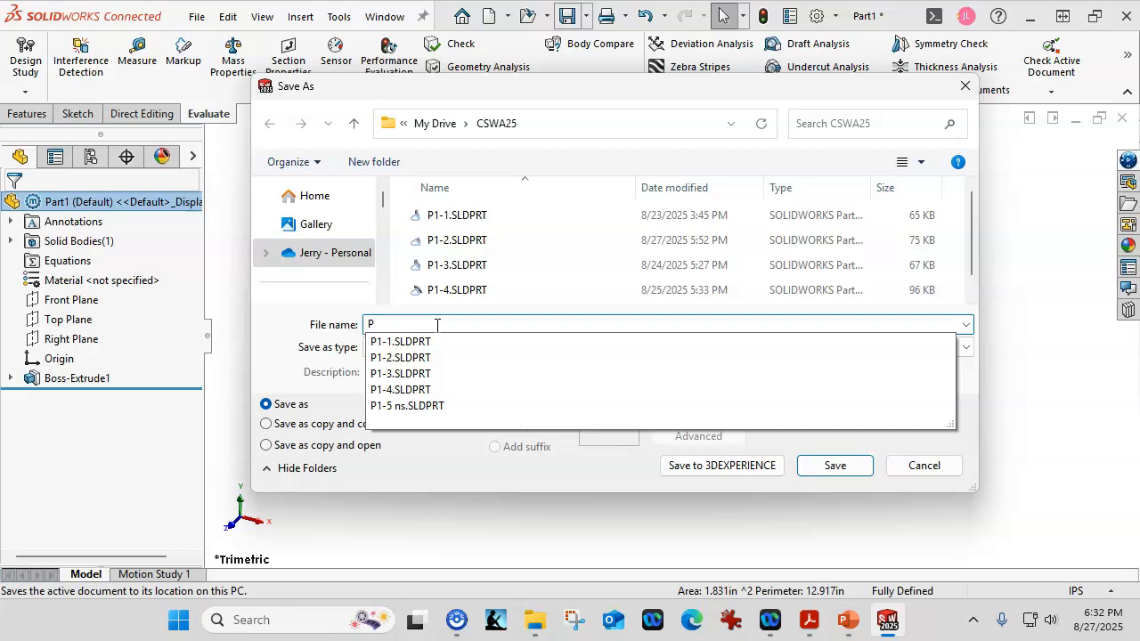
{"action": "type", "text": "1-5"}
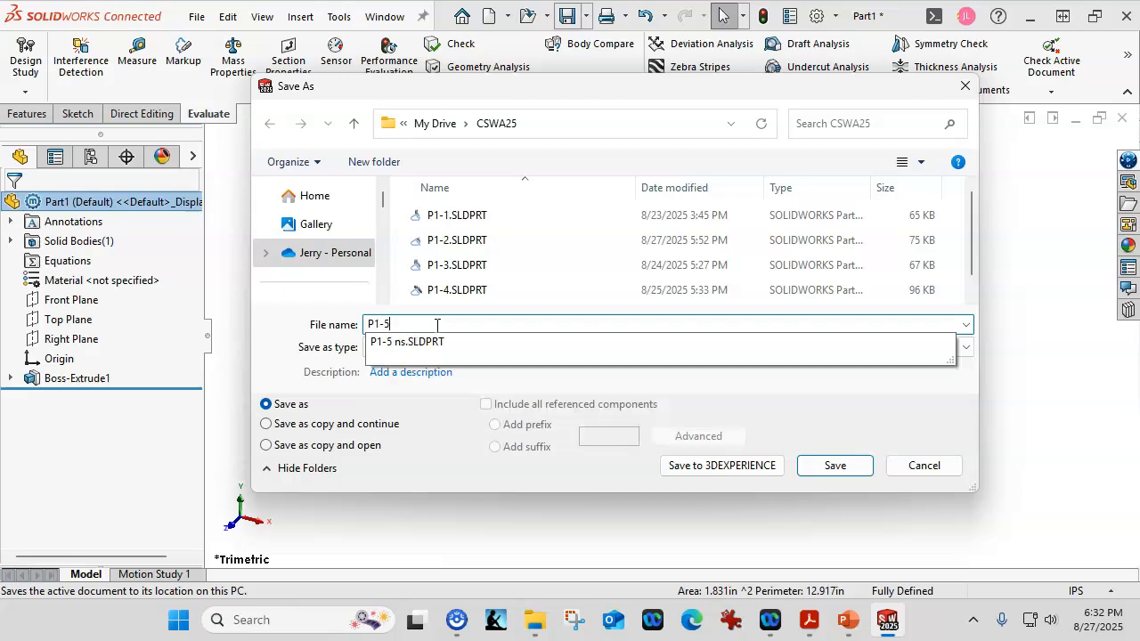
{"action": "left_click", "coordinate": [520, 414]}
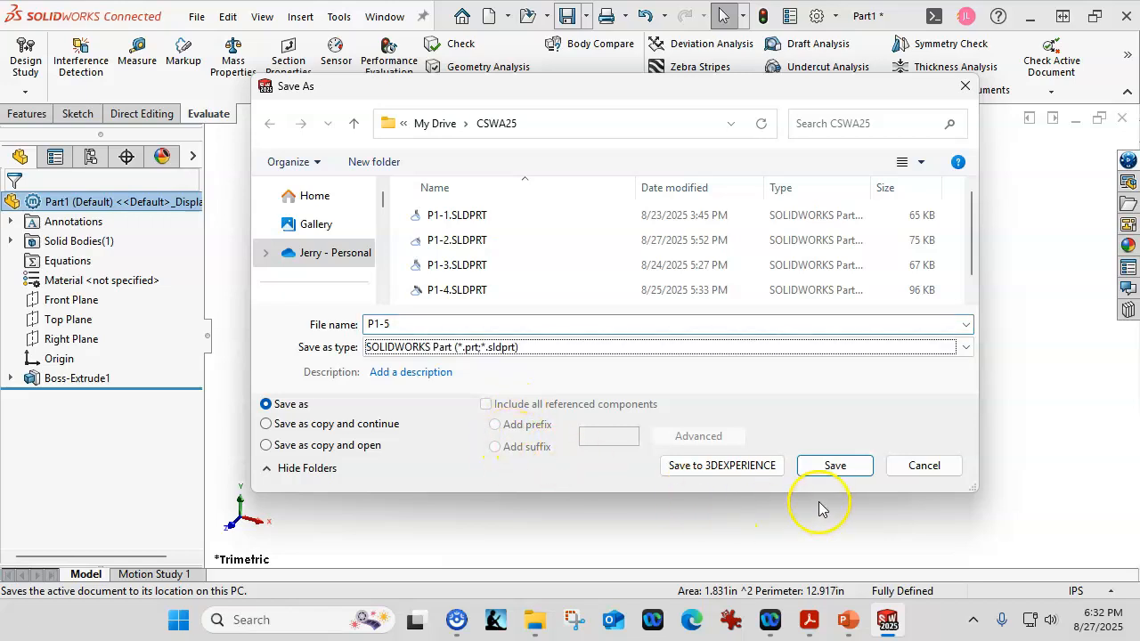
{"action": "left_click", "coordinate": [833, 466]}
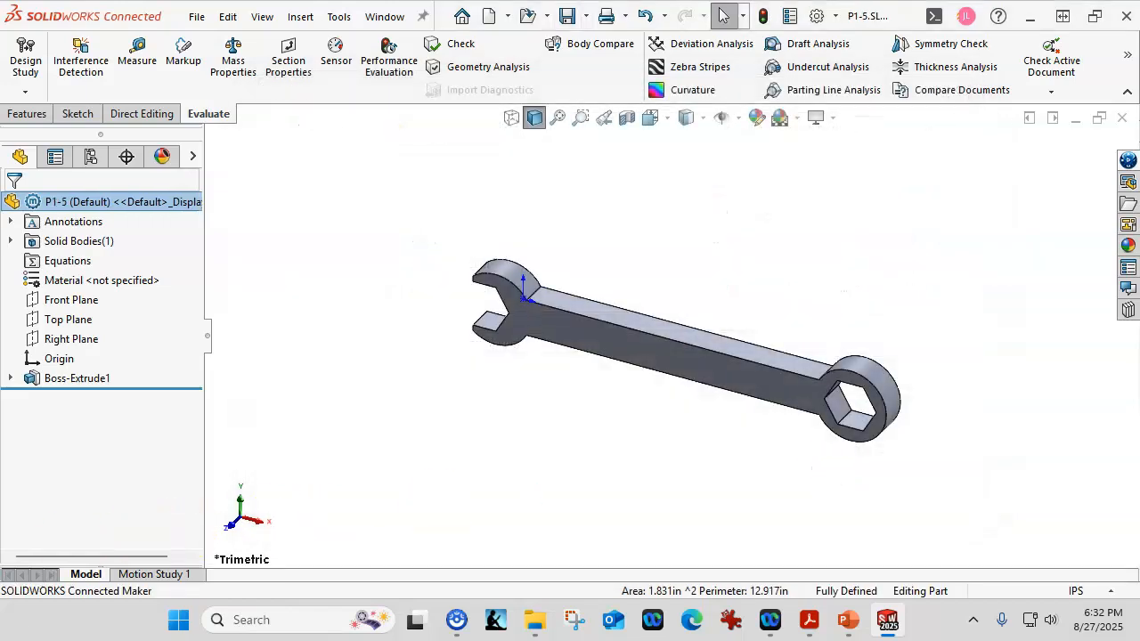